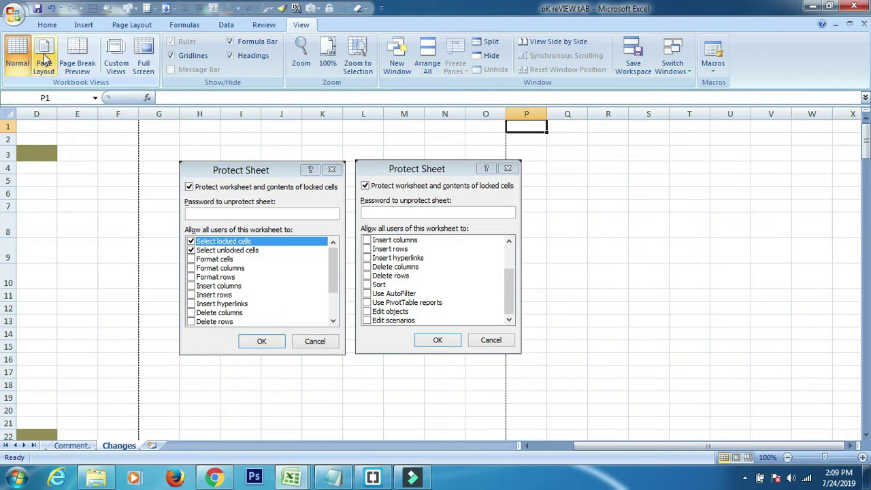
# Step: Show the Changes sheet in Page Layout view, move down to page 15, and select column Q
pyautogui.click(44, 57)
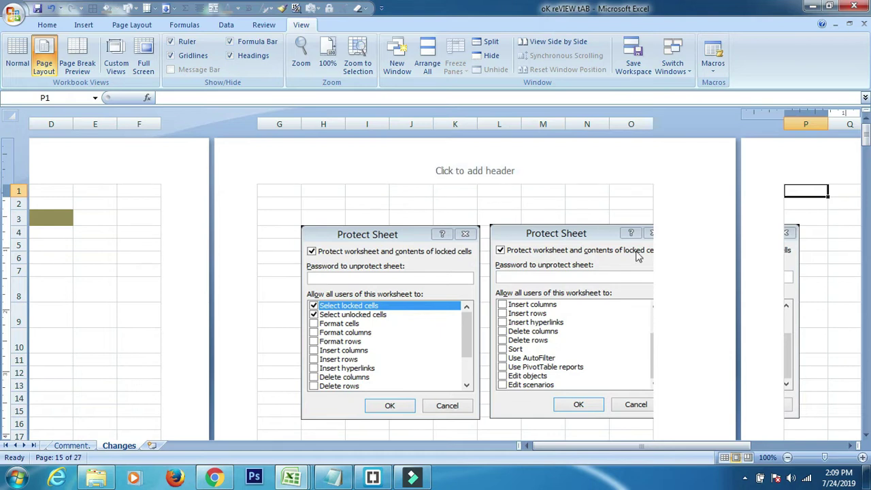
pyautogui.press('Down')
pyautogui.press('Down')
pyautogui.press('Down')
pyautogui.press('Down')
pyautogui.press('Down')
pyautogui.press('Down')
pyautogui.press('Down')
pyautogui.press('Down')
pyautogui.press('Down')
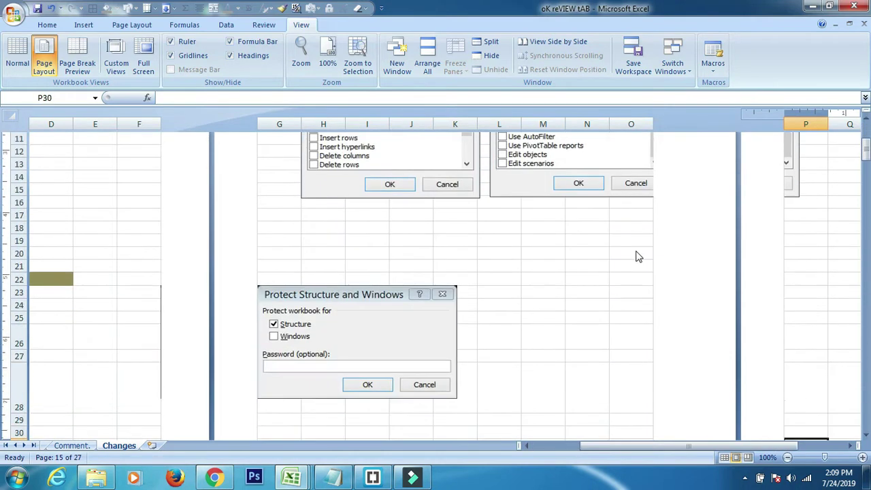
pyautogui.press('Down')
pyautogui.press('Down')
pyautogui.press('Down')
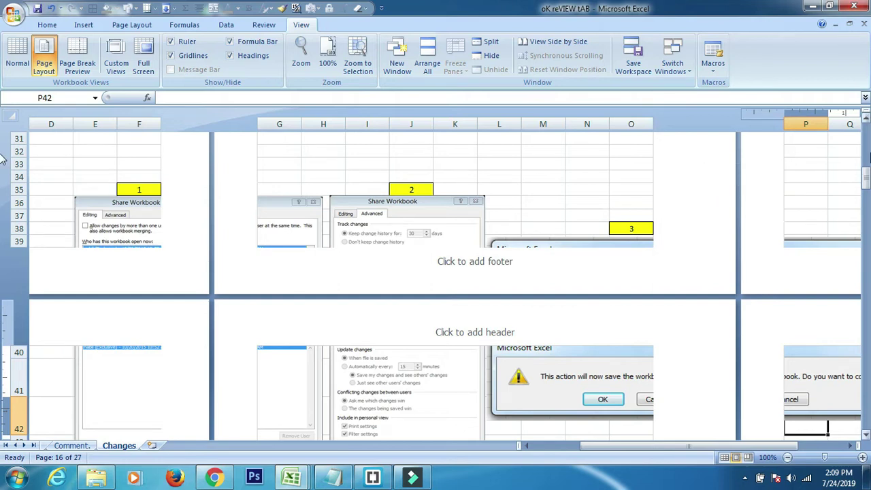
pyautogui.moveTo(865, 179); pyautogui.dragTo(856, 128)
pyautogui.click(853, 126)
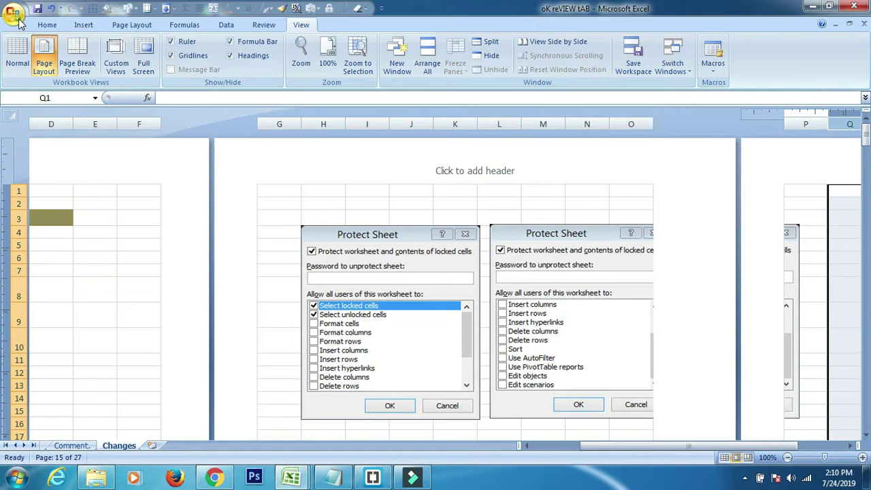
pyautogui.click(19, 20)
pyautogui.moveTo(39, 156)
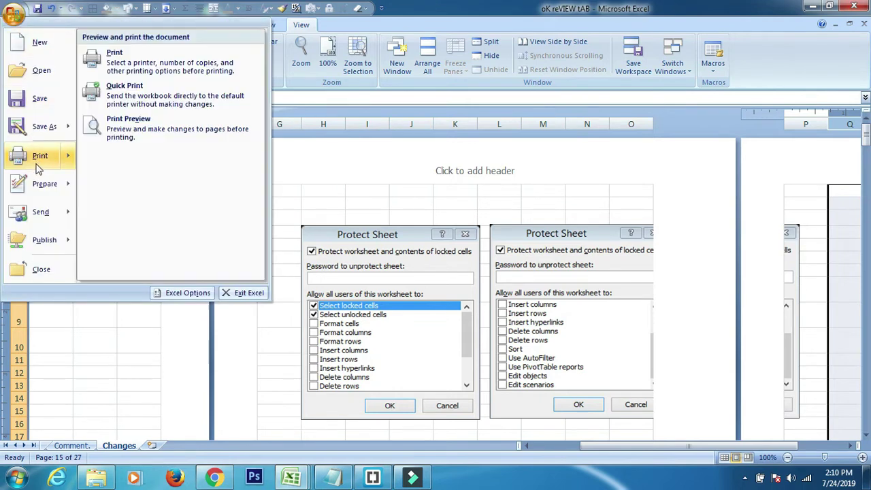
pyautogui.click(126, 132)
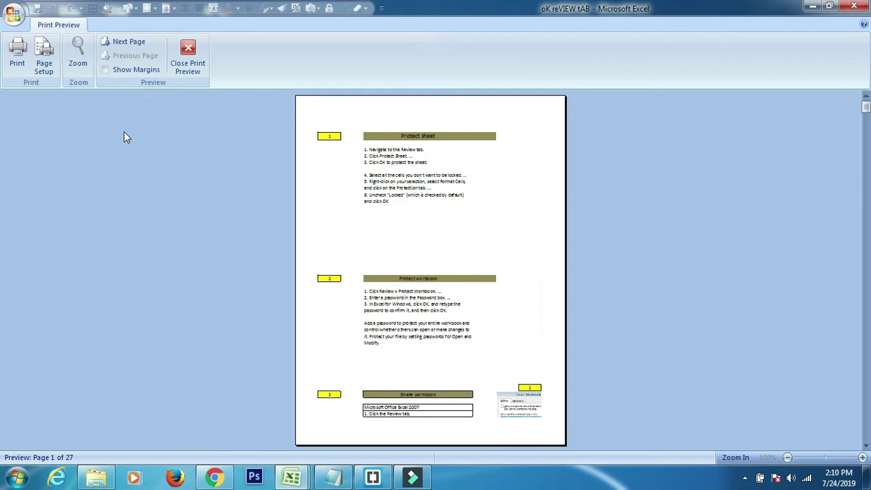
pyautogui.click(188, 61)
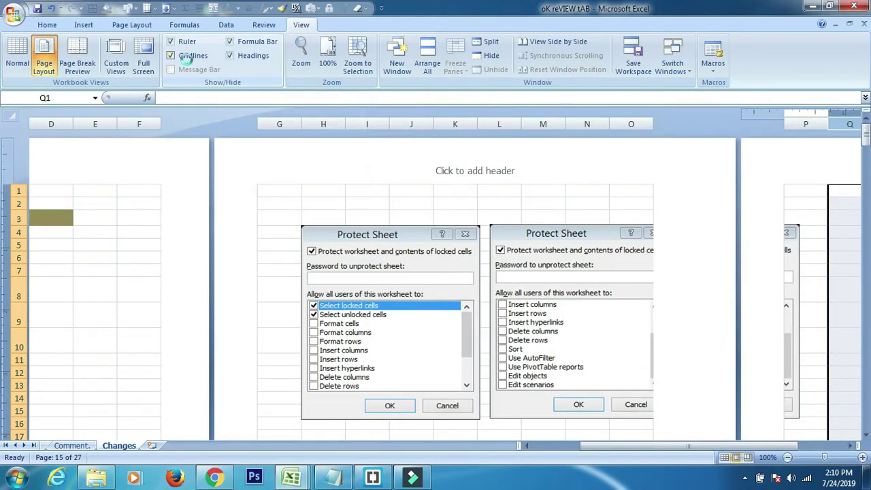
pyautogui.hotkey('ctrl', 'F2')
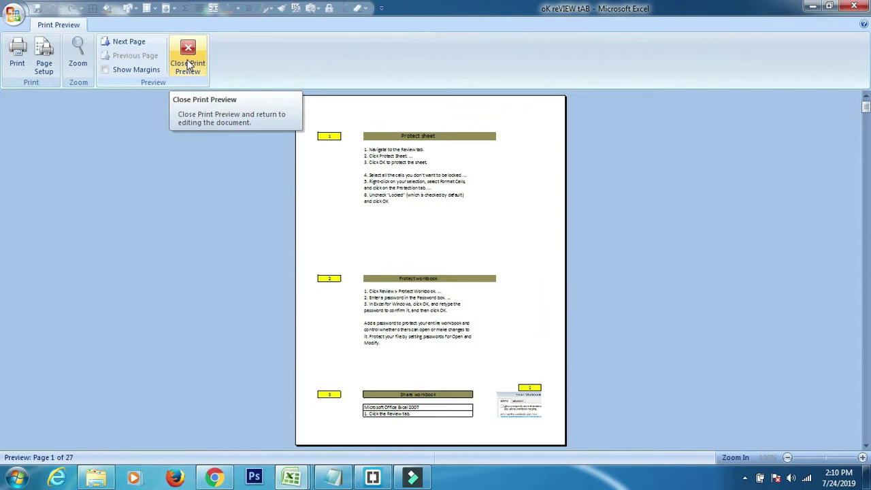
pyautogui.click(189, 62)
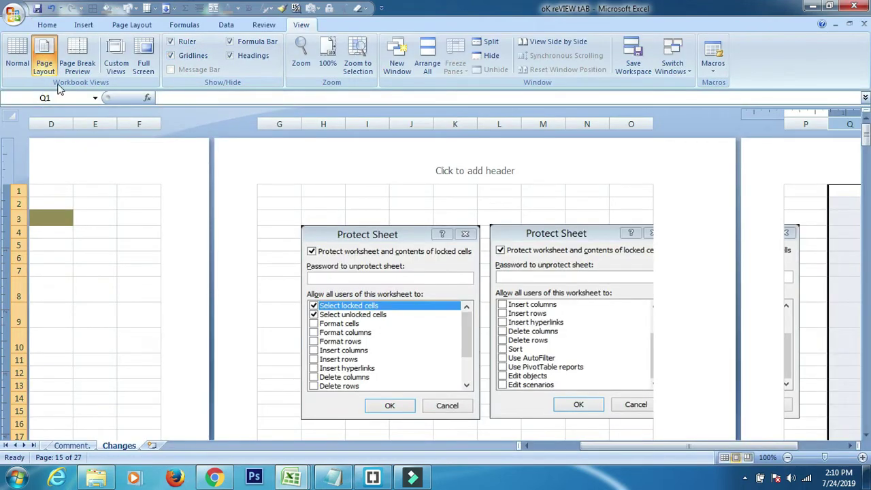
# Step: Return to Normal view, insert a new Sheet1, and enter 4 in cell H25
pyautogui.click(18, 51)
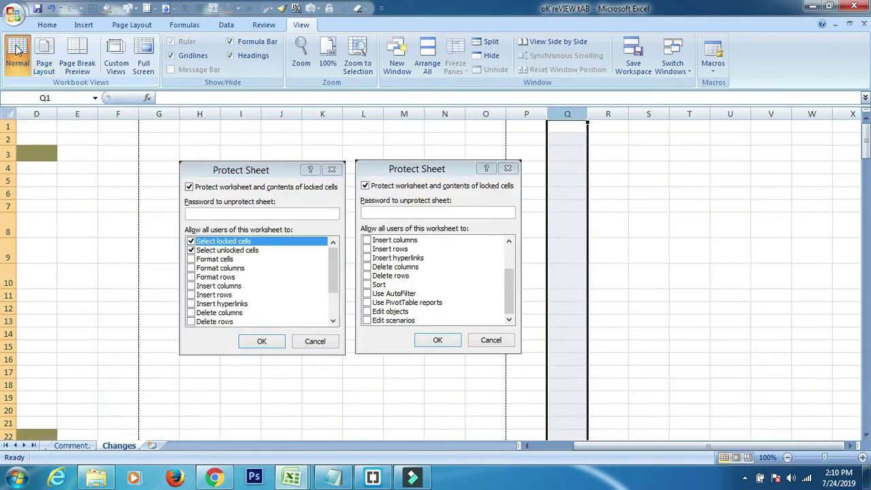
pyautogui.click(74, 153)
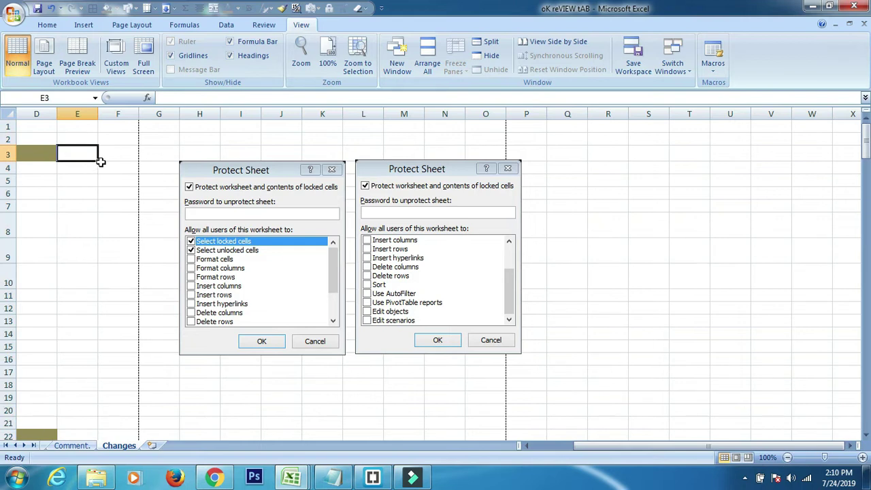
pyautogui.click(151, 445)
pyautogui.click(80, 150)
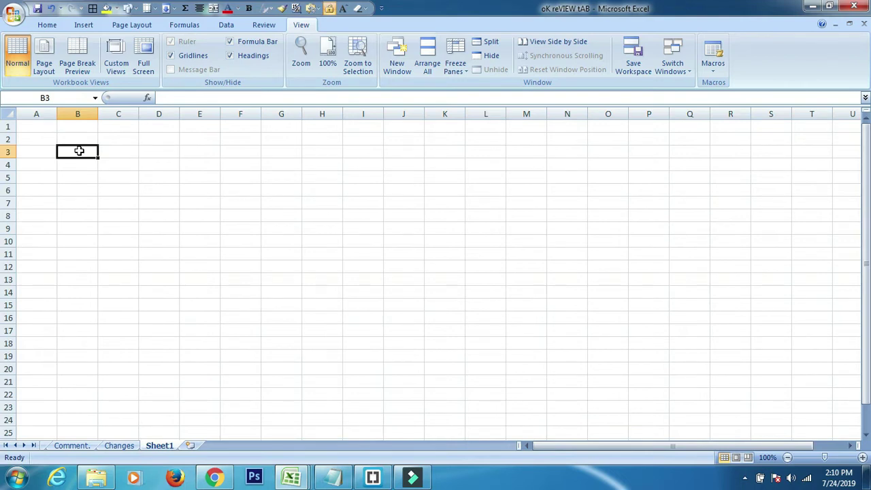
pyautogui.click(328, 429)
pyautogui.write('4')
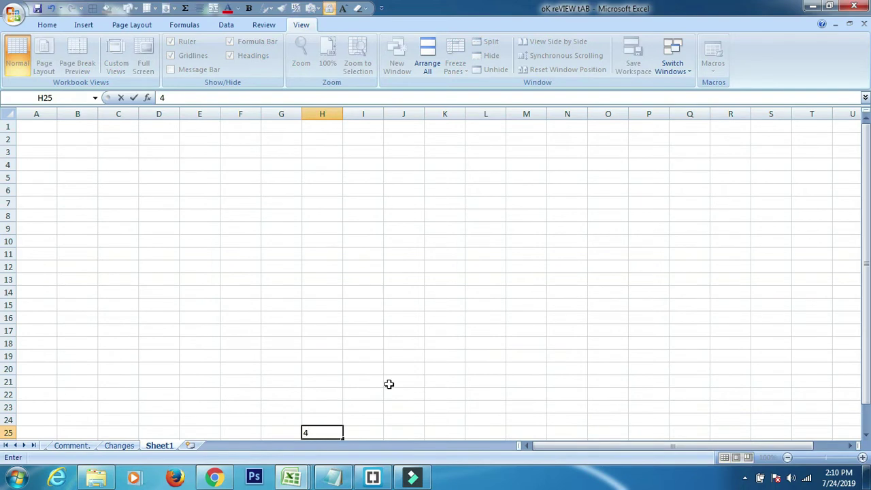
pyautogui.click(389, 384)
# Step: Preview Sheet1's printout zoomed in, then close the preview and select B3
pyautogui.hotkey('ctrl', 'F2')
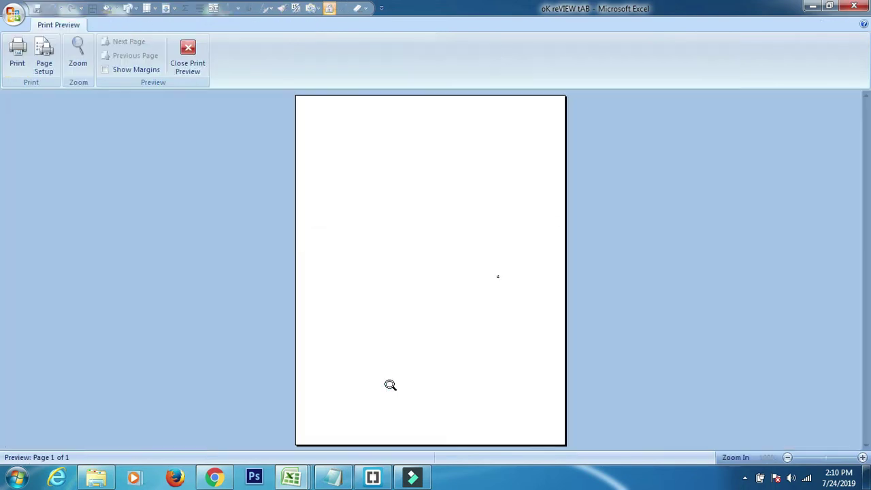
pyautogui.click(480, 263)
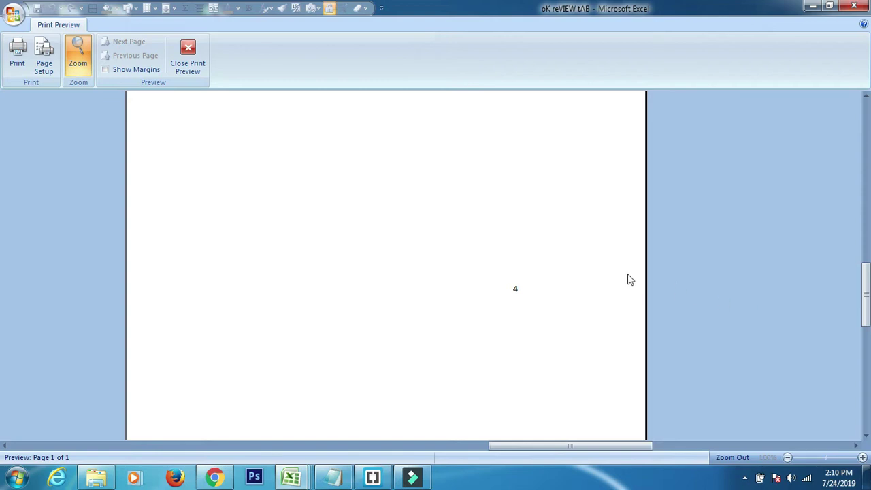
pyautogui.click(188, 52)
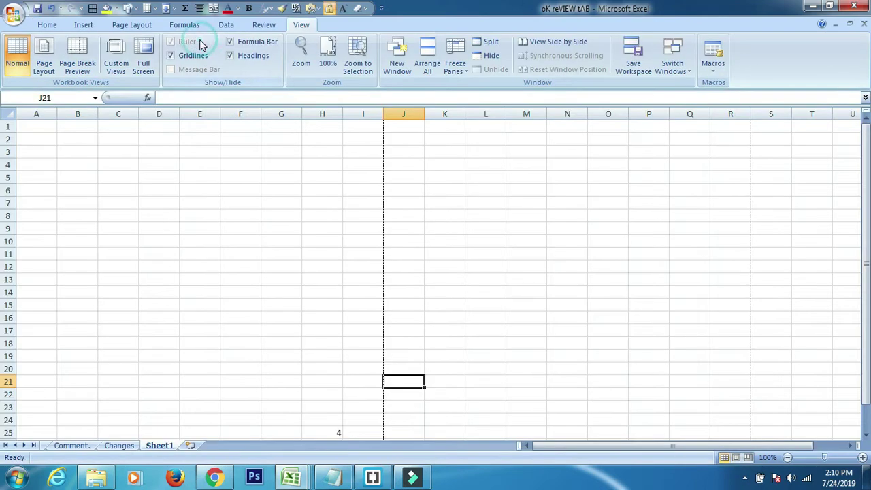
pyautogui.click(64, 154)
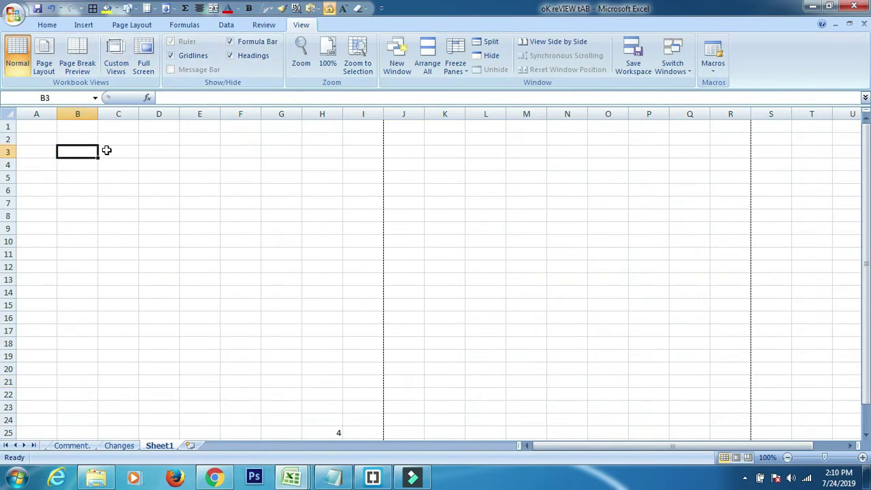
# Step: Enter 4 in B3 and switch Sheet1 to Page Break Preview
pyautogui.write('4')
pyautogui.click(151, 187)
pyautogui.click(84, 150)
pyautogui.click(81, 65)
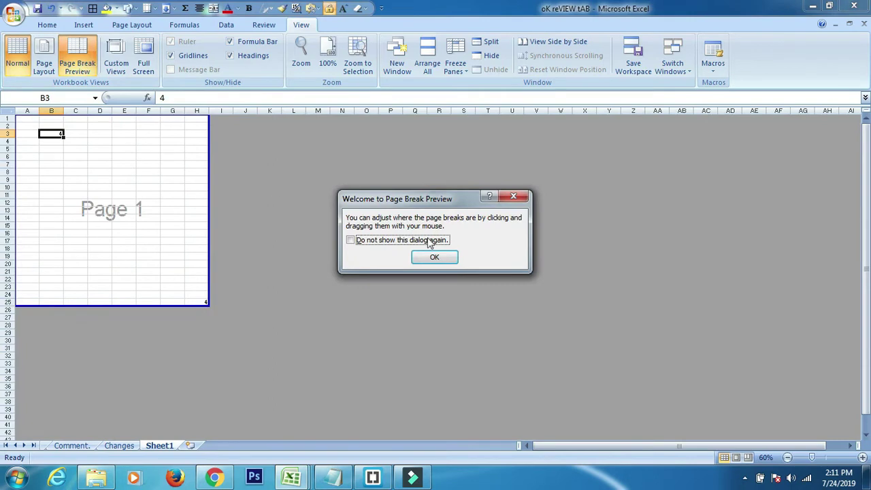
pyautogui.click(444, 257)
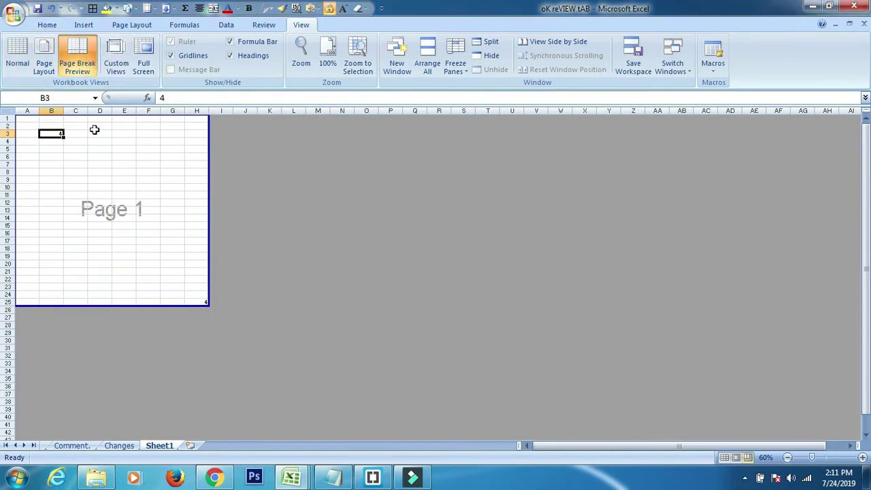
# Step: Preview Sheet1's printout, scroll through it, and close the preview
pyautogui.hotkey('ctrl', 'F2')
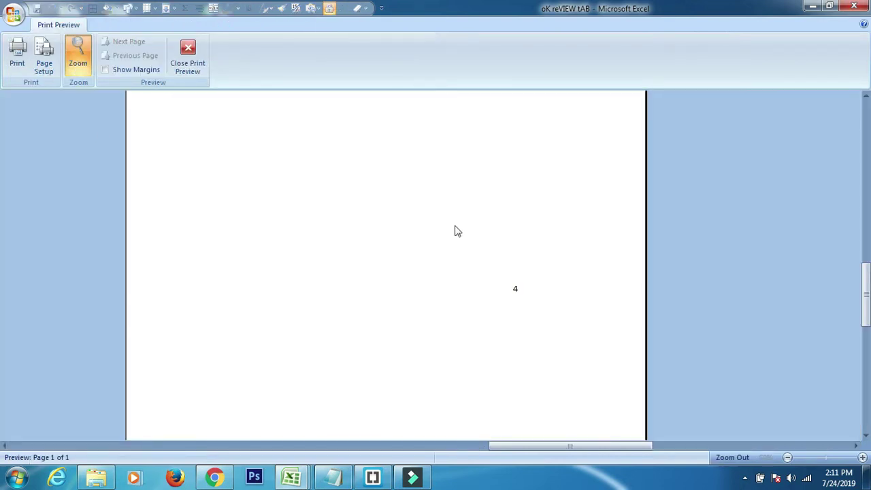
pyautogui.moveTo(866, 293); pyautogui.dragTo(866, 71)
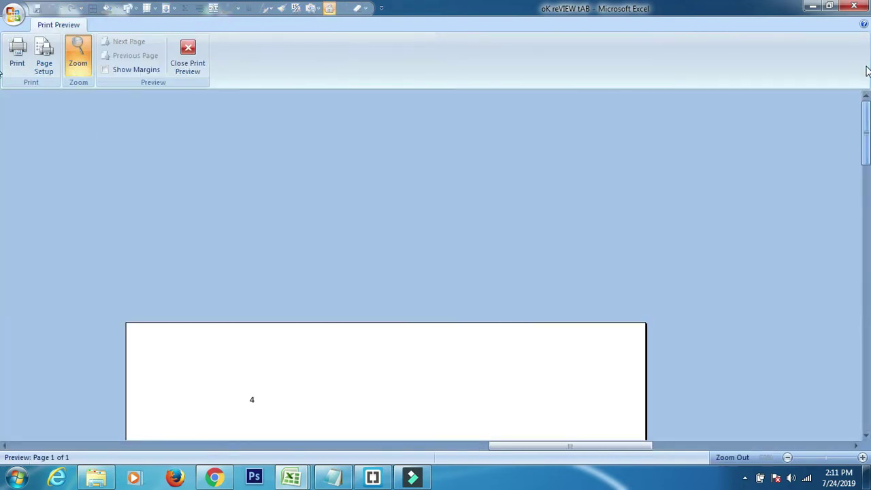
pyautogui.click(865, 136)
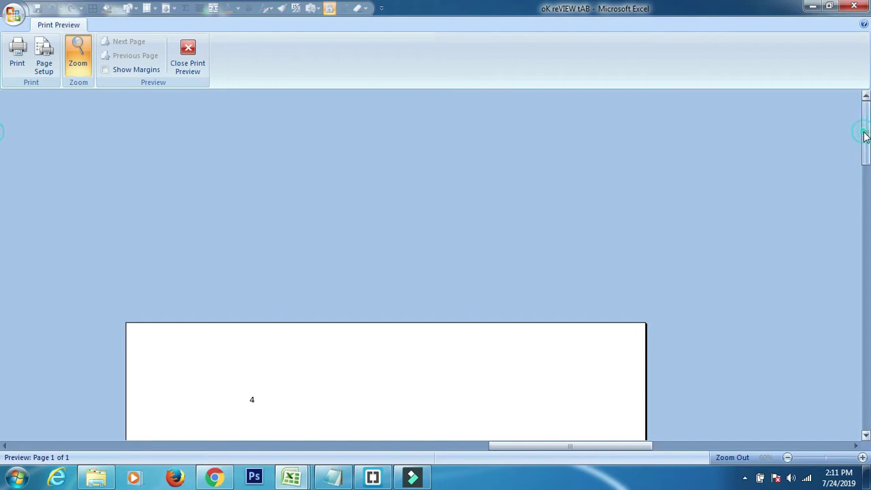
pyautogui.moveTo(865, 137); pyautogui.dragTo(865, 273)
pyautogui.click(194, 59)
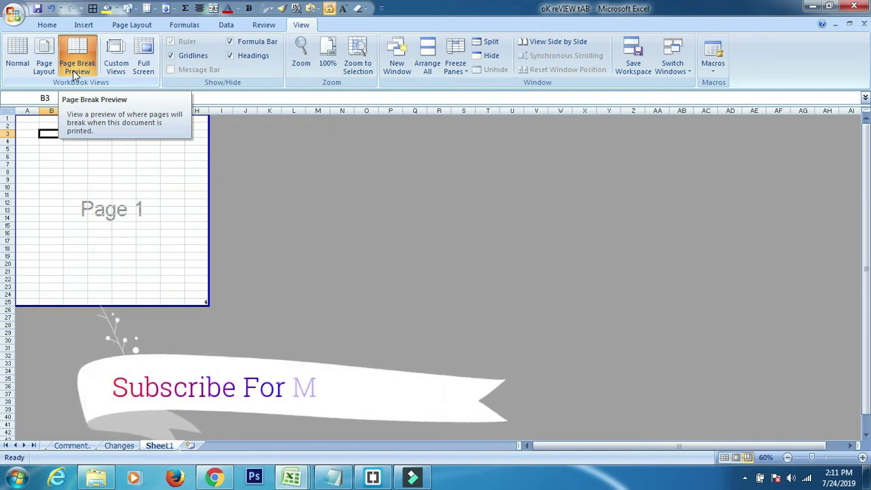
# Step: Toggle Sheet1 between Normal and Page Break Preview, ending in Normal view
pyautogui.click(100, 210)
pyautogui.click(51, 133)
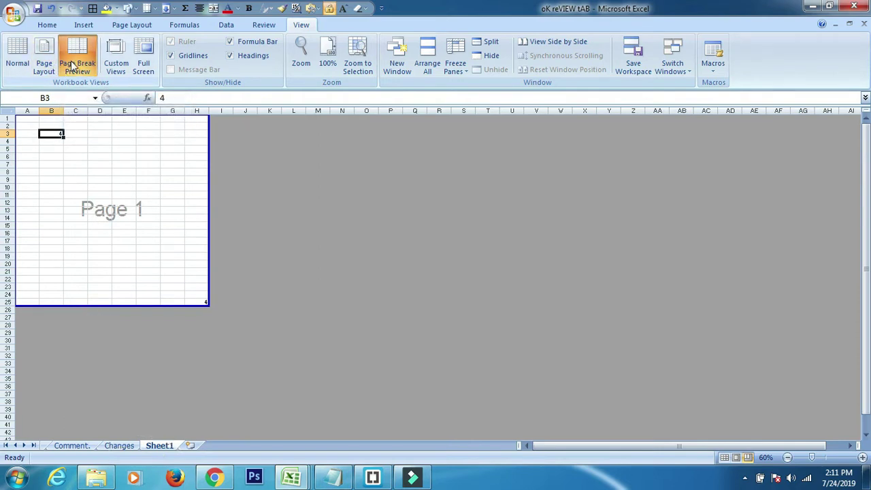
pyautogui.click(19, 56)
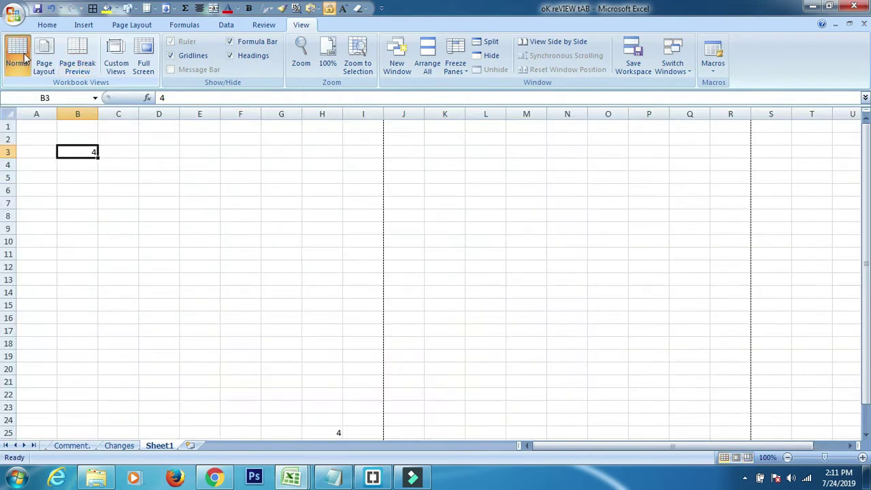
pyautogui.click(77, 58)
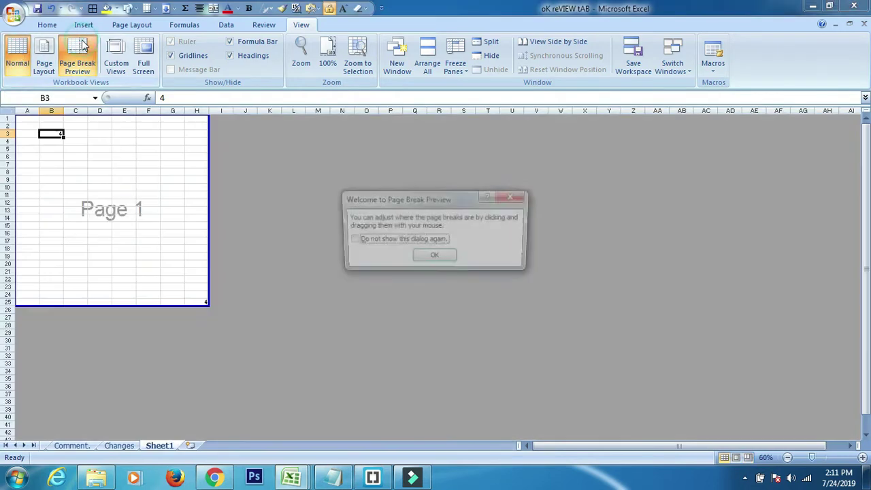
pyautogui.click(434, 258)
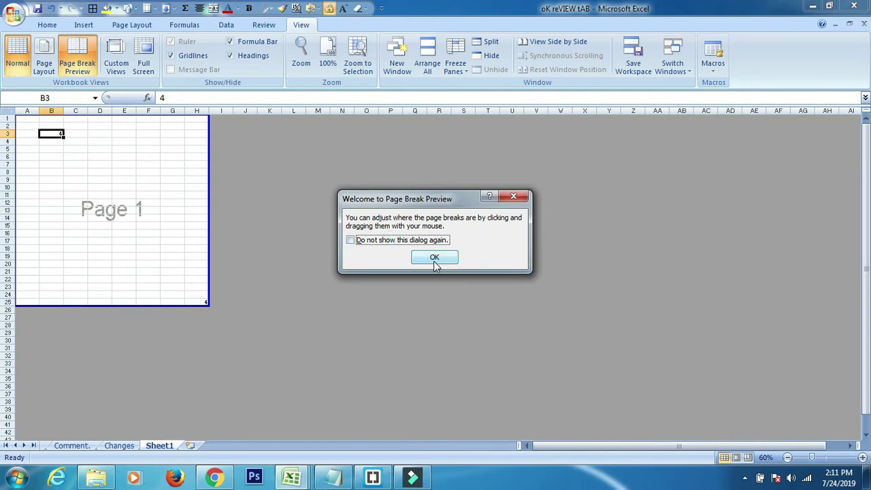
pyautogui.click(18, 55)
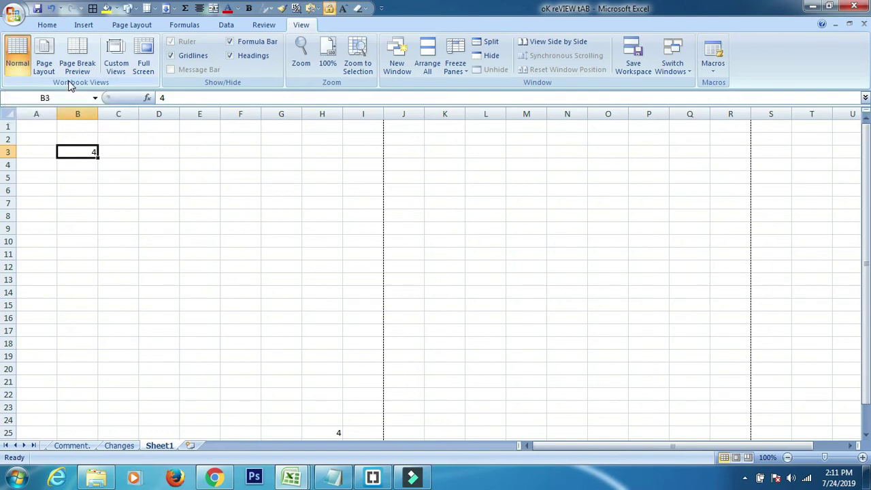
pyautogui.click(171, 167)
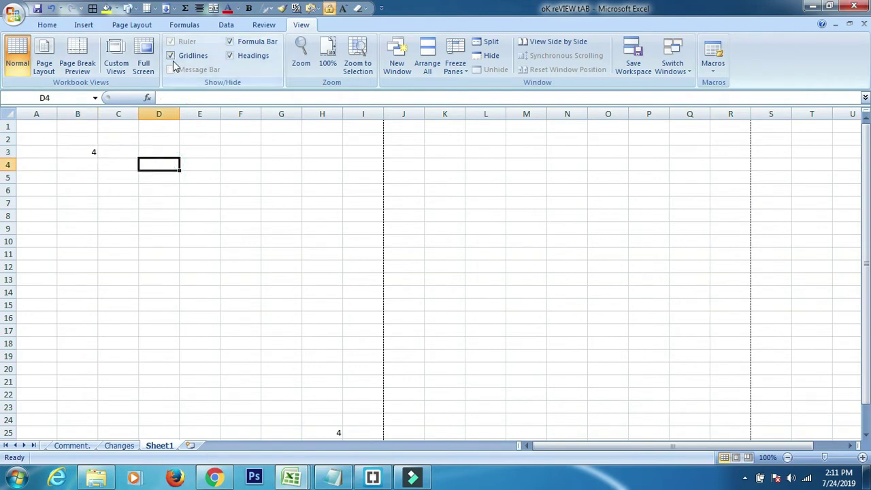
pyautogui.click(135, 29)
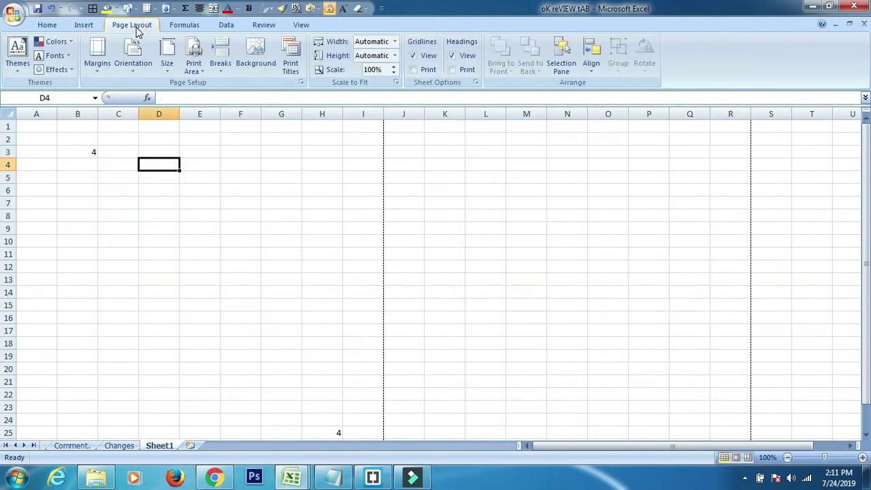
pyautogui.click(63, 147)
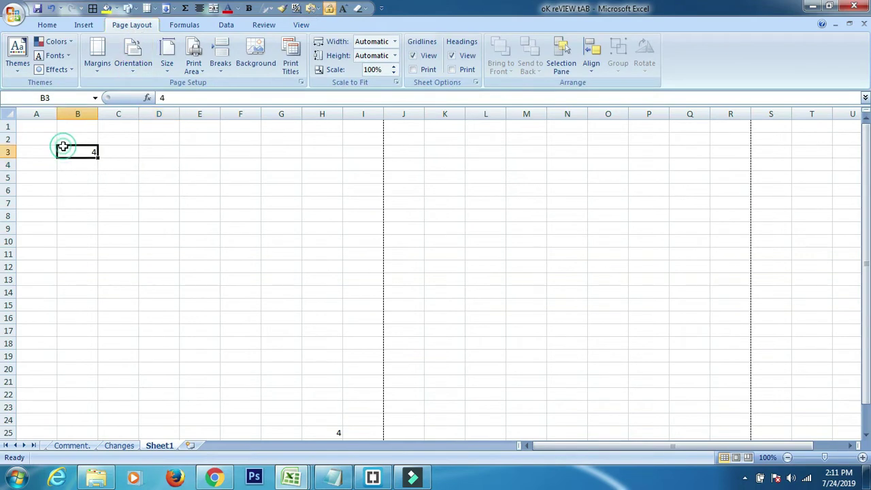
pyautogui.click(193, 68)
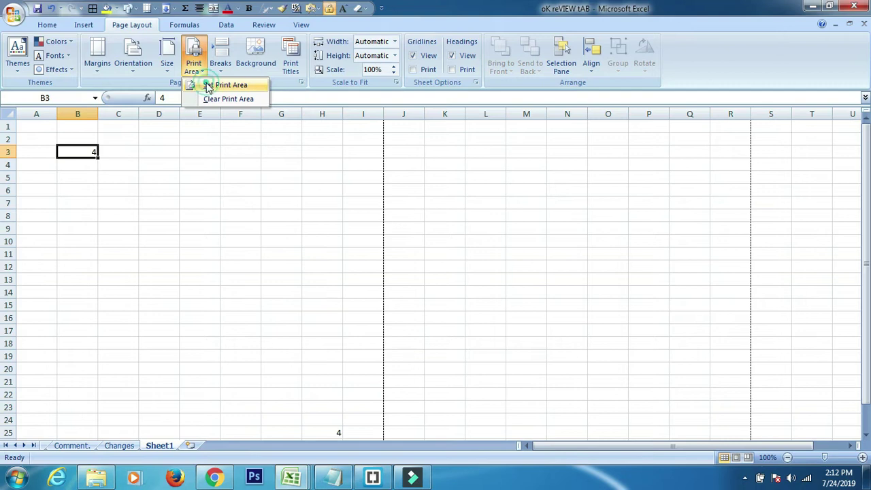
pyautogui.click(209, 85)
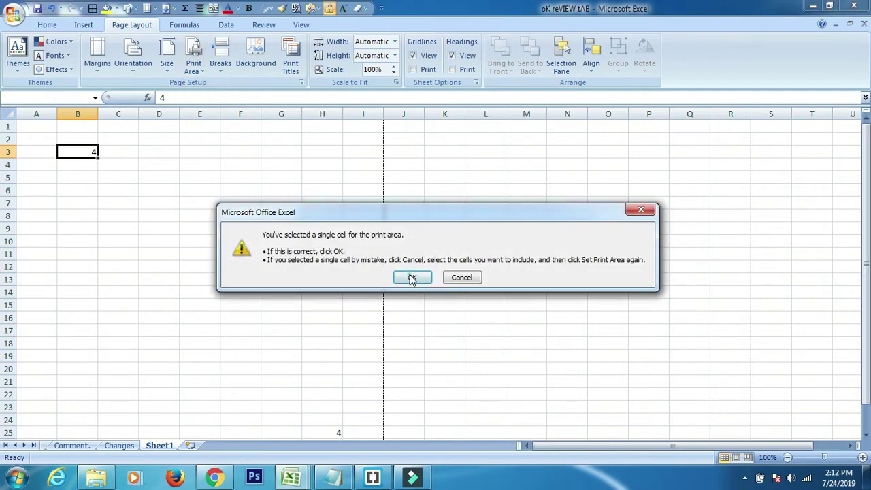
pyautogui.click(412, 277)
pyautogui.hotkey('ctrl', 'F2')
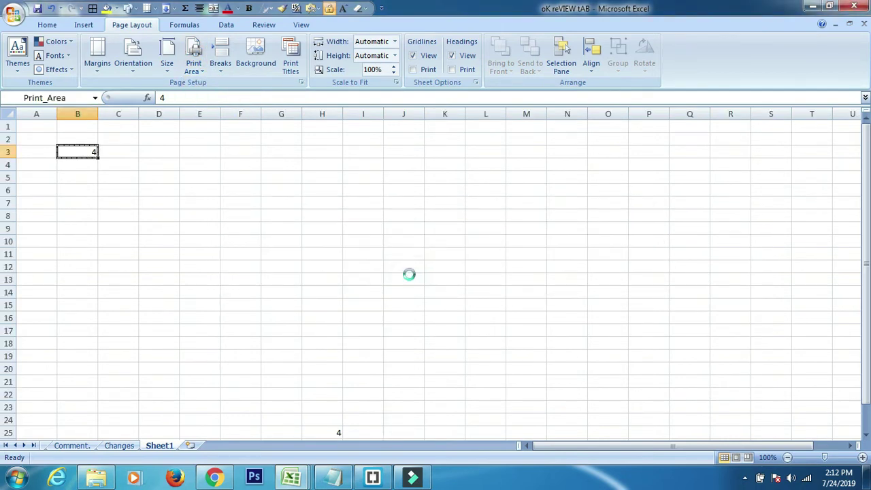
pyautogui.moveTo(865, 265); pyautogui.dragTo(856, 135)
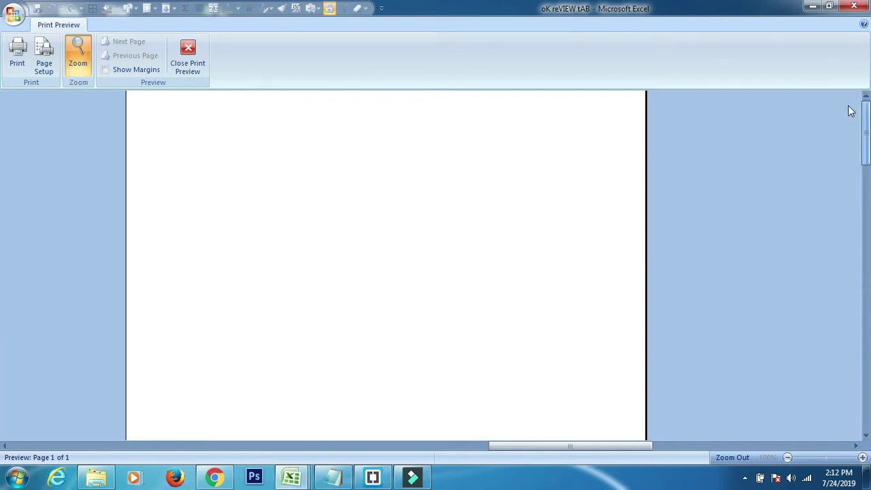
pyautogui.click(842, 178)
pyautogui.click(196, 58)
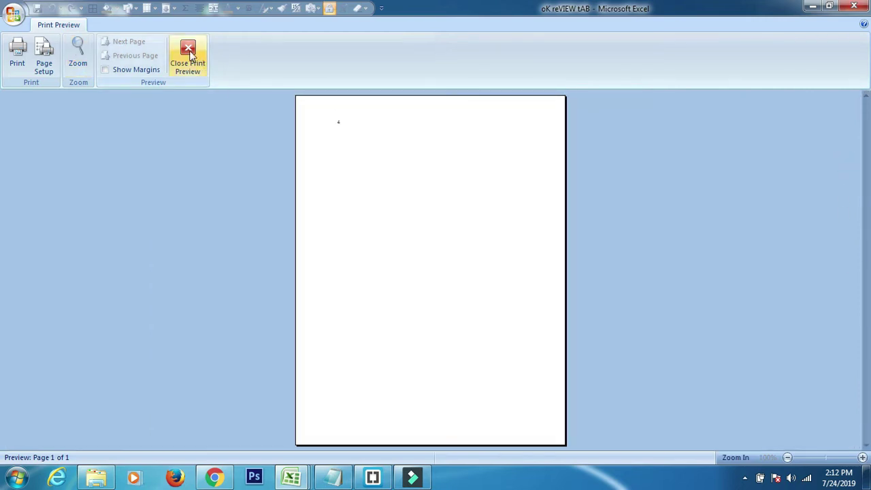
pyautogui.click(131, 216)
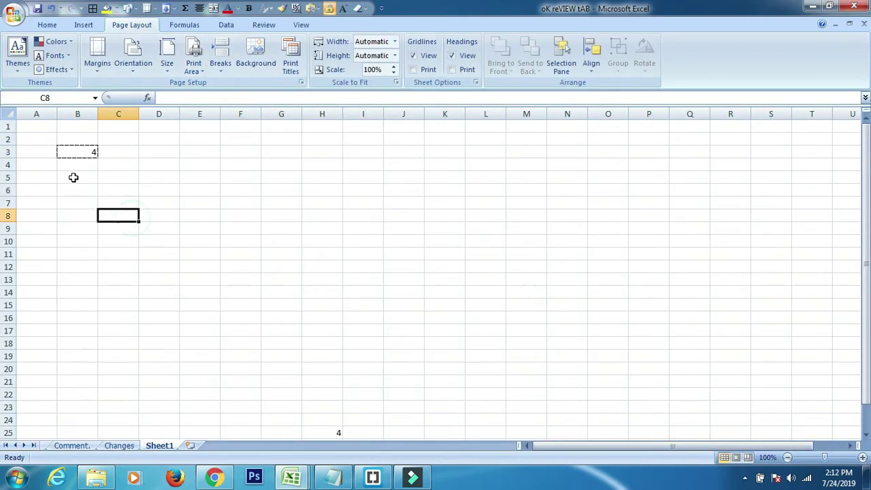
pyautogui.click(78, 152)
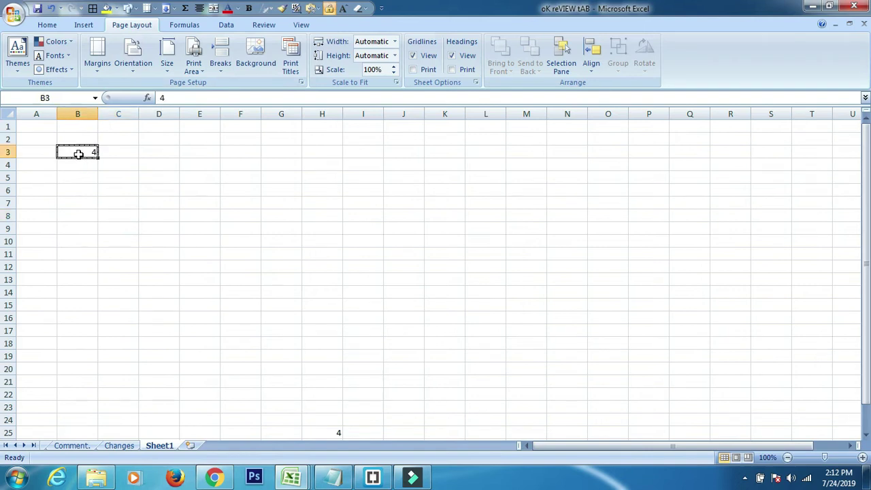
pyautogui.click(200, 73)
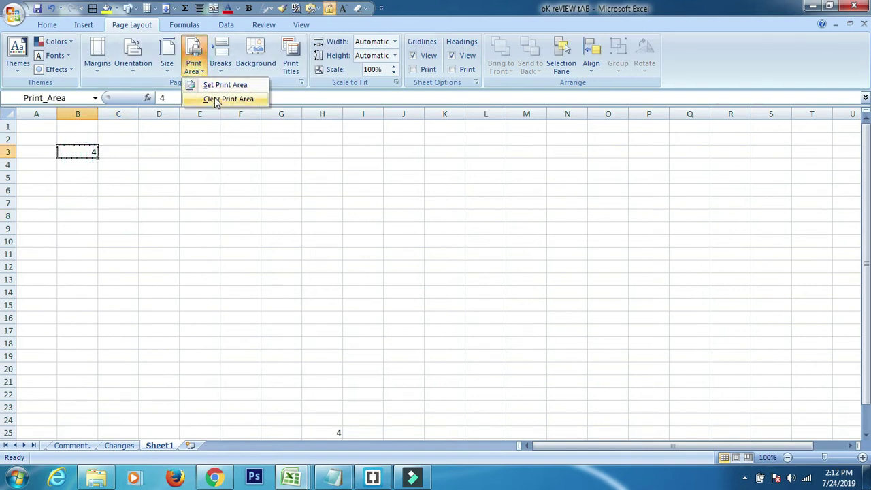
pyautogui.click(212, 99)
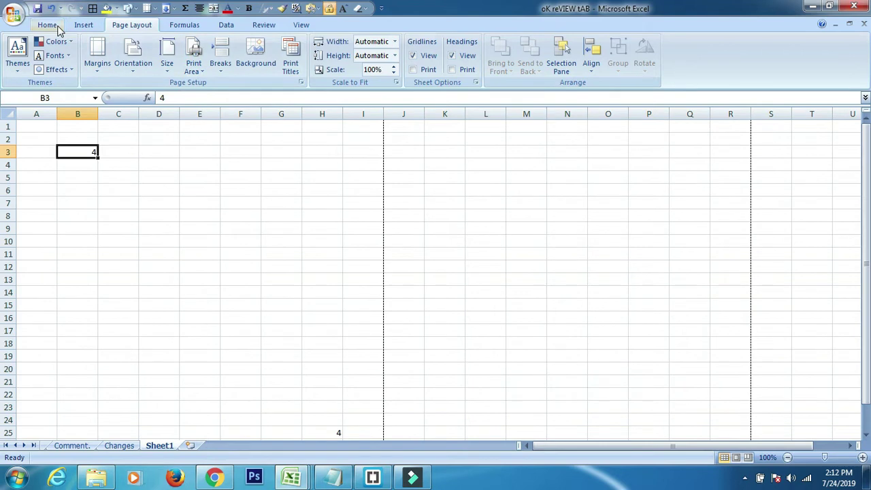
pyautogui.click(302, 25)
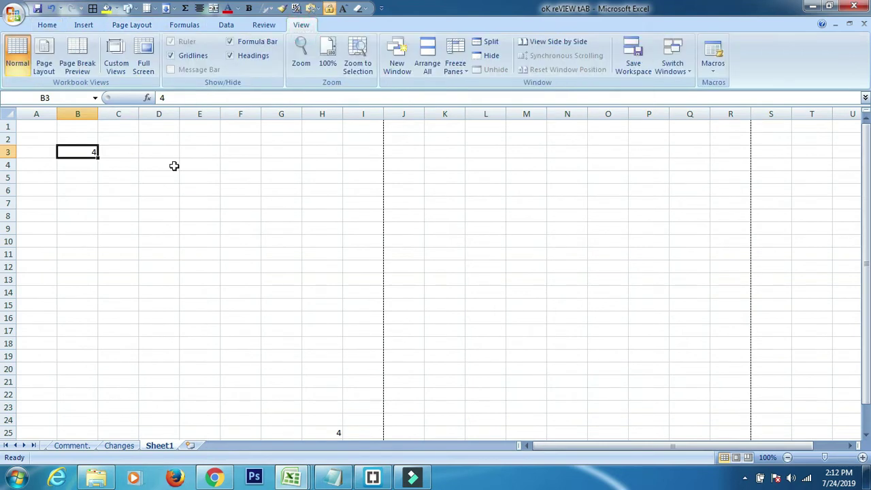
# Step: On the Comment. sheet, select D5 and save it as custom view HDFC
pyautogui.click(169, 166)
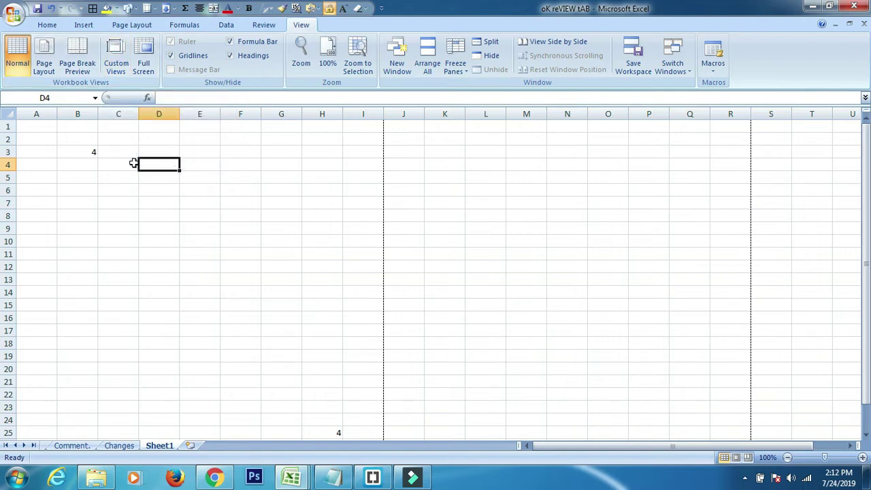
pyautogui.click(73, 445)
pyautogui.click(156, 178)
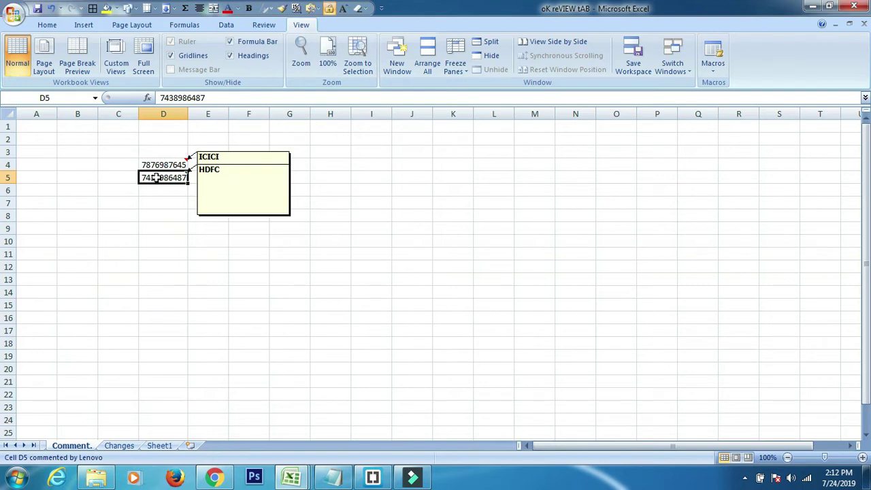
pyautogui.click(116, 54)
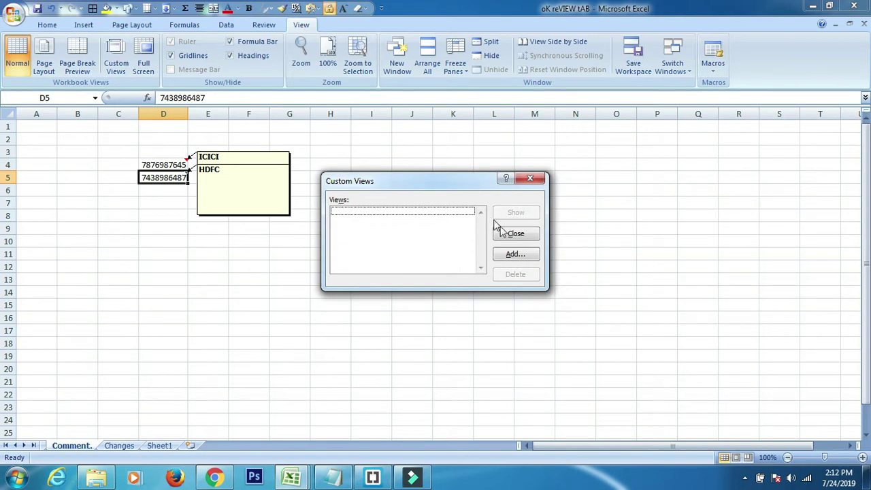
pyautogui.click(515, 255)
pyautogui.write('HDFC')
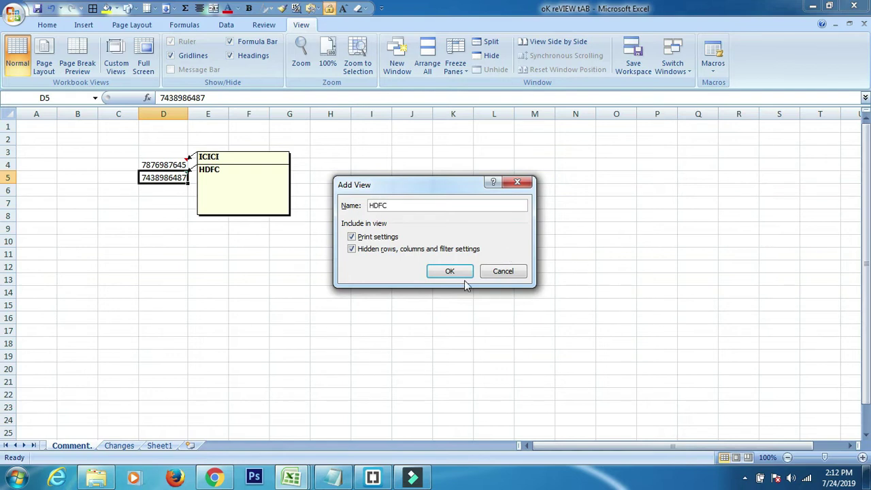
pyautogui.click(448, 271)
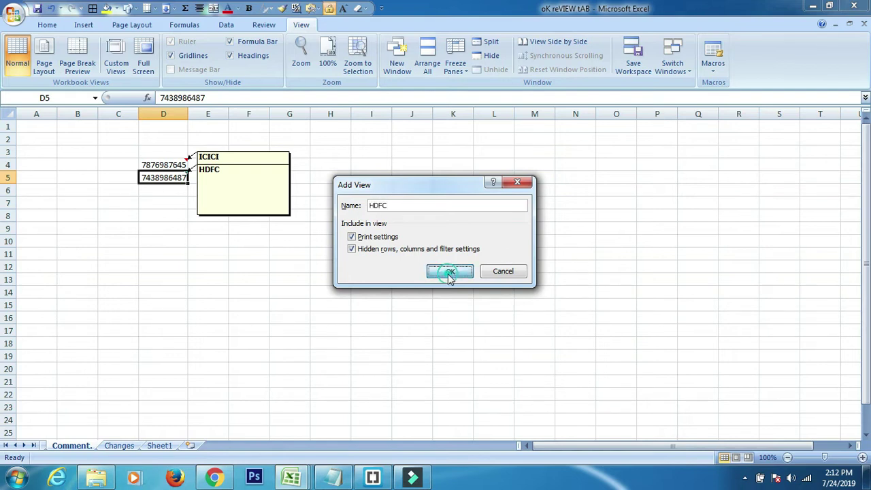
pyautogui.click(263, 319)
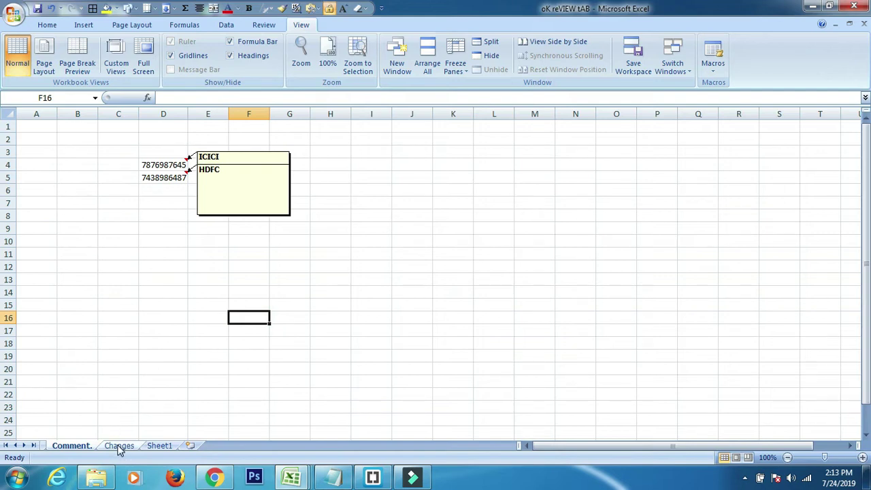
# Step: Save custom view 2 with M70 selected on the Changes sheet, then return to Sheet1
pyautogui.click(119, 446)
pyautogui.click(201, 383)
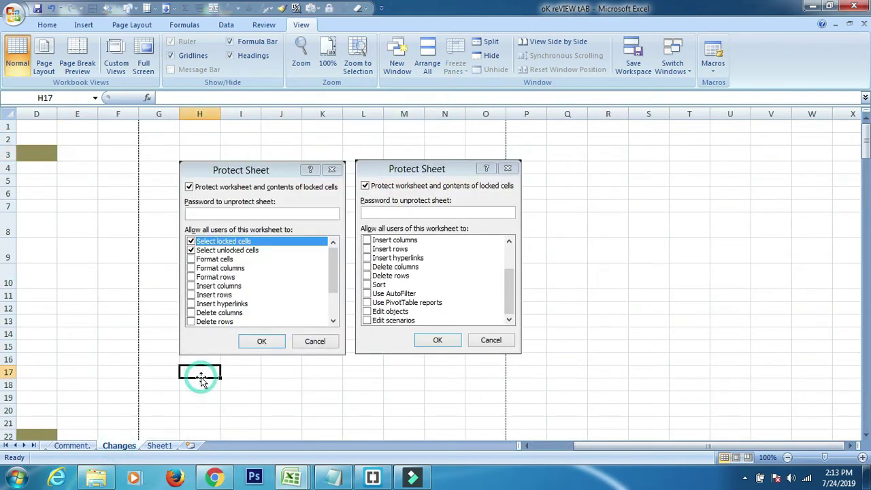
pyautogui.press('Down')
pyautogui.press('Down')
pyautogui.press('Down')
pyautogui.press('Down')
pyautogui.press('Down')
pyautogui.press('Down')
pyautogui.press('Down')
pyautogui.press('Down')
pyautogui.press('Down')
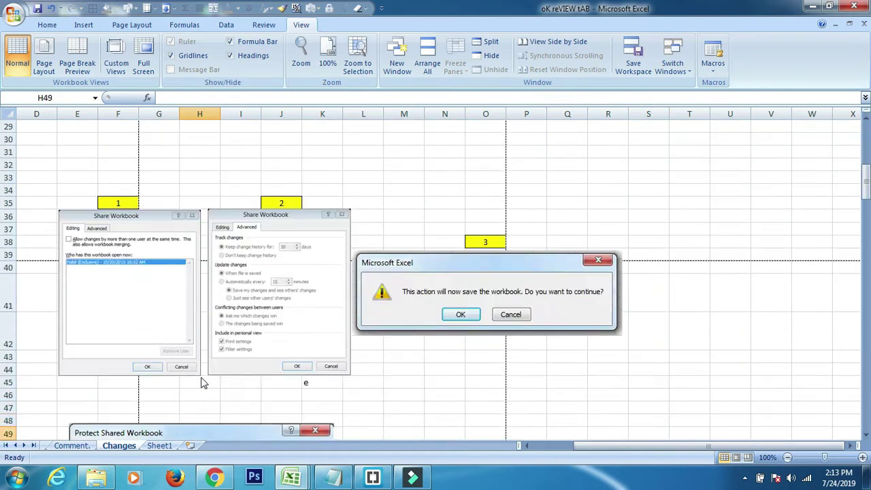
pyautogui.press('Down')
pyautogui.press('Down')
pyautogui.press('Down')
pyautogui.press('Down')
pyautogui.press('Down')
pyautogui.press('Down')
pyautogui.press('Down')
pyautogui.press('Down')
pyautogui.press('Down')
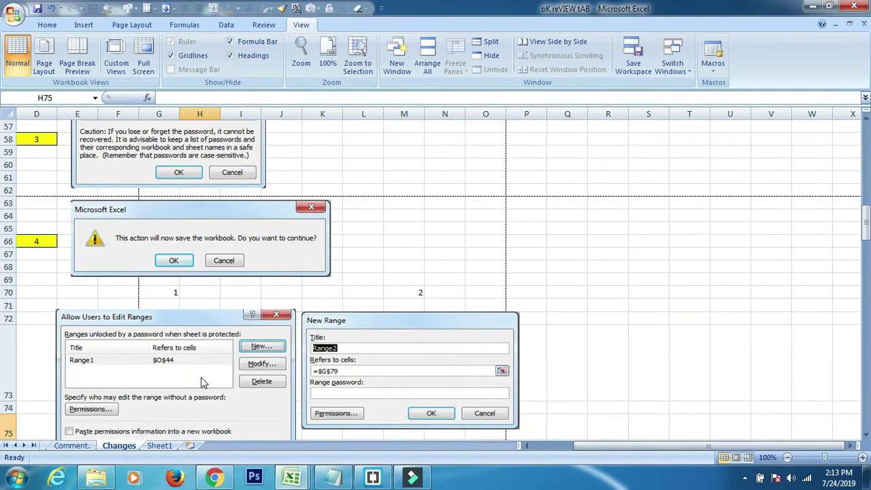
pyautogui.click(416, 288)
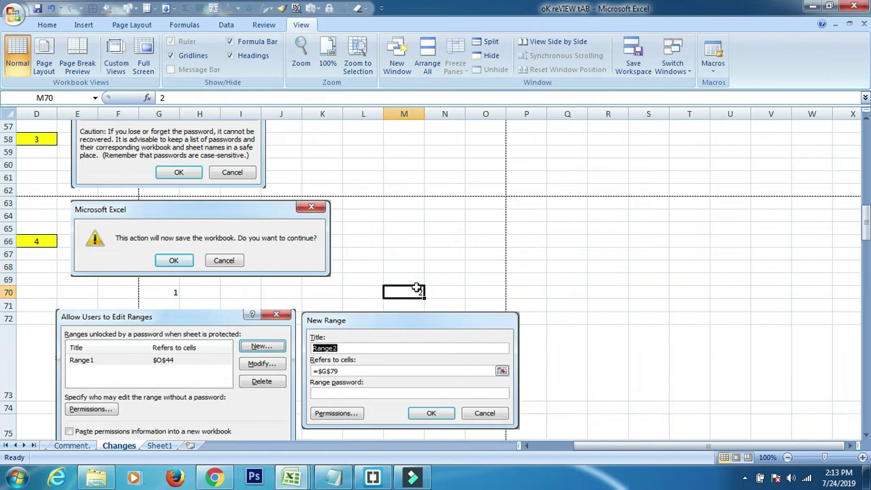
pyautogui.click(117, 54)
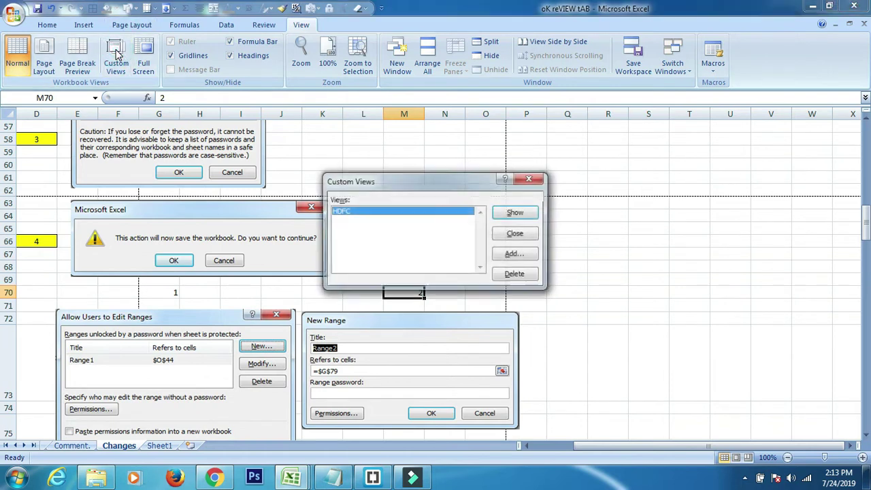
pyautogui.click(514, 255)
pyautogui.write('2')
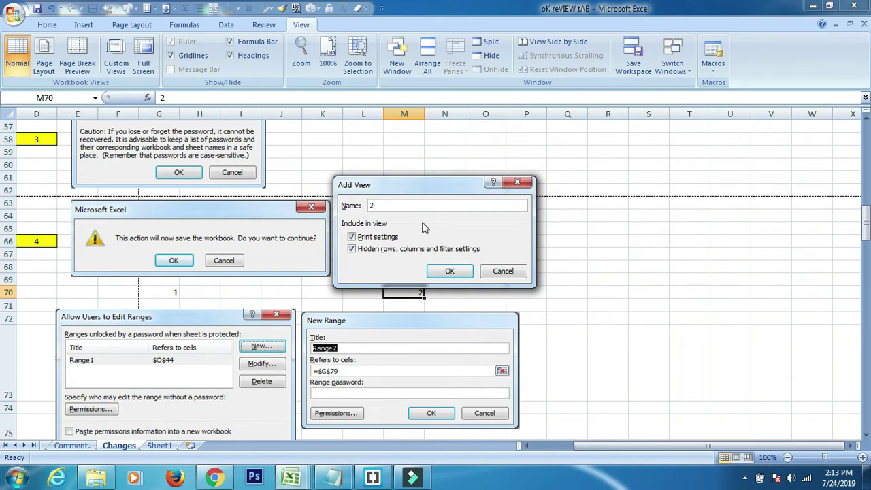
pyautogui.click(443, 272)
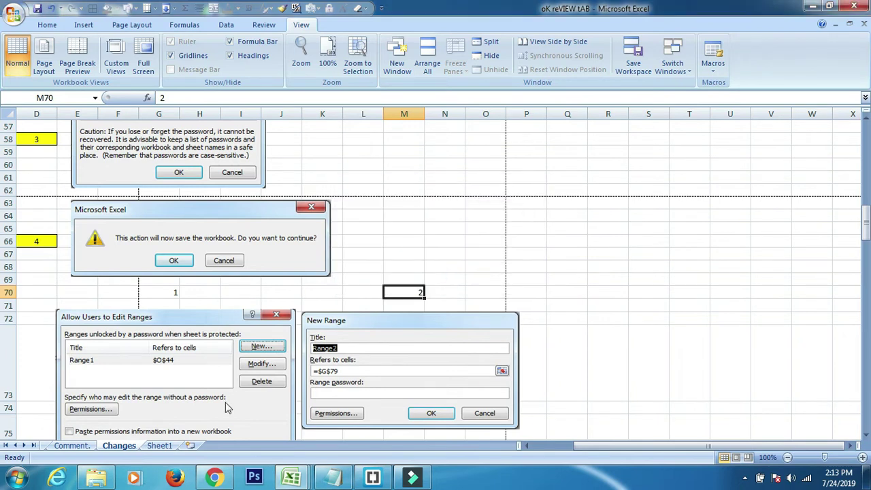
pyautogui.click(160, 446)
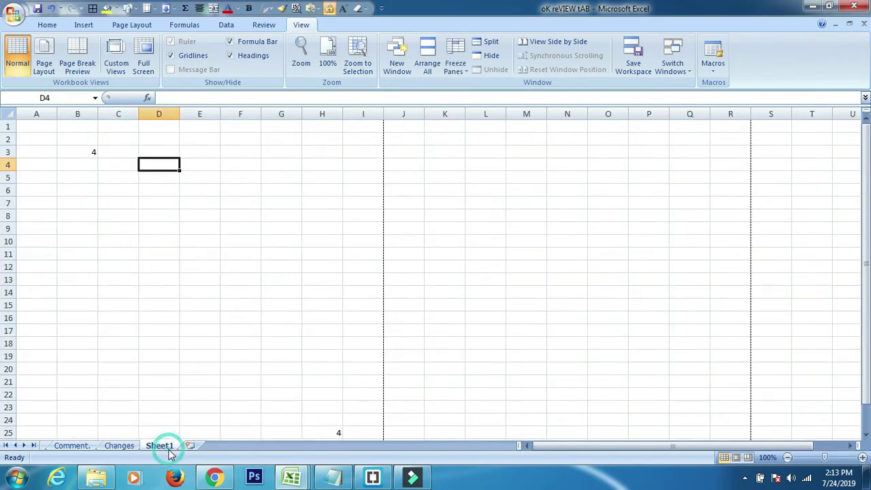
# Step: Enter 23, 34, 34 in J4:J6 and AutoSum them in J7 to get 91
pyautogui.click(421, 170)
pyautogui.write('23')
pyautogui.press('Return')
pyautogui.write('34')
pyautogui.press('Return')
pyautogui.write('34')
pyautogui.press('Return')
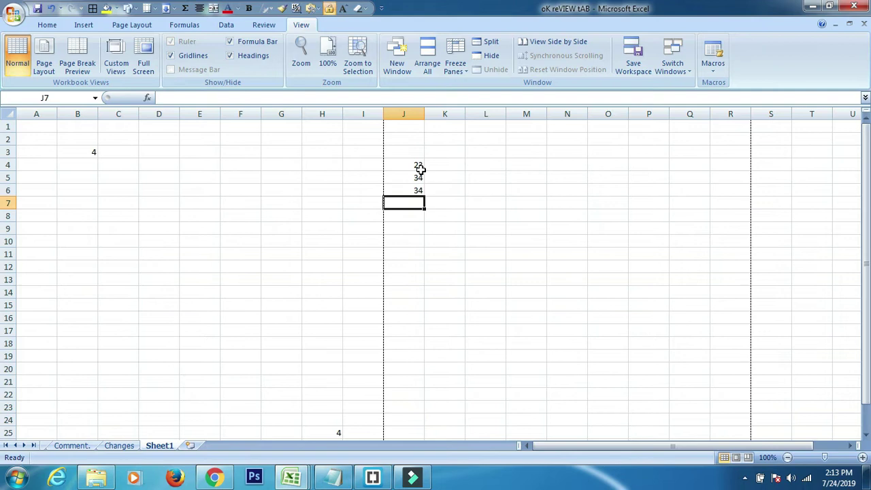
pyautogui.hotkey('alt', '=')
pyautogui.press('Return')
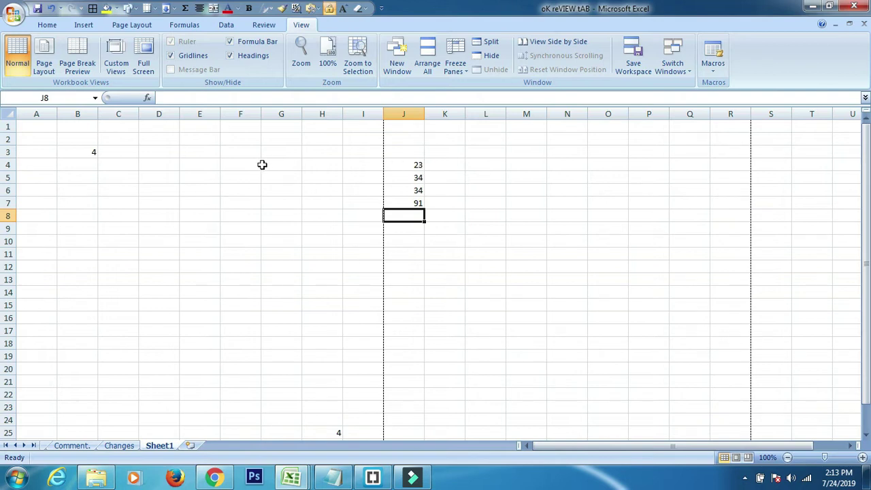
# Step: With J7 selected, save the current layout as custom view SUM
pyautogui.click(400, 199)
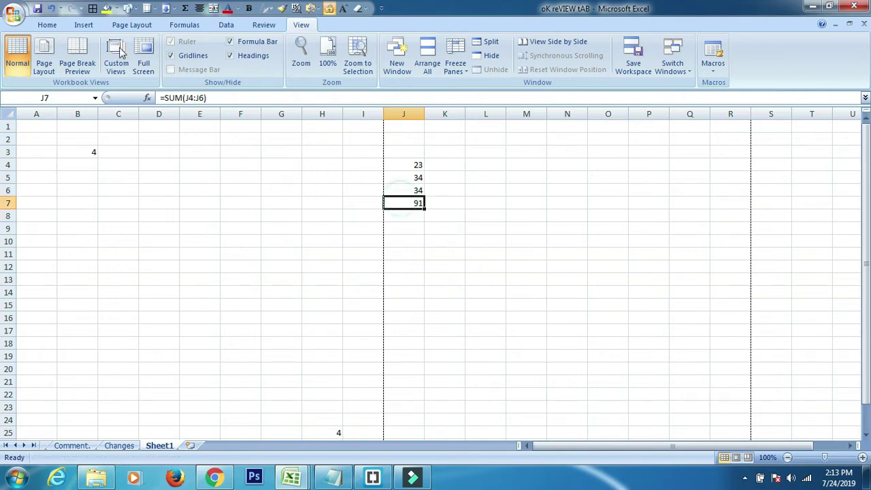
pyautogui.click(116, 54)
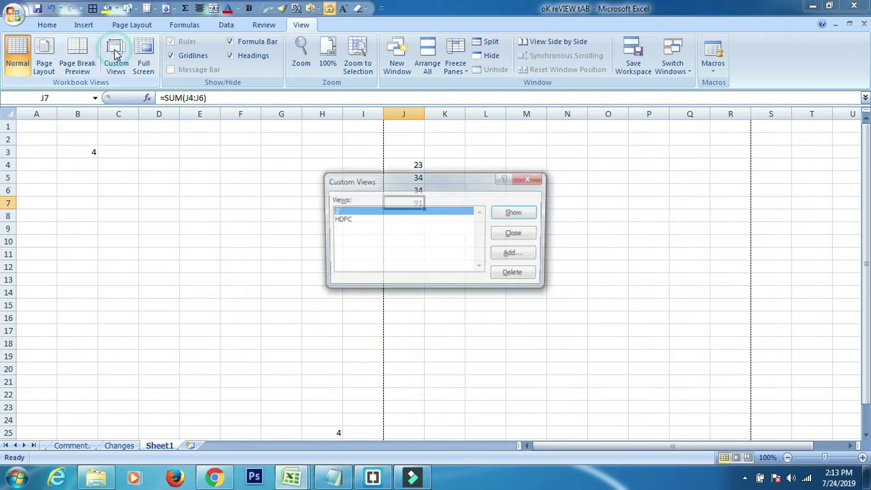
pyautogui.click(515, 255)
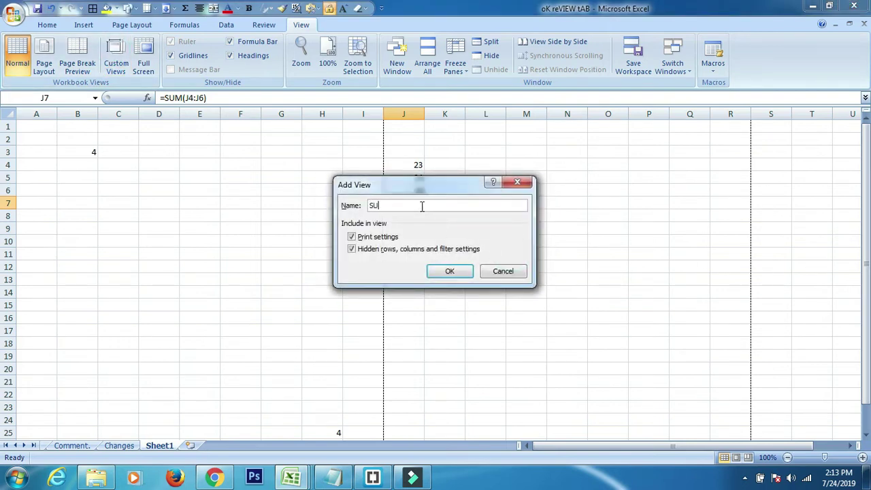
pyautogui.click(451, 270)
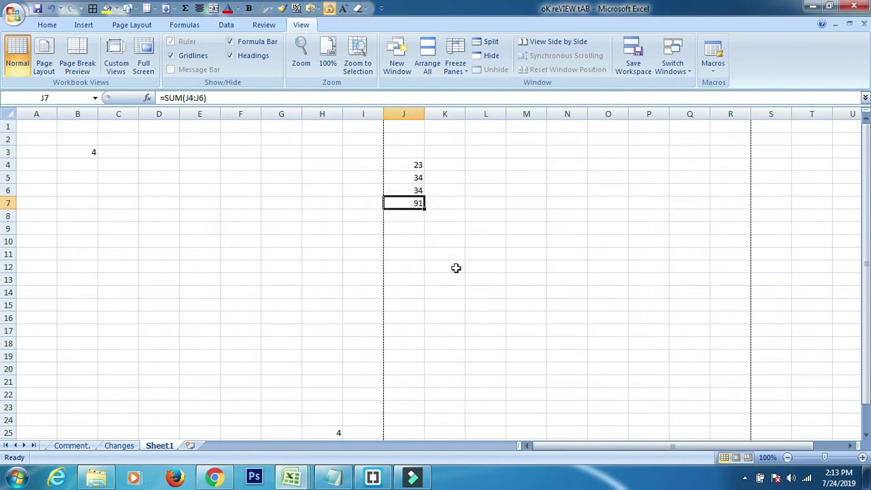
# Step: Insert Sheet2 and fill day names from SUN down A4:A22
pyautogui.click(190, 445)
pyautogui.click(54, 163)
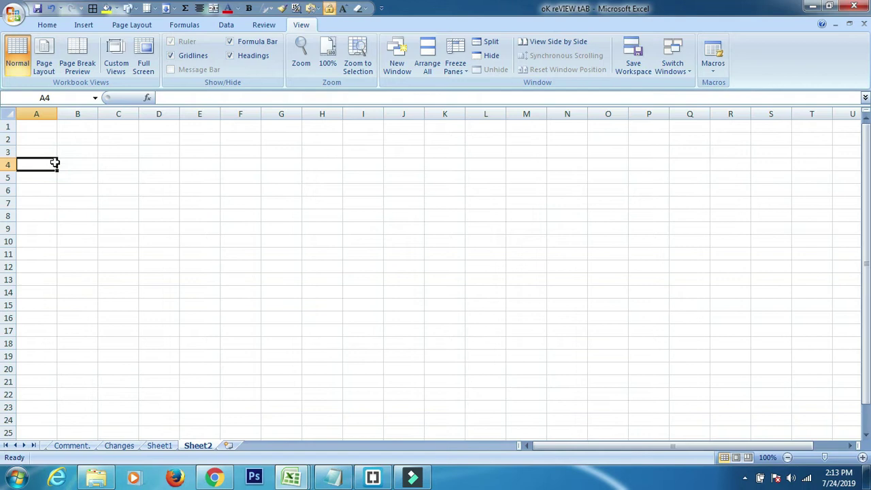
pyautogui.write('SUN')
pyautogui.click(95, 185)
pyautogui.click(43, 165)
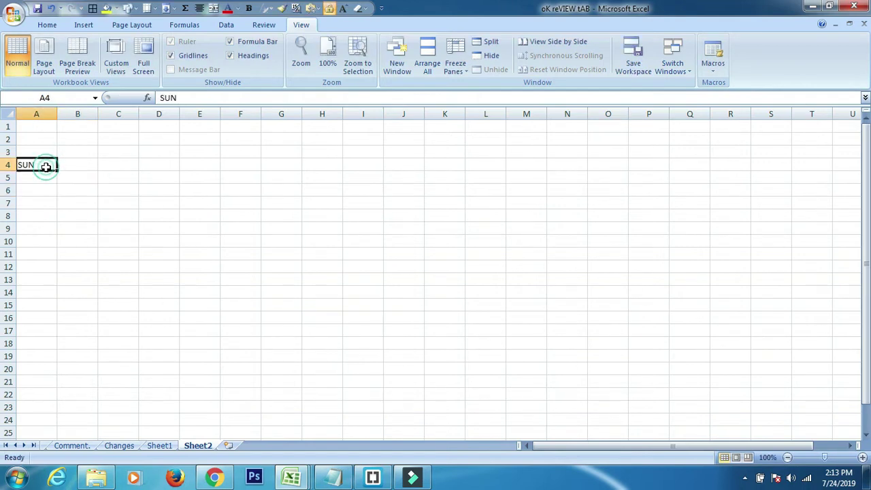
pyautogui.moveTo(57, 170); pyautogui.dragTo(80, 395)
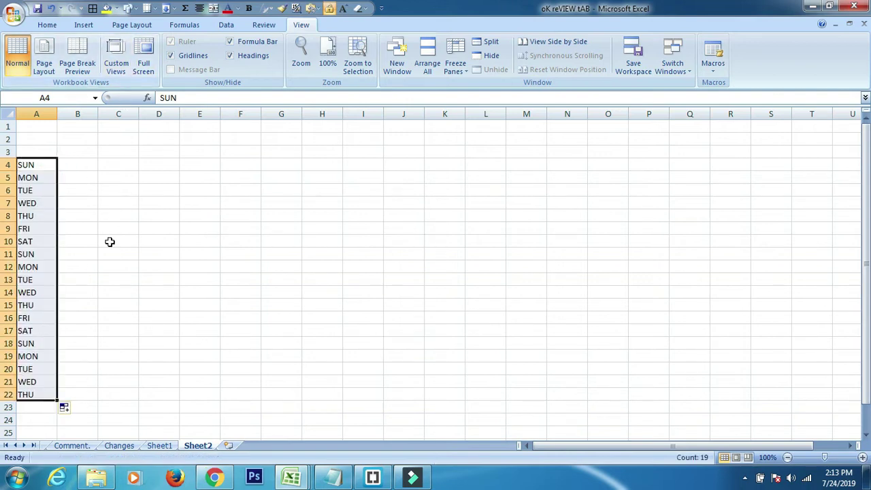
pyautogui.click(107, 266)
pyautogui.click(40, 293)
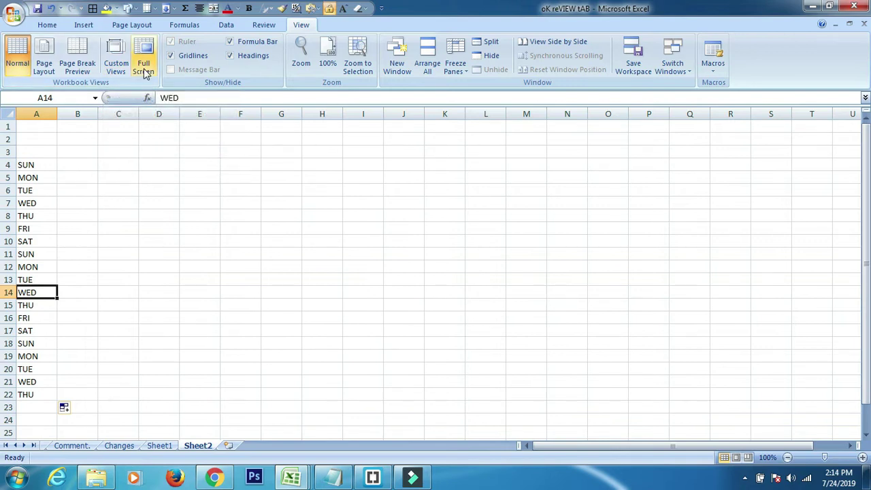
# Step: Save Sheet2's layout as custom view DAY, then insert a new blank Sheet3
pyautogui.click(117, 68)
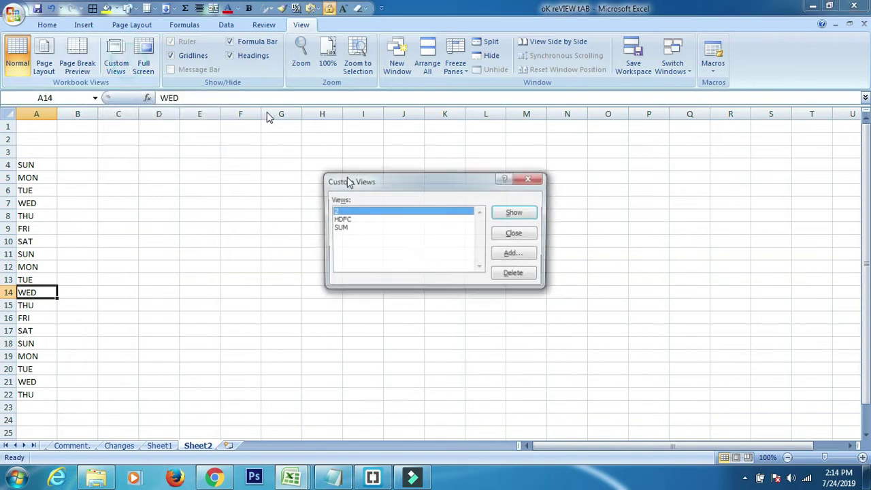
pyautogui.click(517, 256)
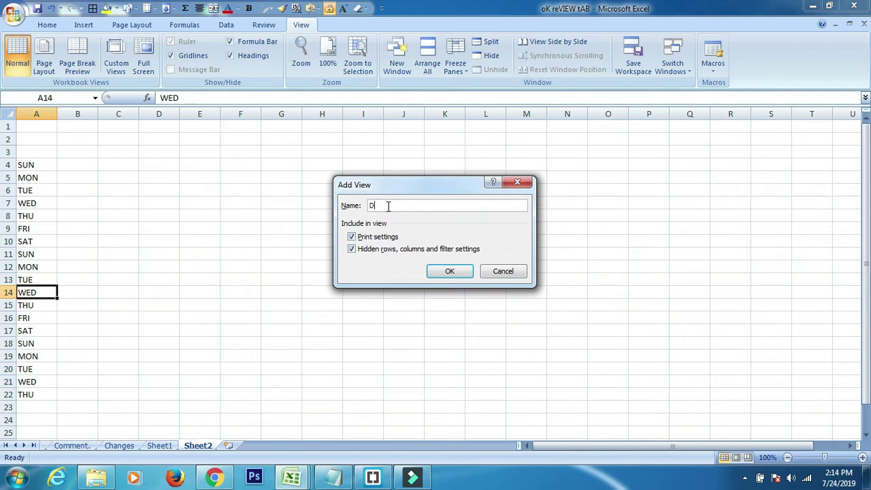
pyautogui.click(440, 275)
pyautogui.click(310, 385)
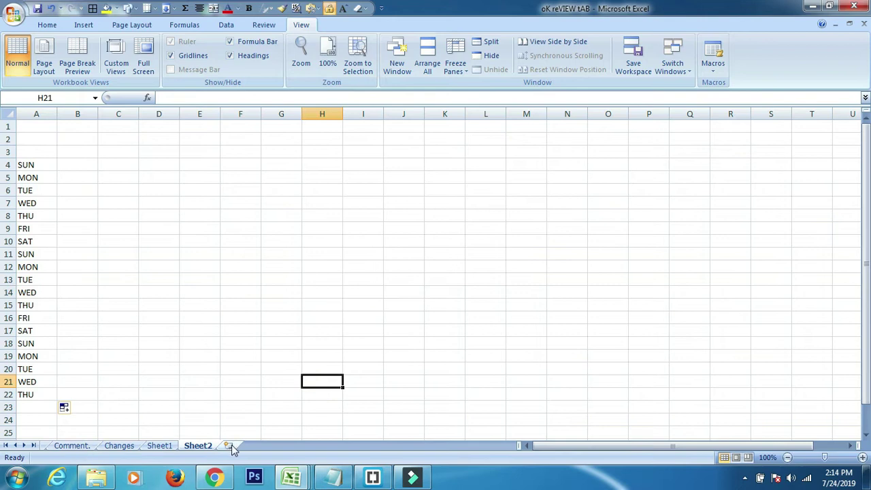
pyautogui.click(230, 445)
pyautogui.click(276, 172)
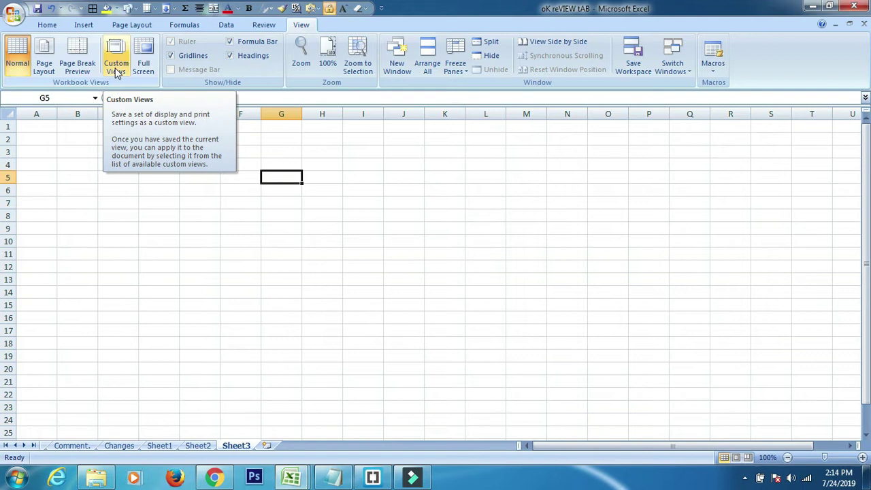
# Step: Apply the HDFC custom view, accepting the view settings warning
pyautogui.click(116, 68)
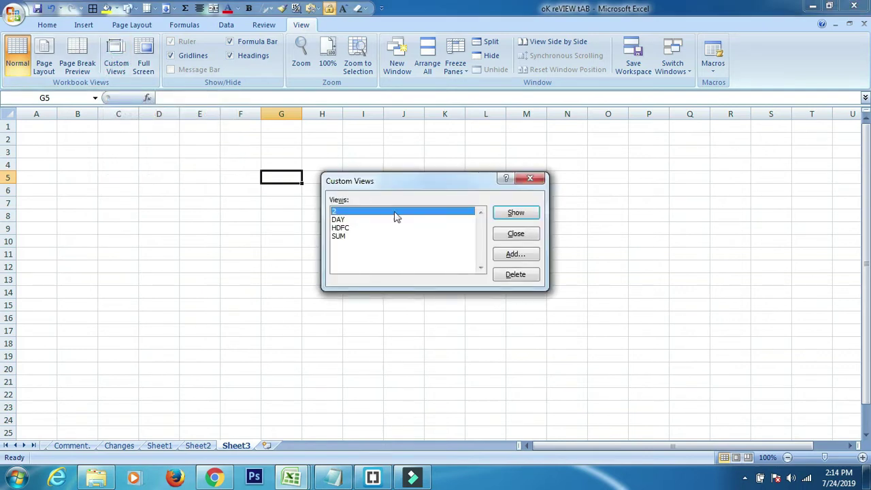
pyautogui.click(344, 228)
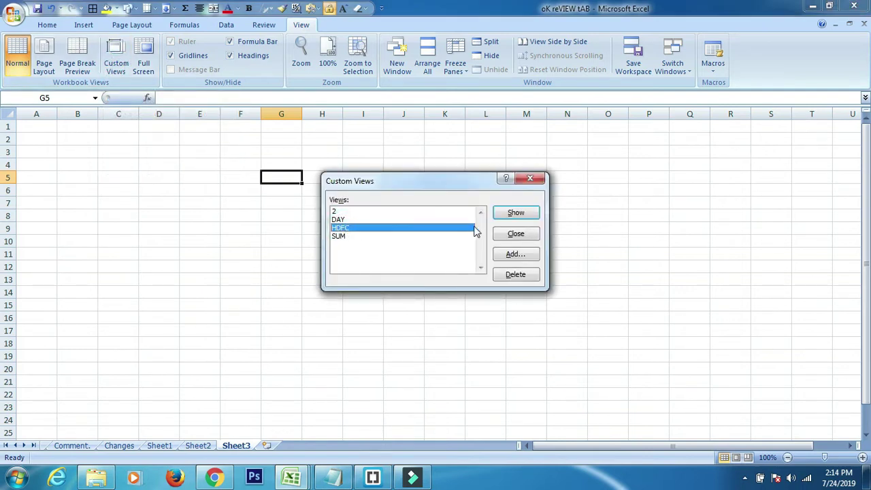
pyautogui.click(510, 214)
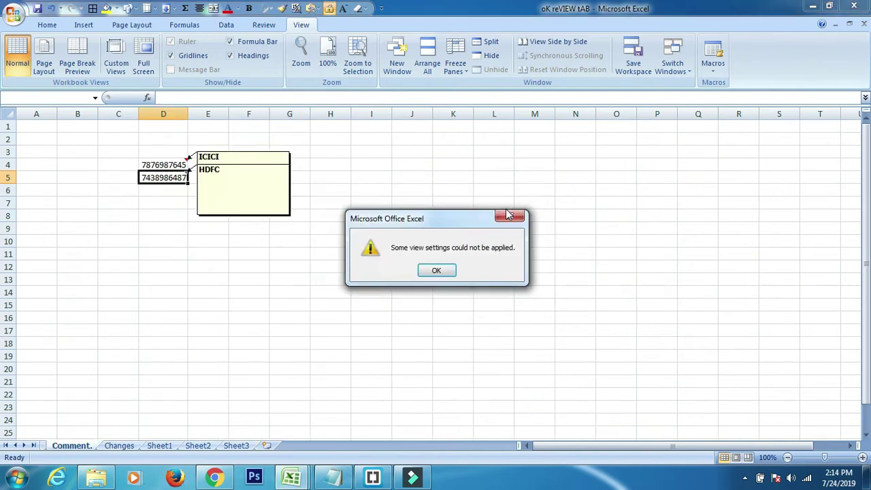
pyautogui.click(439, 270)
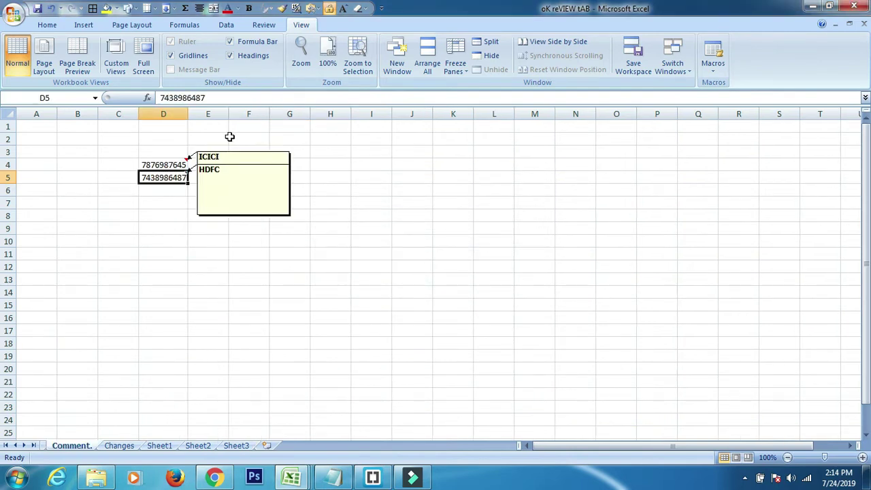
# Step: Apply the SUM custom view, returning to Sheet1 with its 91 total
pyautogui.click(116, 59)
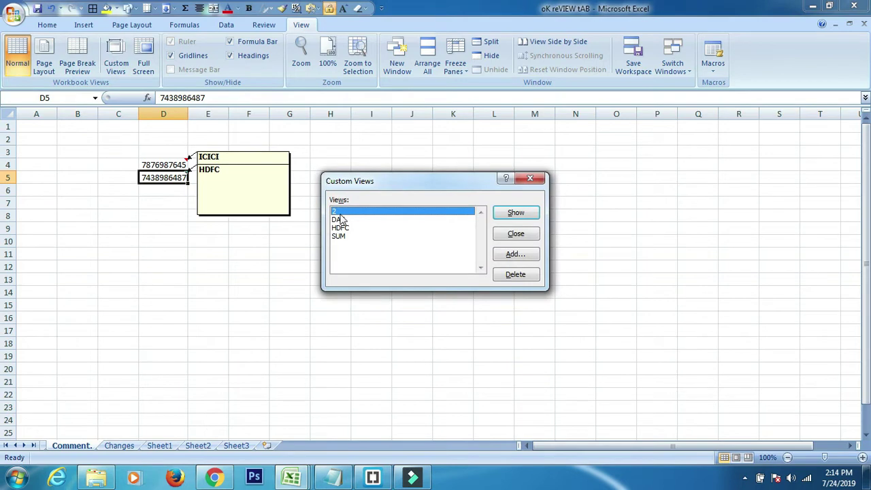
pyautogui.click(339, 236)
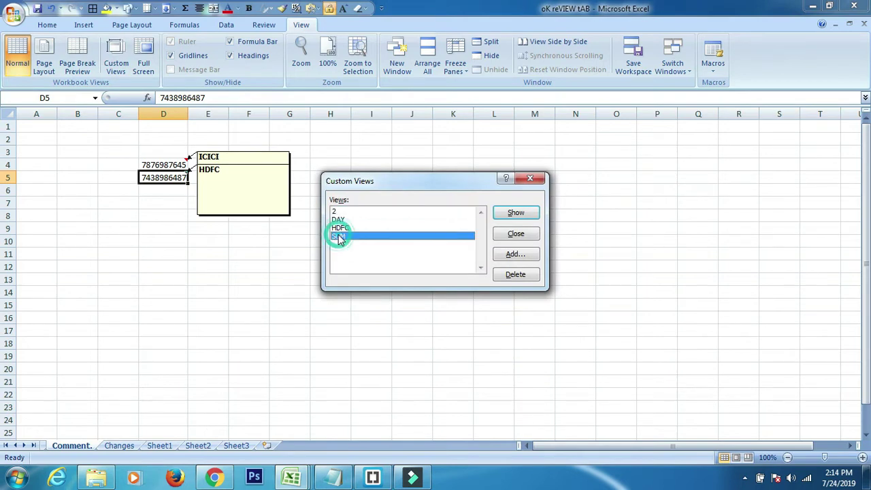
pyautogui.click(519, 213)
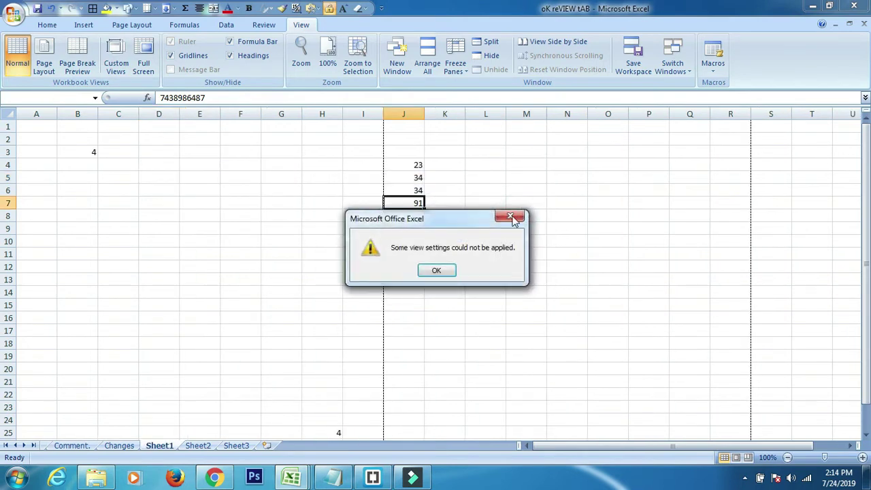
pyautogui.click(439, 271)
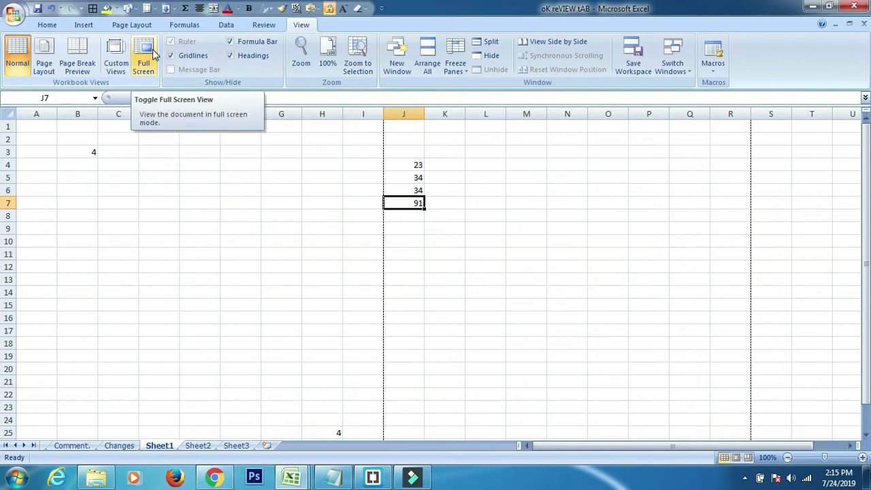
pyautogui.click(154, 54)
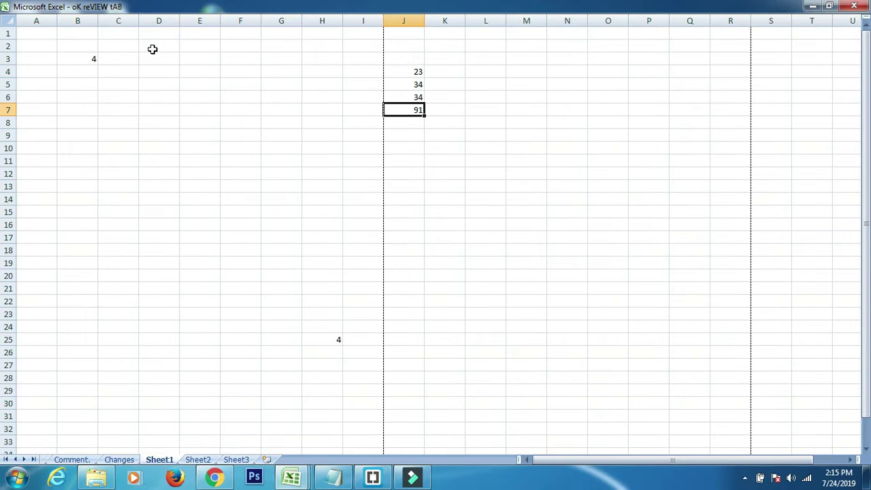
pyautogui.press('Escape')
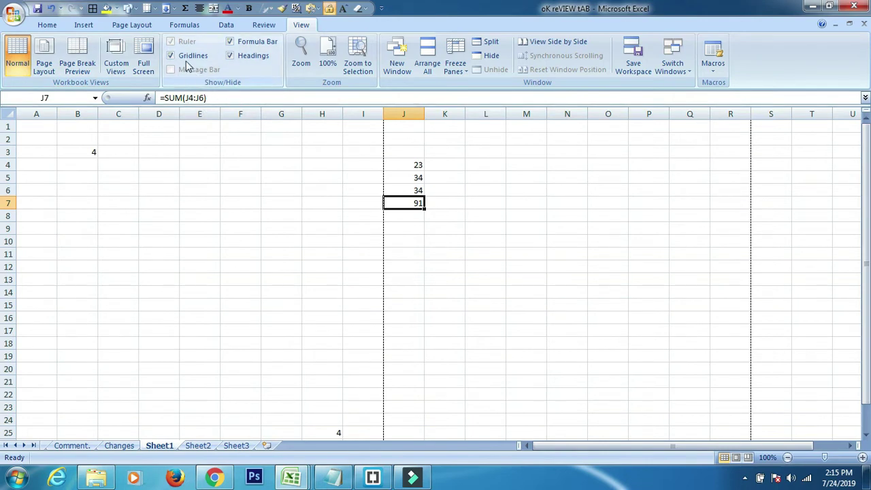
pyautogui.click(191, 162)
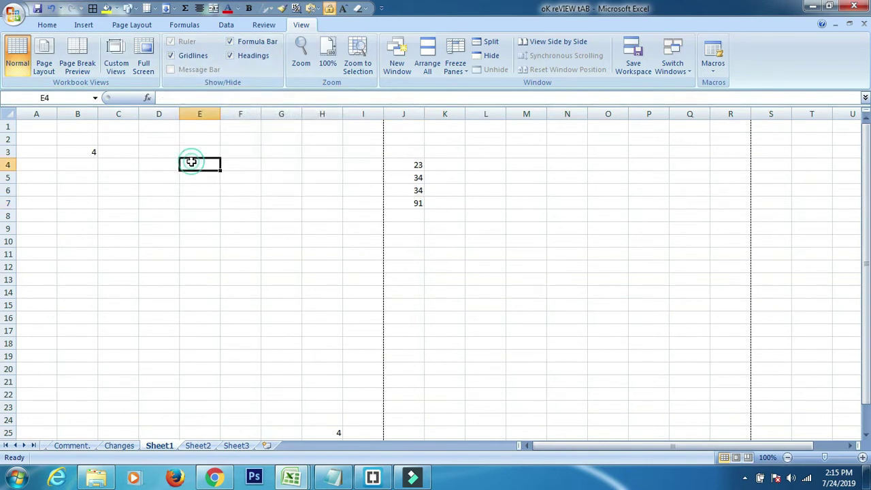
pyautogui.click(195, 111)
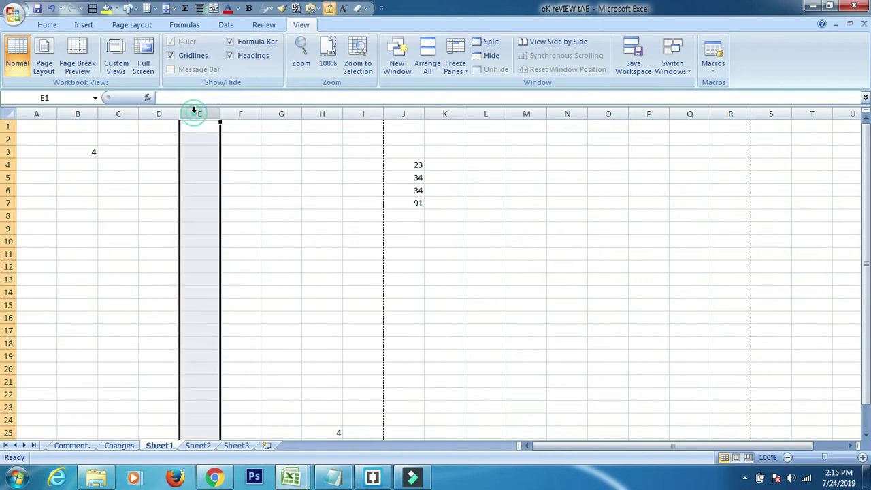
pyautogui.click(19, 189)
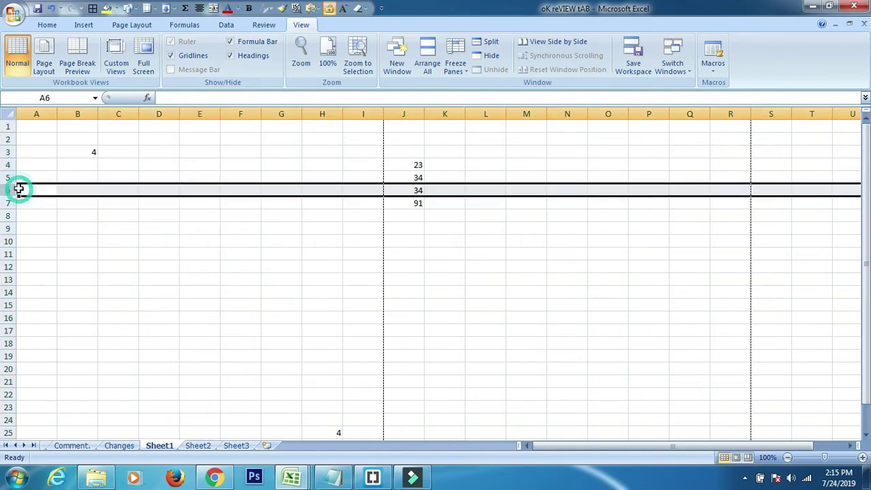
pyautogui.click(136, 190)
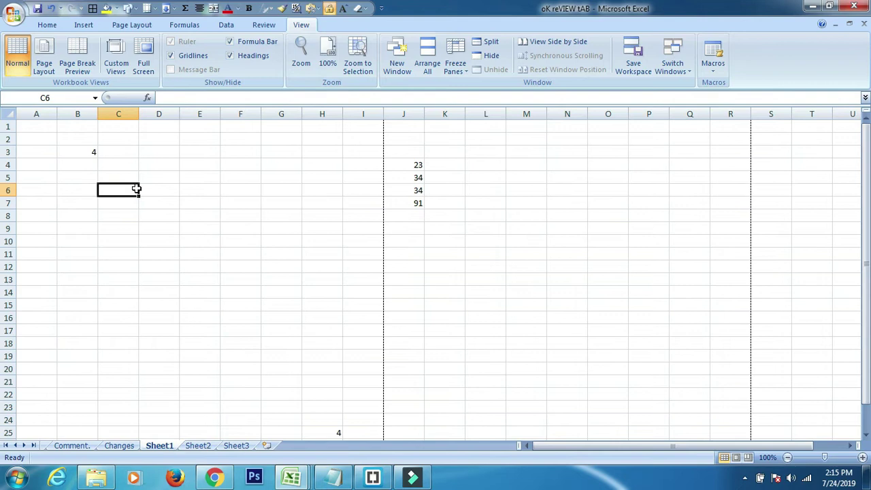
pyautogui.hotkey('ctrl', 'F2')
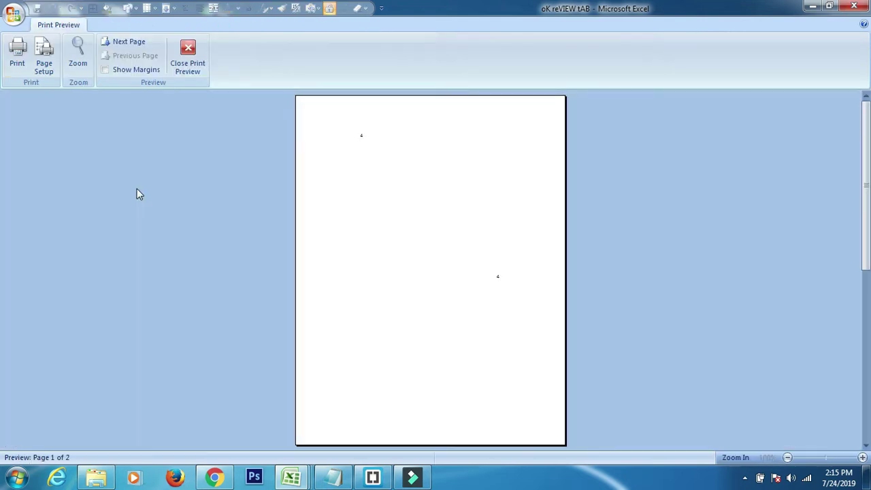
pyautogui.click(438, 148)
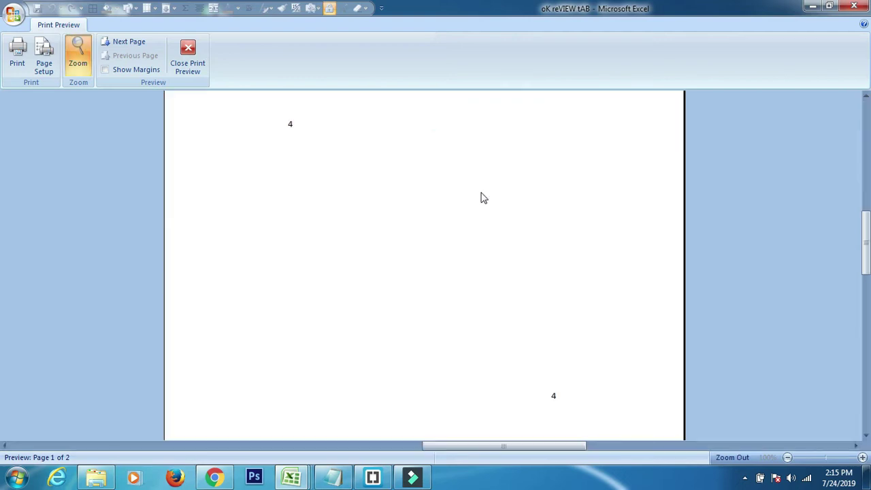
pyautogui.click(187, 58)
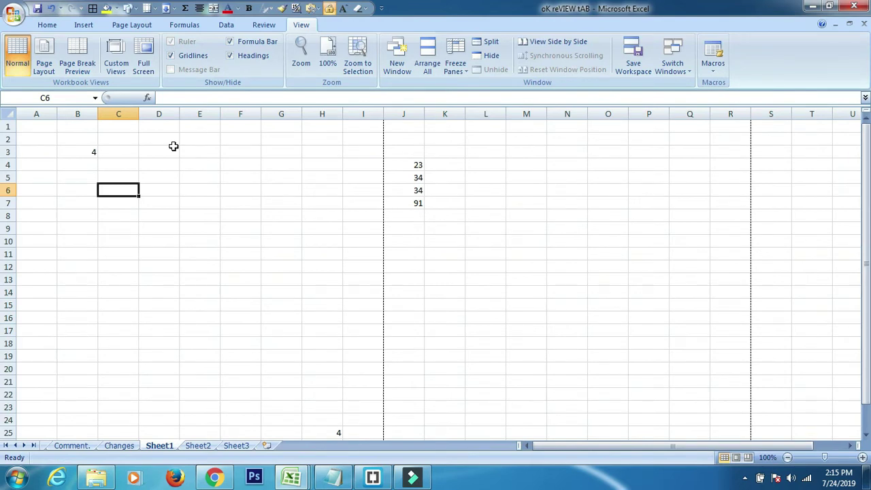
pyautogui.click(172, 56)
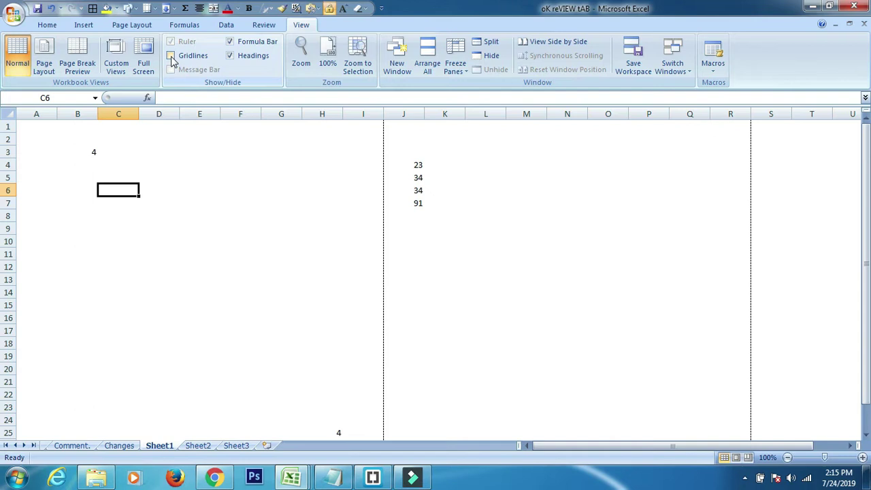
pyautogui.click(172, 56)
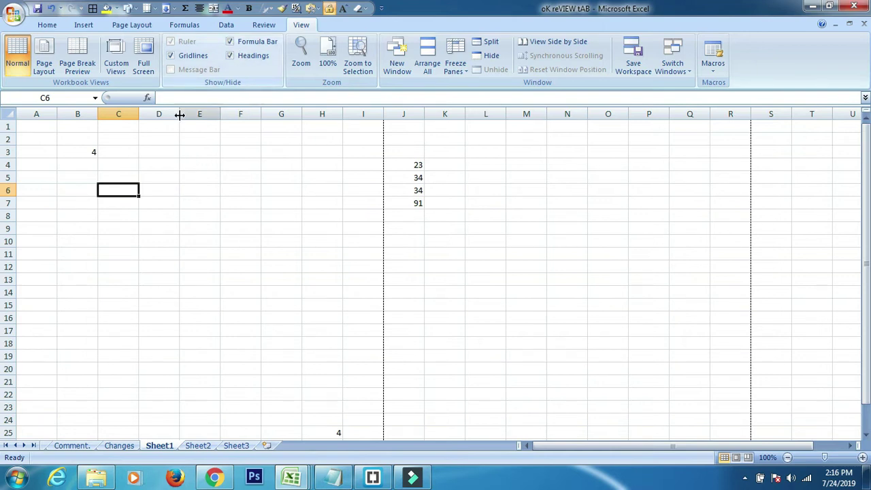
pyautogui.click(407, 198)
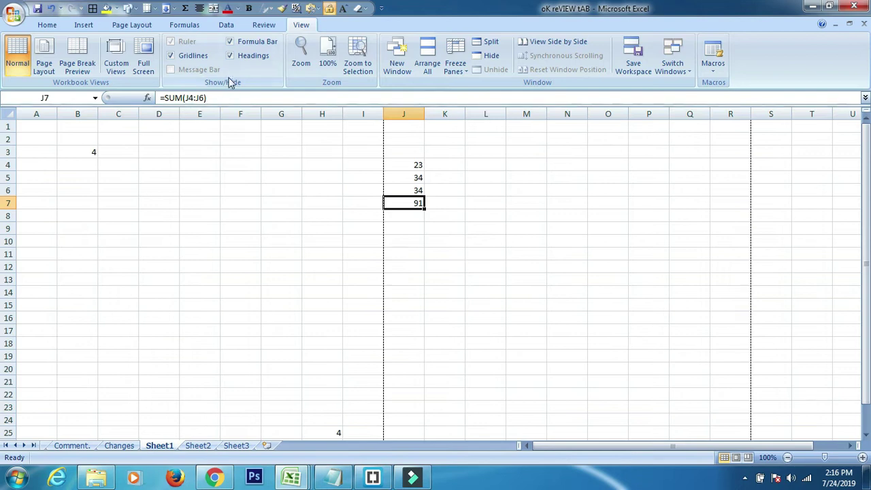
pyautogui.click(230, 42)
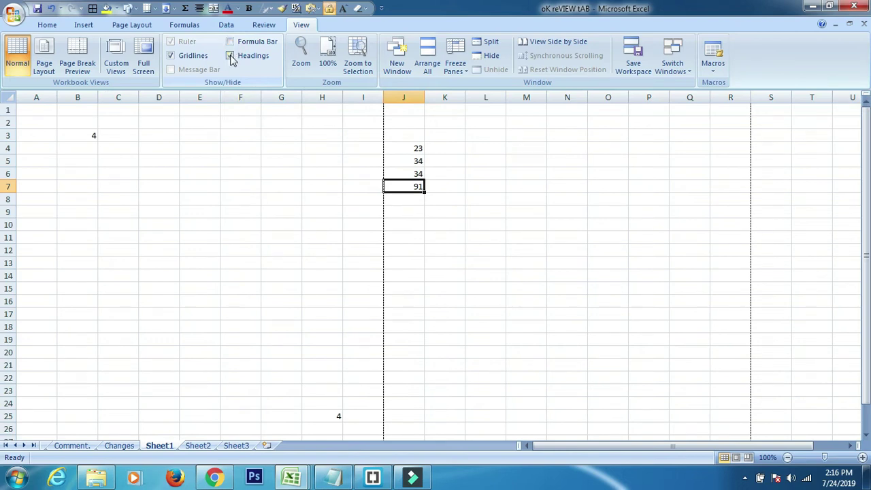
pyautogui.click(231, 56)
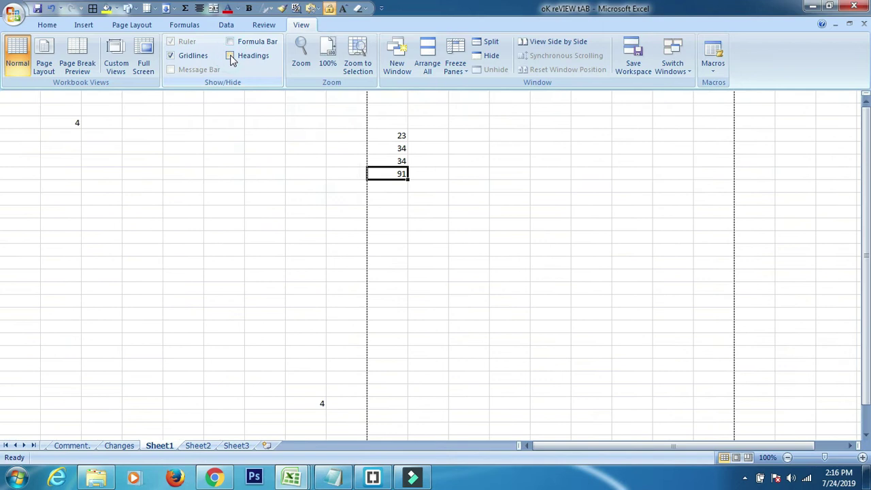
pyautogui.click(171, 57)
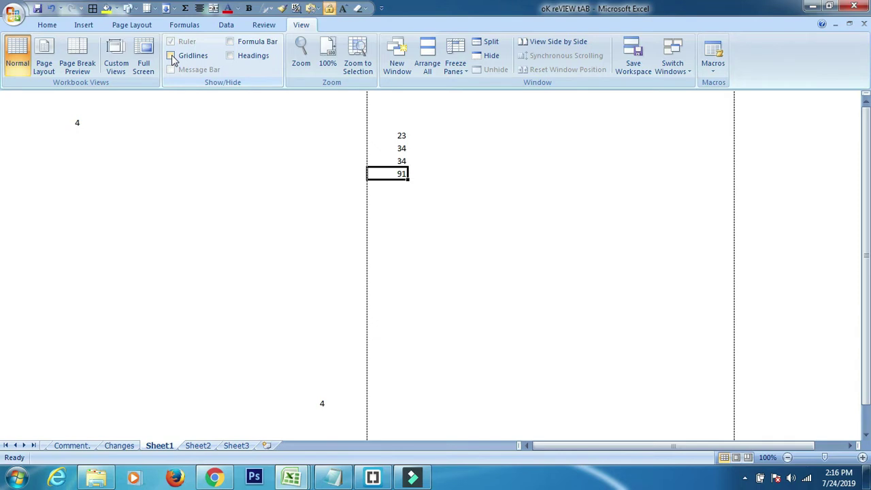
pyautogui.click(171, 56)
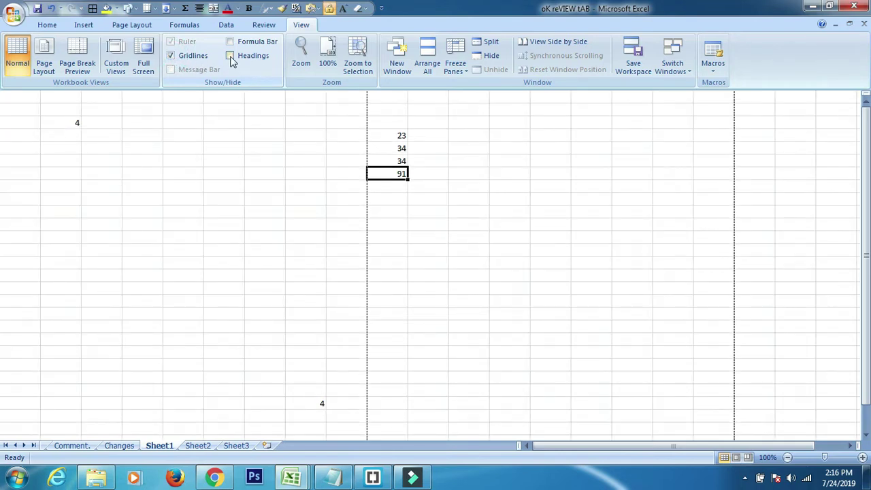
pyautogui.click(231, 57)
pyautogui.click(230, 43)
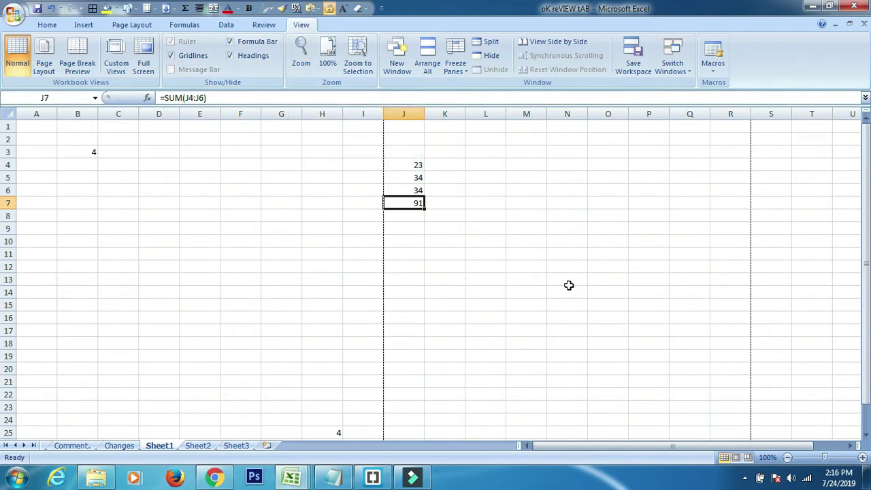
pyautogui.click(813, 457)
pyautogui.click(836, 460)
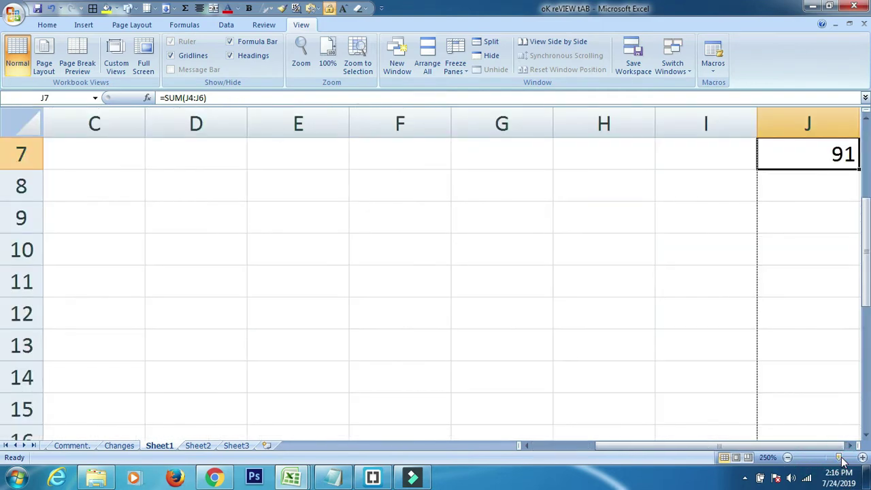
pyautogui.click(328, 53)
pyautogui.click(301, 54)
pyautogui.click(399, 246)
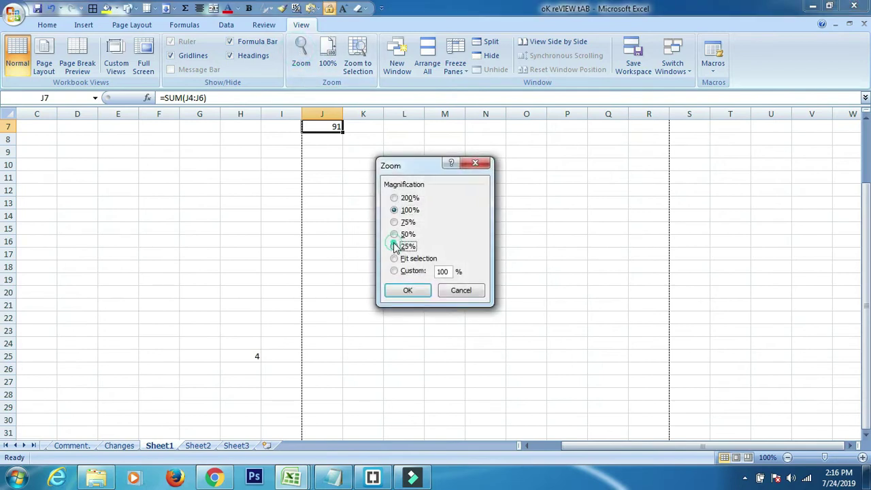
pyautogui.click(405, 288)
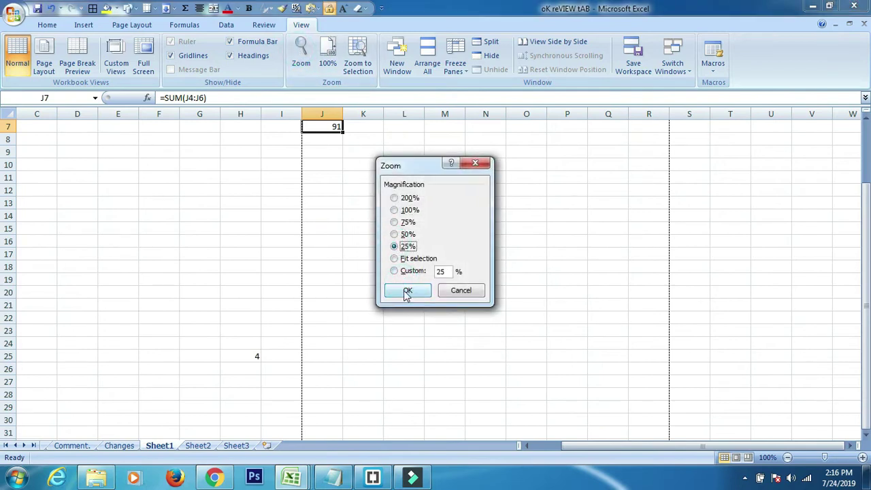
pyautogui.click(407, 292)
pyautogui.click(325, 54)
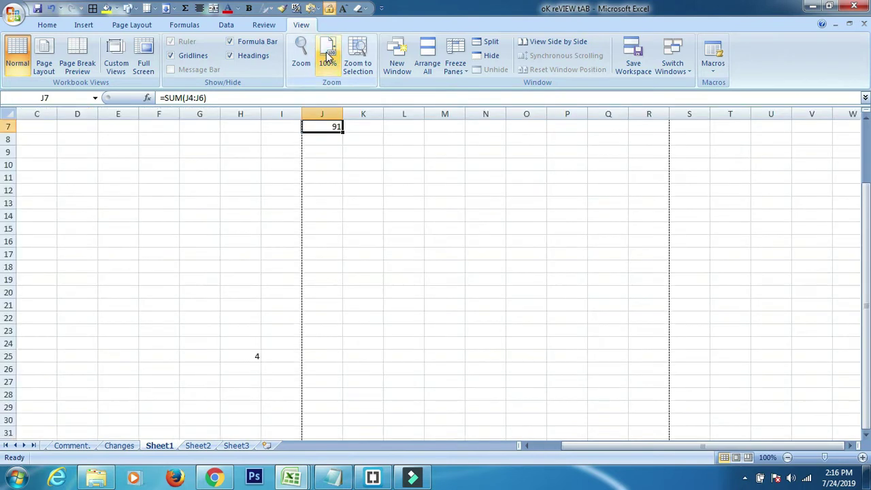
pyautogui.click(299, 51)
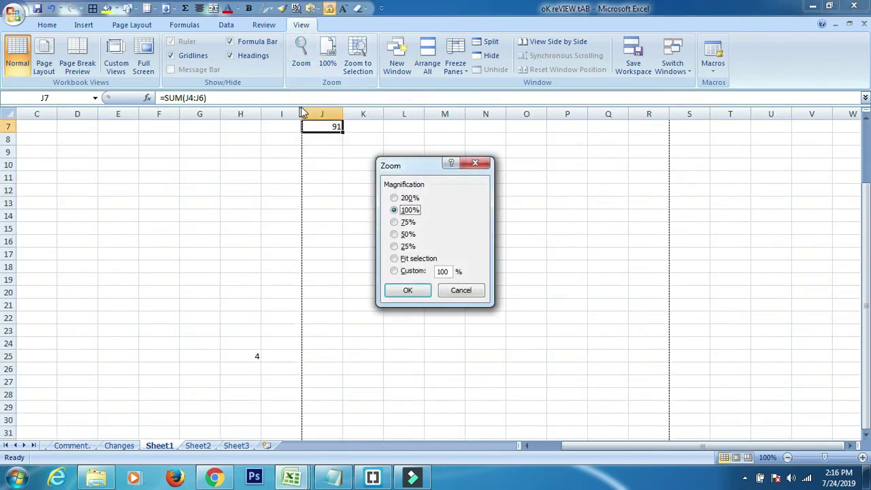
pyautogui.click(402, 247)
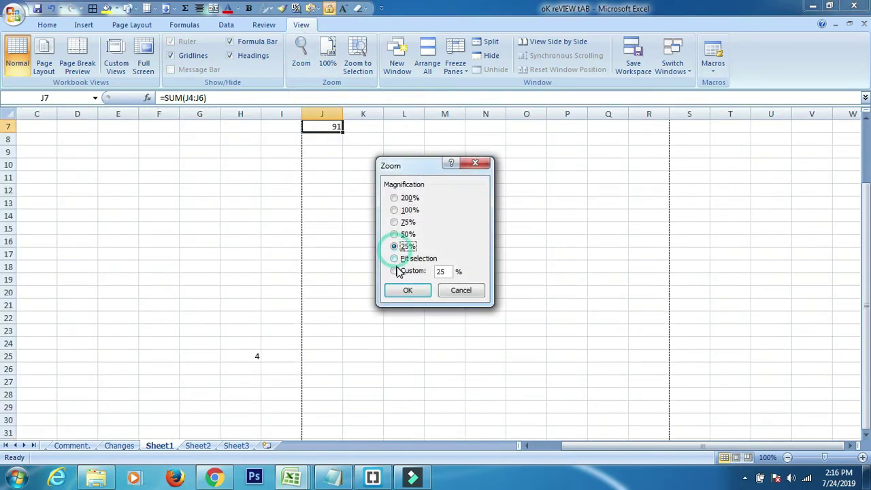
pyautogui.click(401, 290)
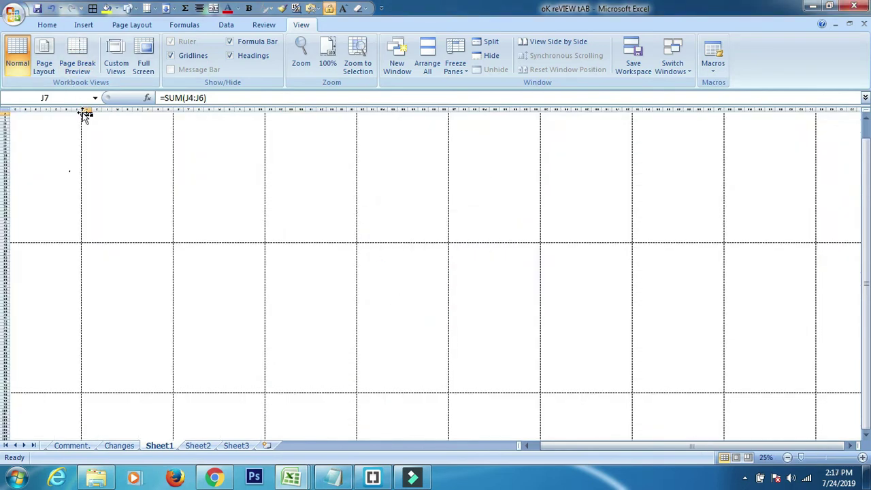
pyautogui.moveTo(13, 113); pyautogui.dragTo(76, 242)
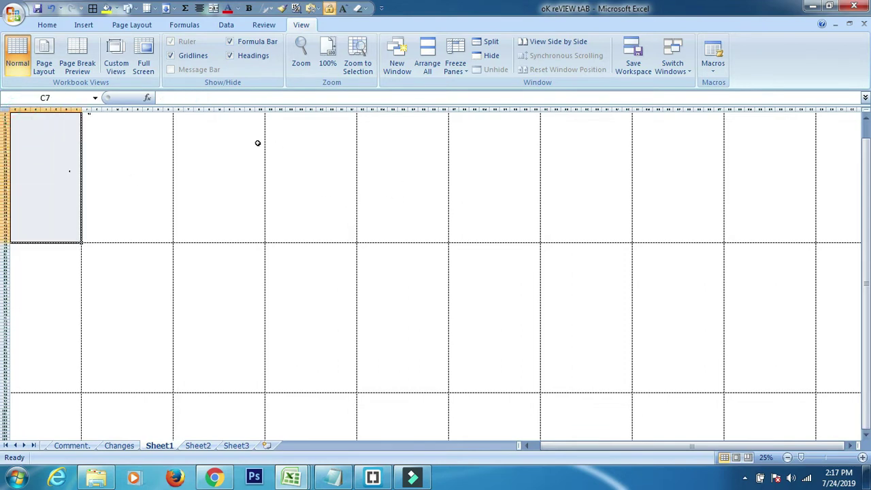
pyautogui.click(329, 55)
pyautogui.click(317, 239)
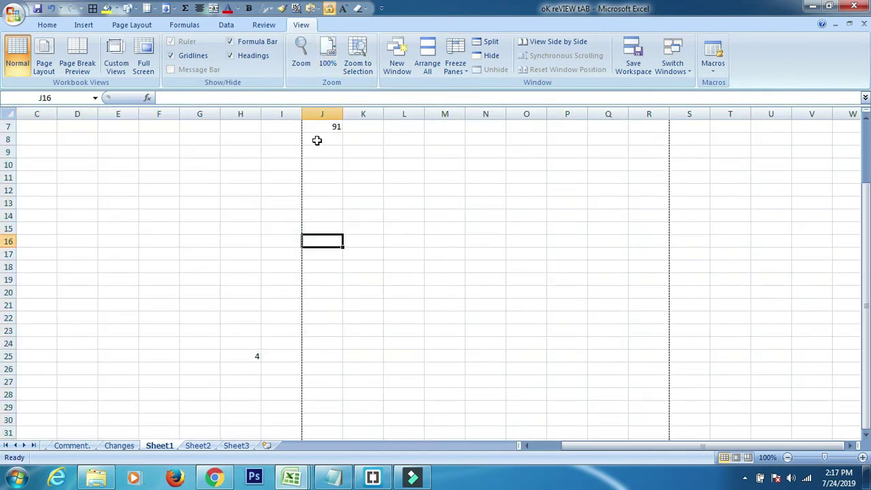
pyautogui.moveTo(312, 129); pyautogui.dragTo(421, 225)
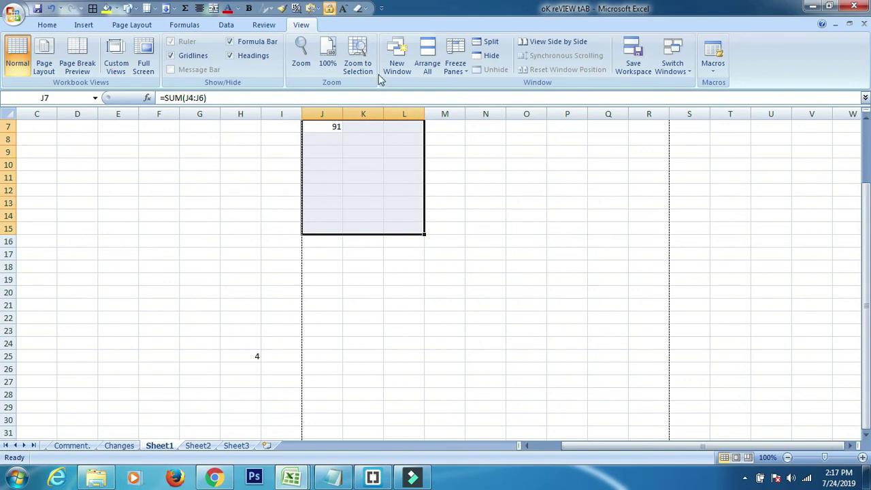
pyautogui.click(354, 45)
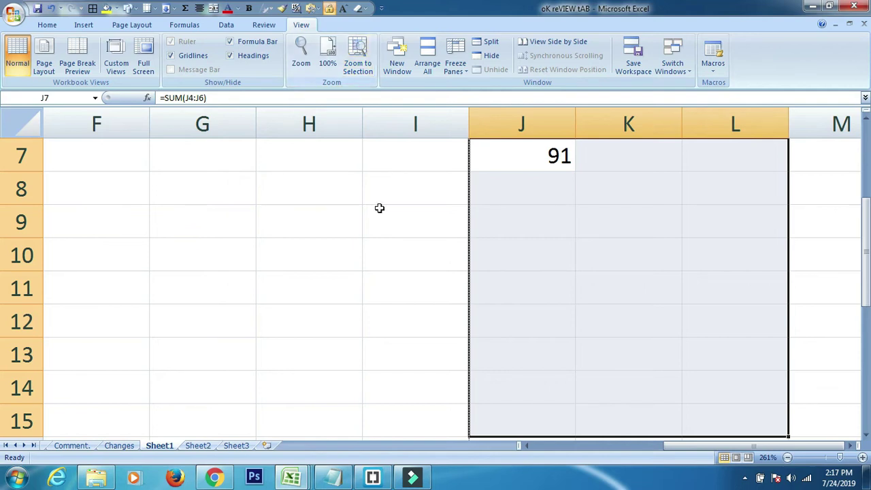
pyautogui.click(328, 45)
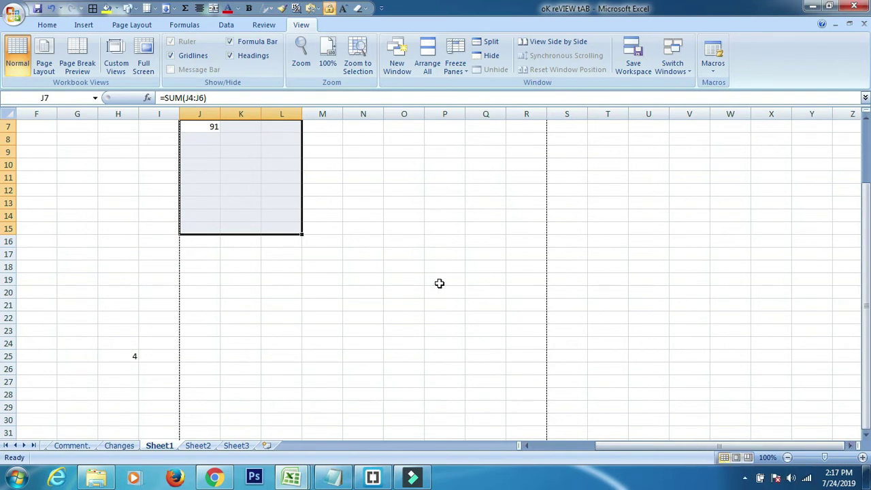
pyautogui.click(427, 257)
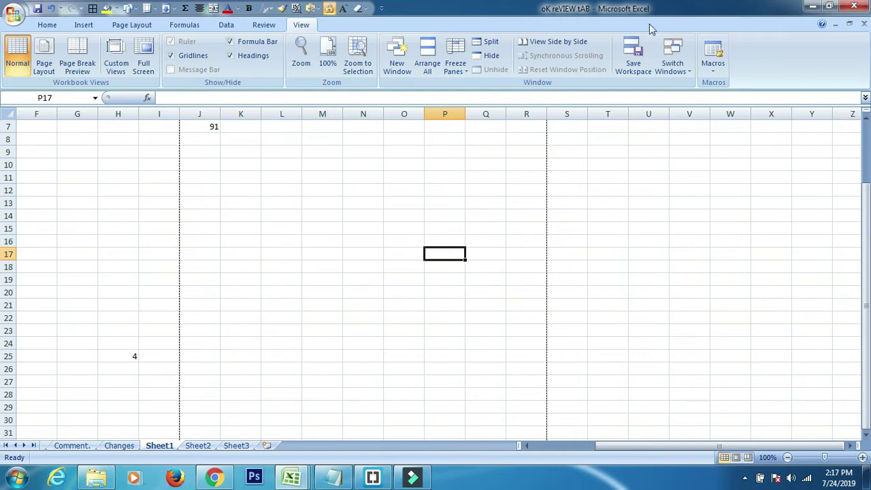
# Step: Open two new windows on oK reVIEW tAB, checking the Switch Windows list before and after
pyautogui.click(672, 66)
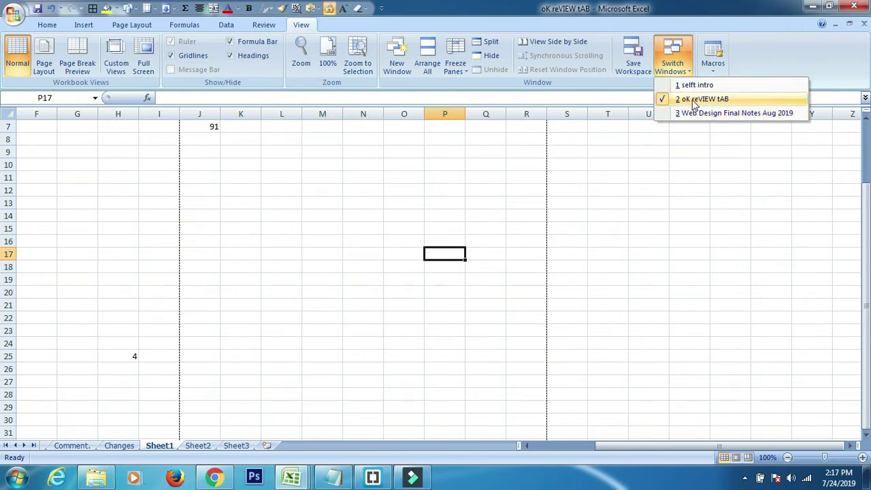
pyautogui.click(396, 59)
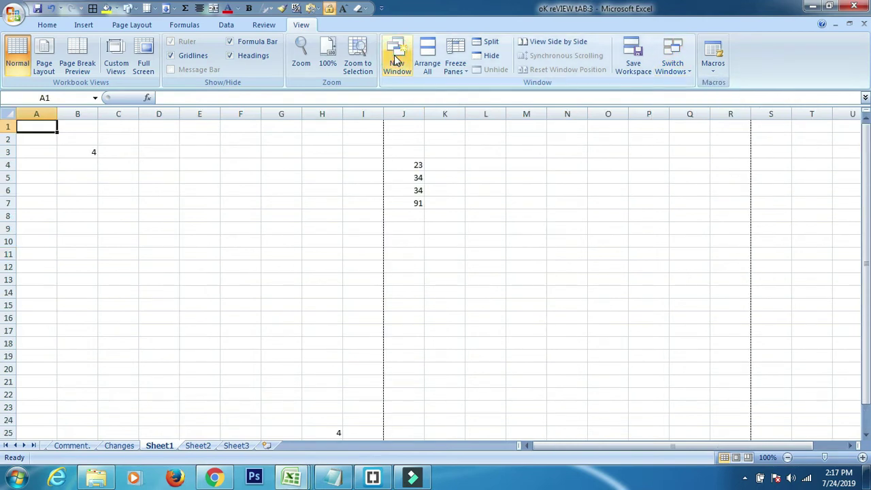
pyautogui.click(396, 59)
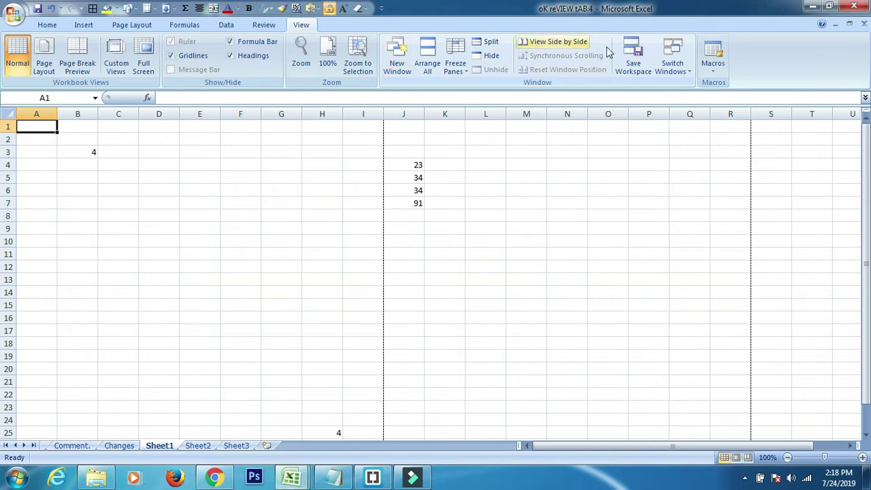
pyautogui.click(686, 68)
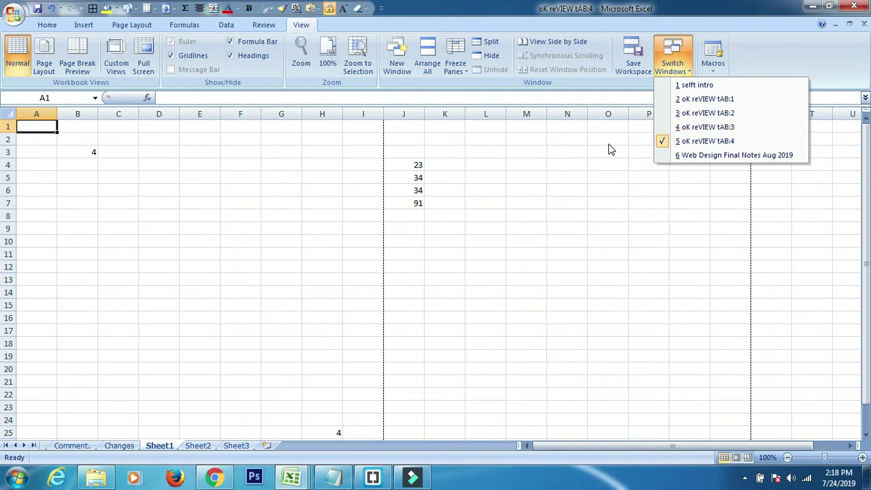
pyautogui.click(537, 171)
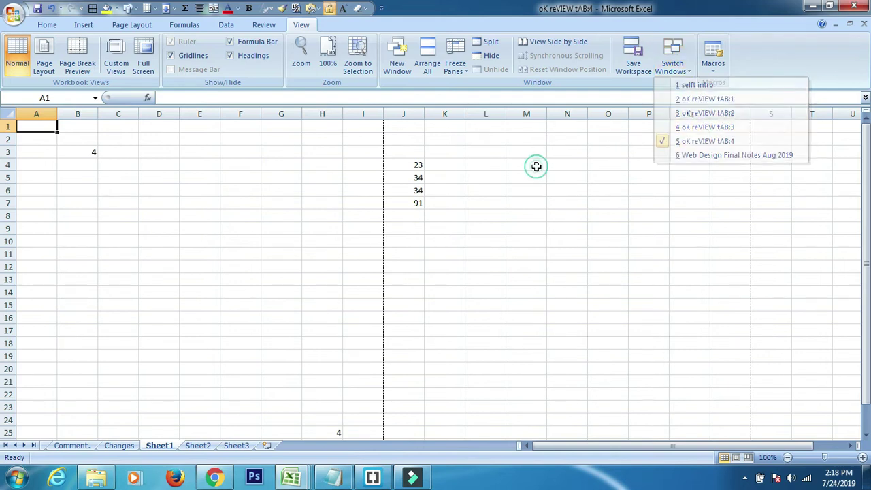
# Step: Arrange all windows vertically, then maximize the oK reVIEW tAB:2 window
pyautogui.click(428, 54)
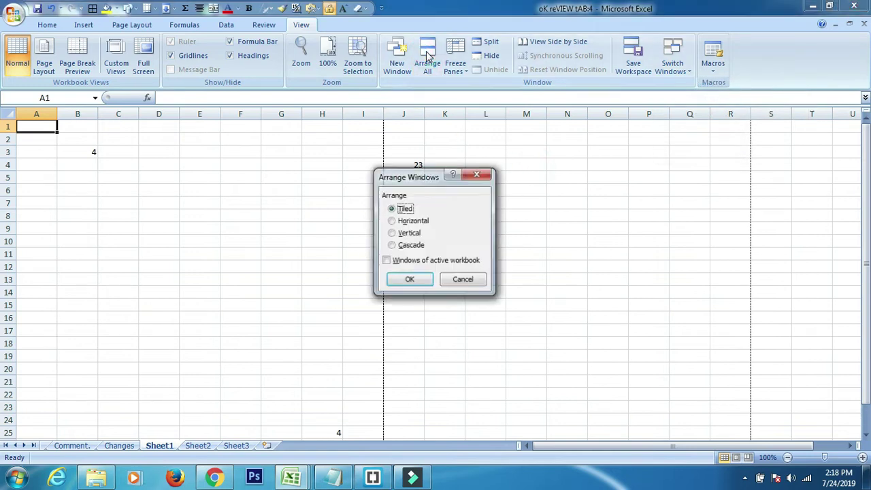
pyautogui.click(412, 233)
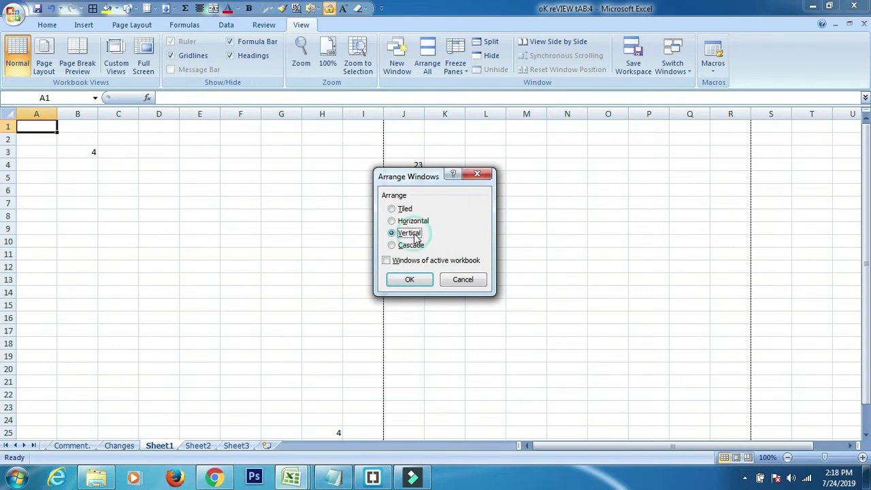
pyautogui.click(410, 281)
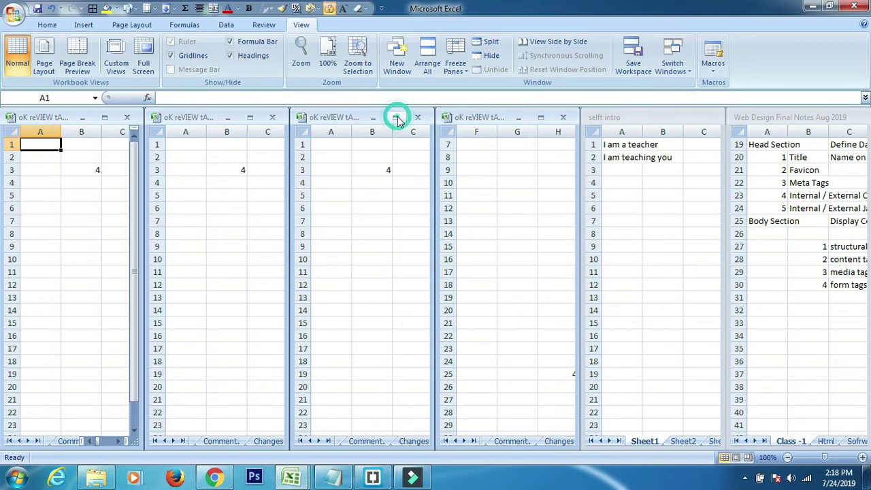
pyautogui.doubleClick(344, 116)
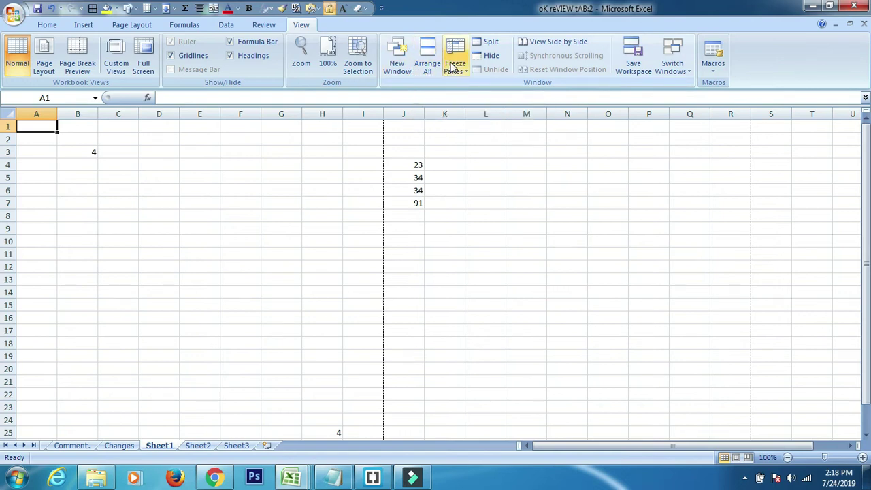
# Step: Look over cells on the Changes sheet, then move to the empty Sheet3
pyautogui.click(110, 446)
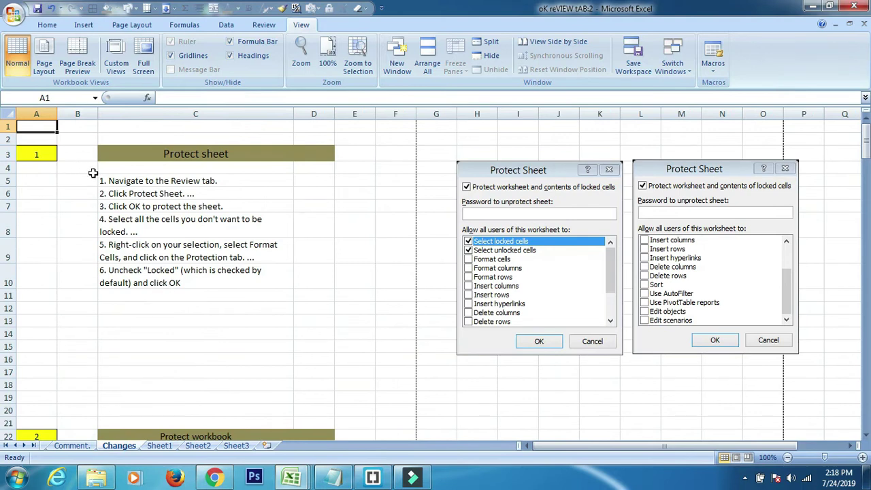
pyautogui.click(107, 173)
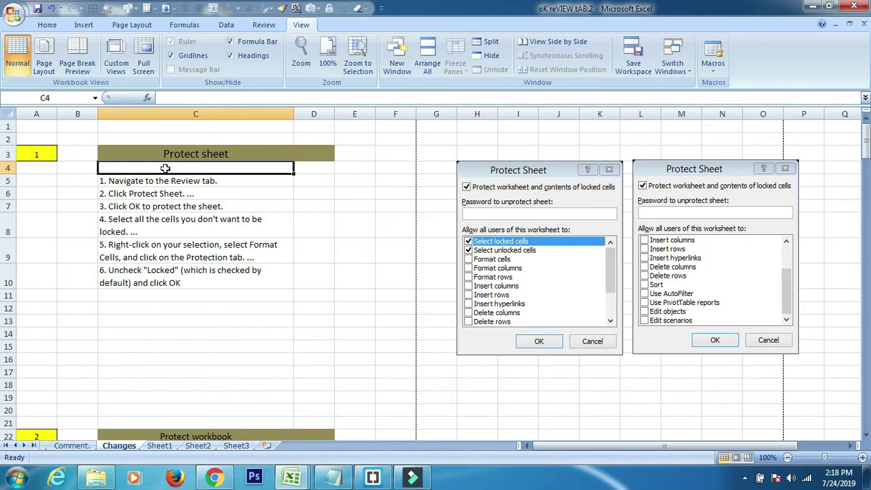
pyautogui.click(134, 323)
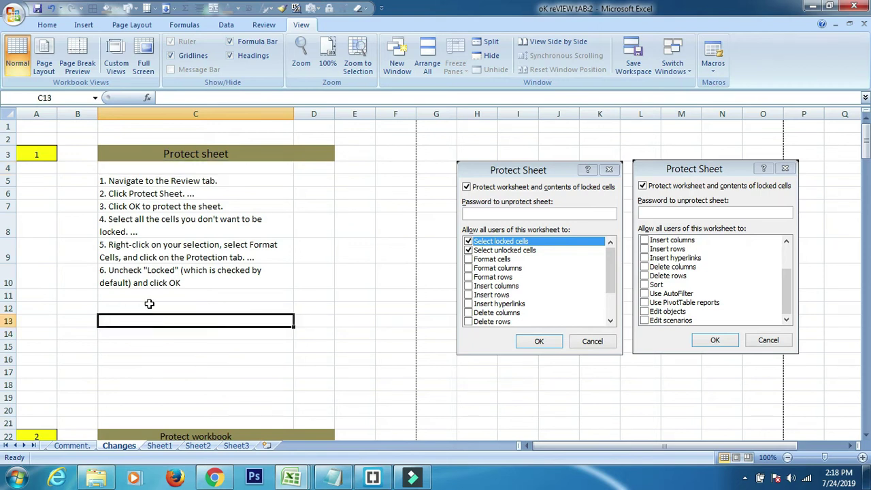
pyautogui.click(236, 445)
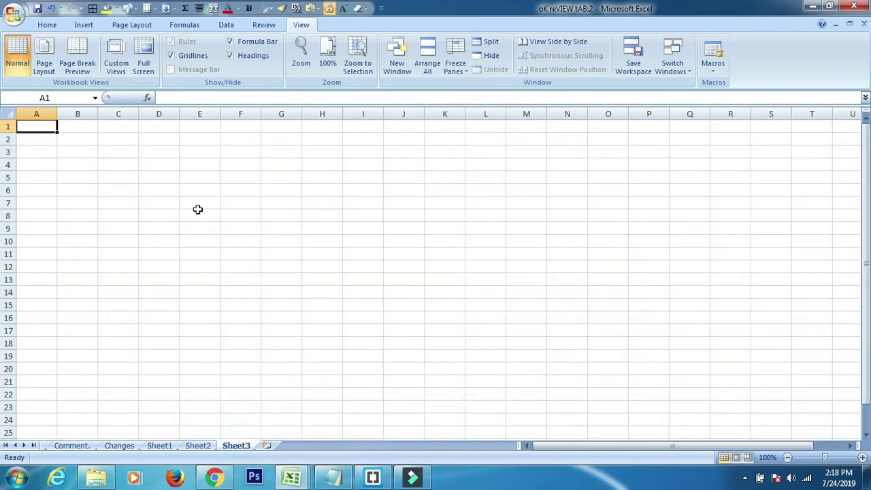
# Step: Enter the headings qty, Price and Total in D3, E3 and F3
pyautogui.click(156, 149)
pyautogui.write('qty')
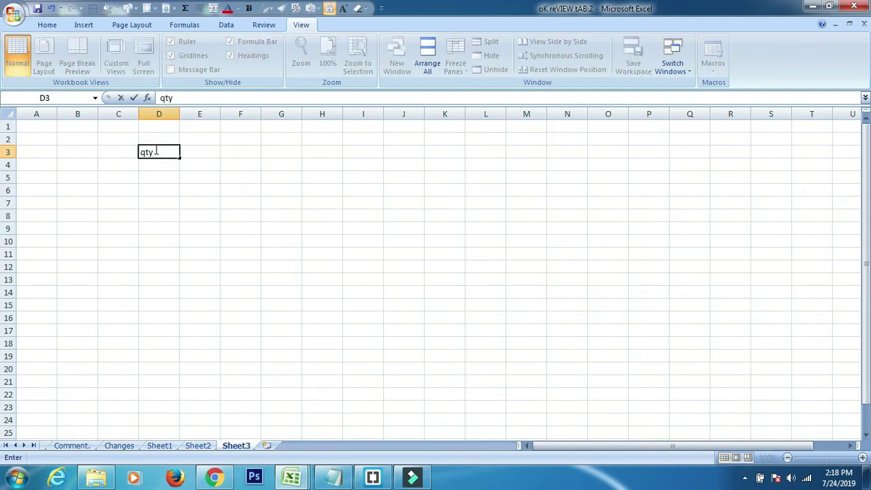
pyautogui.press('Tab')
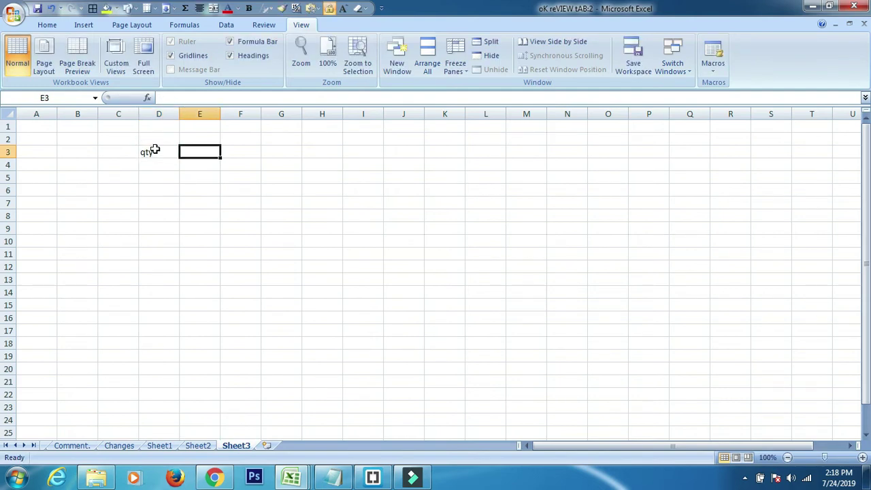
pyautogui.write('pRIC')
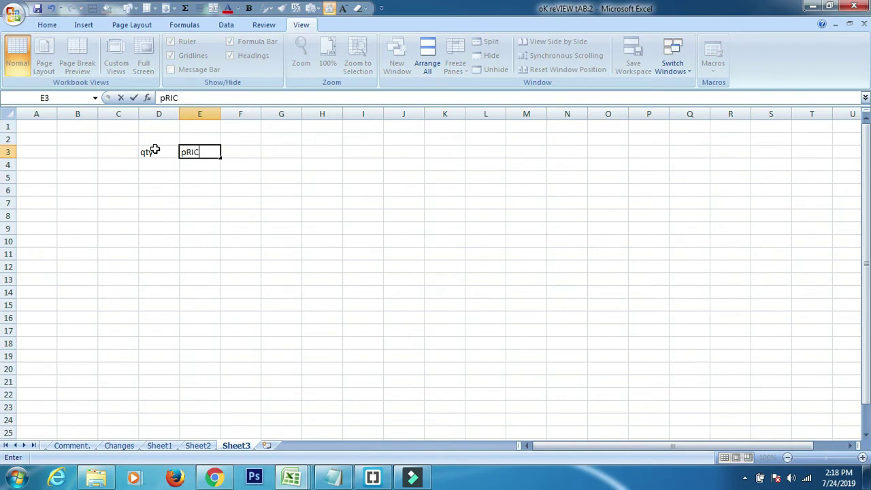
pyautogui.write('E')
pyautogui.press('Tab')
pyautogui.write('T')
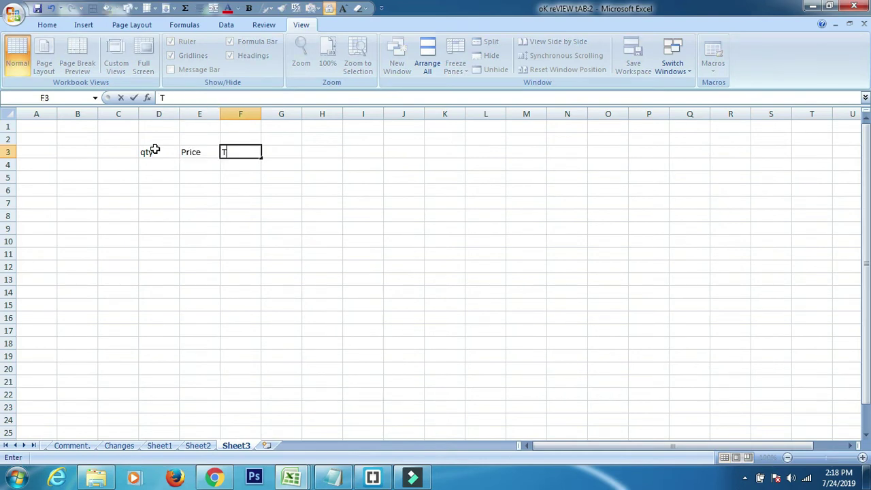
pyautogui.write('ota')
pyautogui.press('Left')
pyautogui.press('Left')
pyautogui.press('Left')
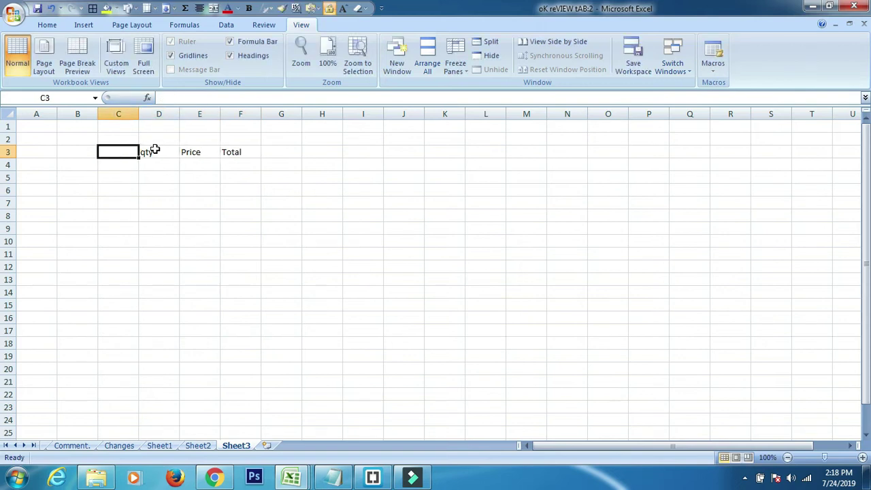
# Step: Enter March, April and August in C3, B3 and A3
pyautogui.write('MArch')
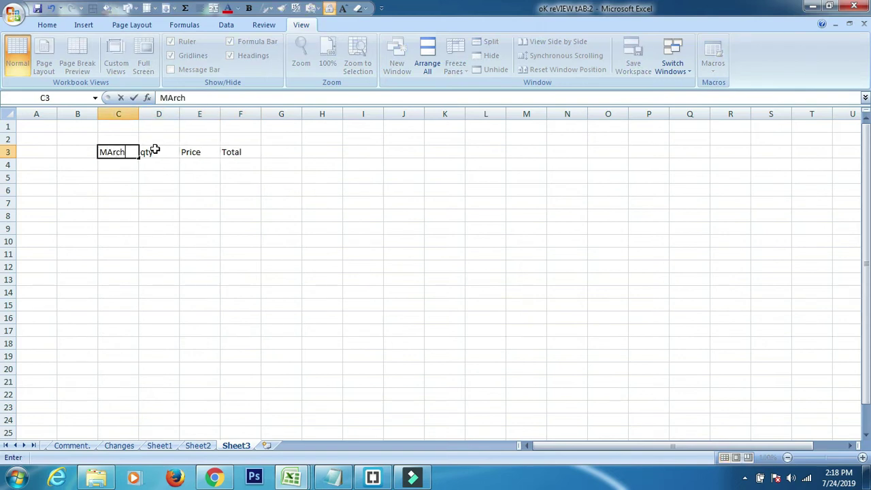
pyautogui.press('Left')
pyautogui.write('A')
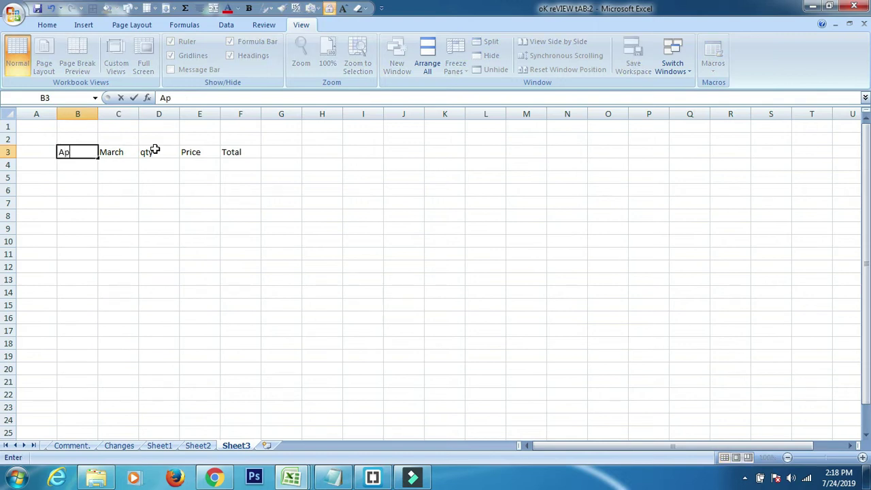
pyautogui.press('Left')
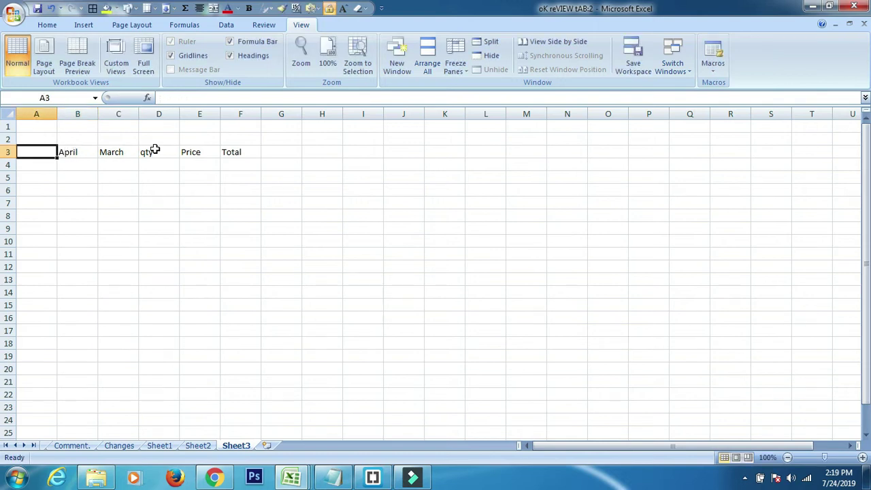
pyautogui.write('Augus')
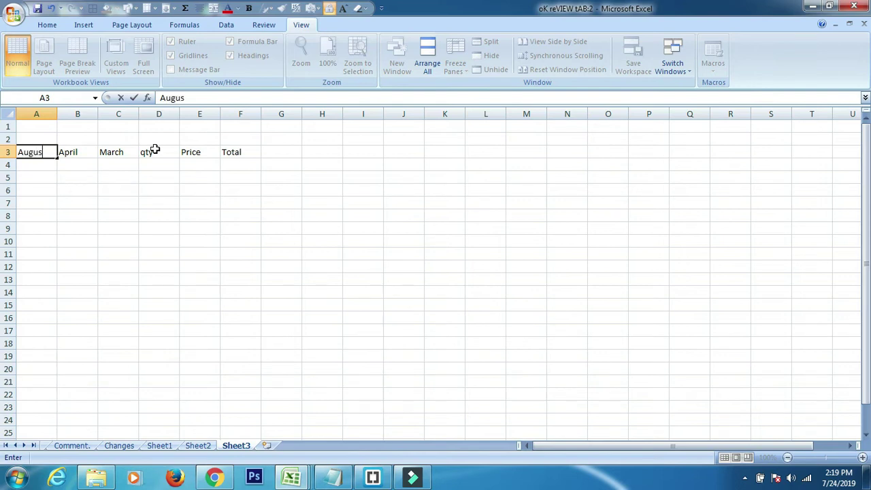
pyautogui.click(262, 254)
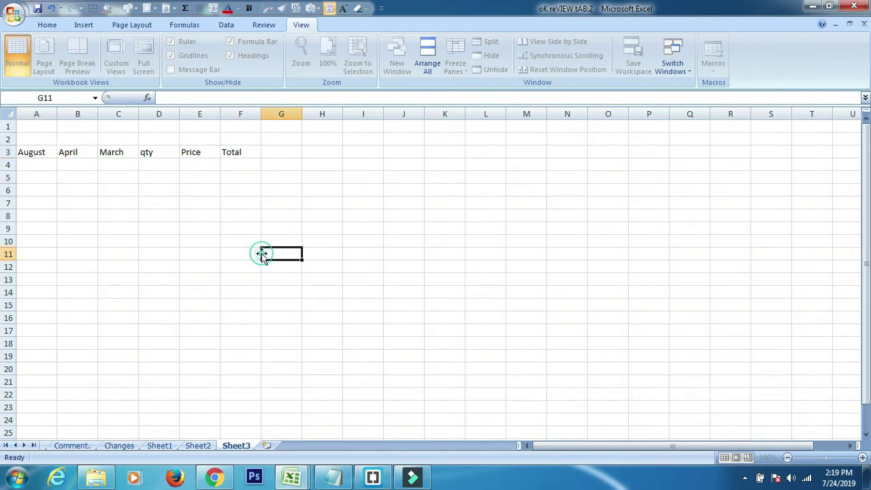
pyautogui.click(75, 113)
pyautogui.rightClick(75, 113)
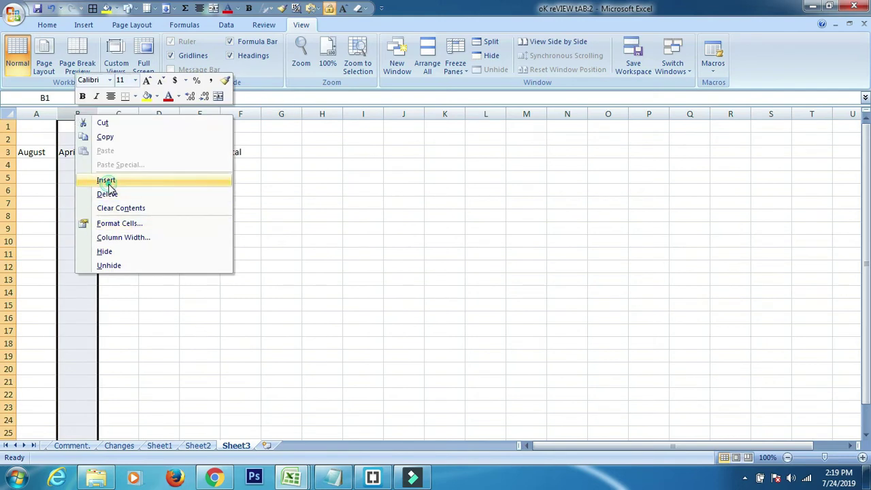
pyautogui.click(104, 183)
pyautogui.click(84, 152)
pyautogui.write('july')
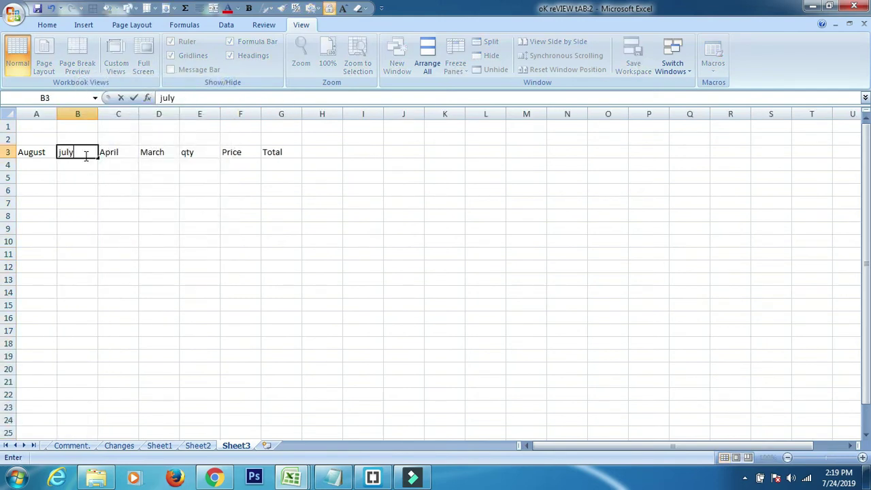
pyautogui.click(153, 315)
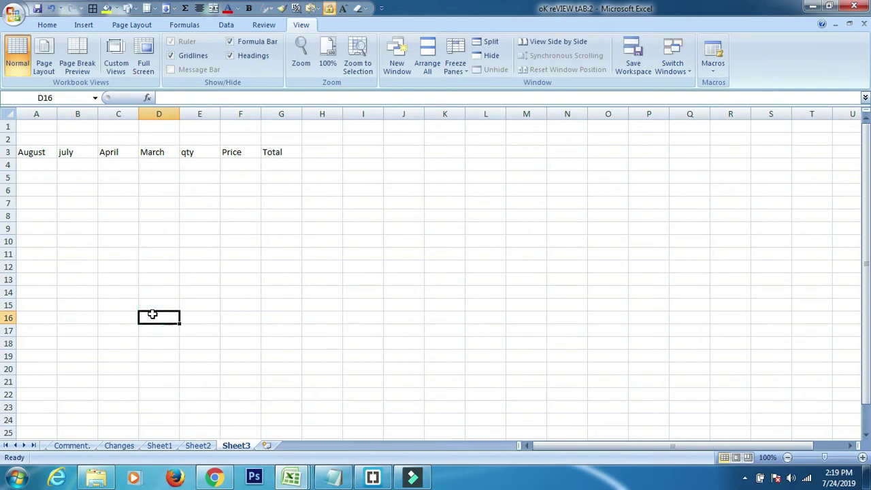
pyautogui.click(32, 163)
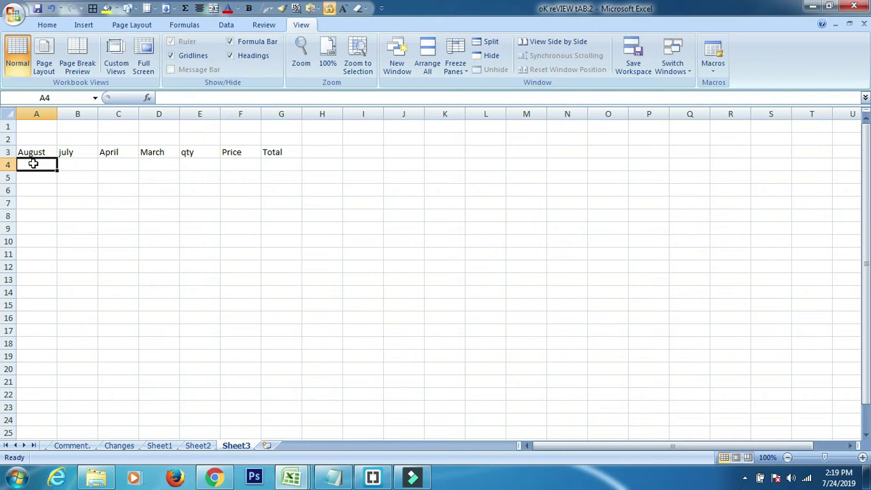
pyautogui.press('Tab')
pyautogui.press('Tab')
pyautogui.press('Tab')
pyautogui.press('Tab')
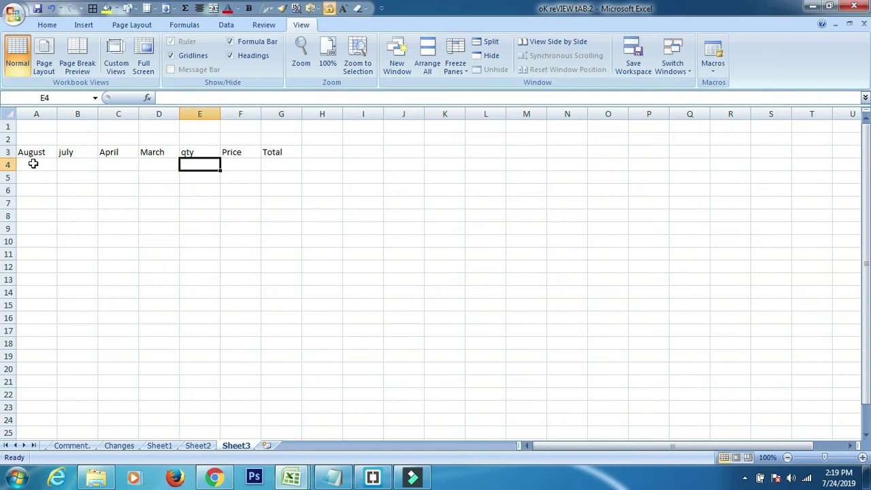
pyautogui.click(26, 166)
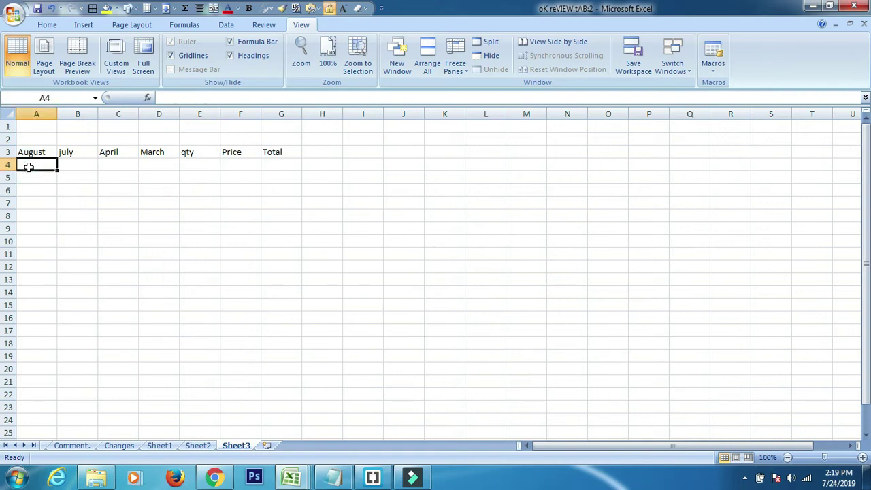
pyautogui.write('54 454 5 45  4 5 4 5  4 5 4 5  4 5 4')
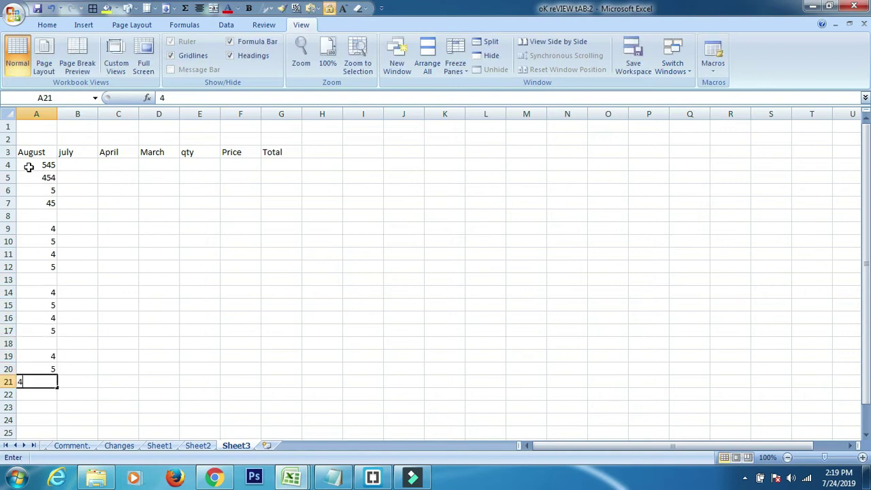
pyautogui.write('  5 4 5 4  5 4')
pyautogui.press('Return')
pyautogui.write('5')
pyautogui.press('Return')
pyautogui.press('Up')
pyautogui.press('Up')
pyautogui.press('Up')
pyautogui.press('Up')
pyautogui.press('Up')
pyautogui.press('Up')
pyautogui.press('Up')
pyautogui.press('Up')
pyautogui.press('Up')
pyautogui.press('Up')
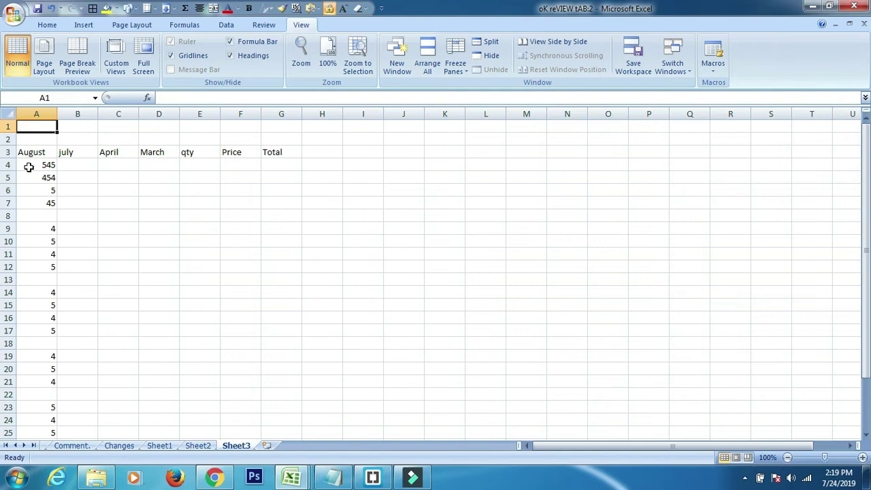
pyautogui.moveTo(36, 166)
pyautogui.mouseDown()
pyautogui.moveTo(22, 456)
pyautogui.moveTo(39, 434)
pyautogui.moveTo(231, 426)
pyautogui.mouseUp()
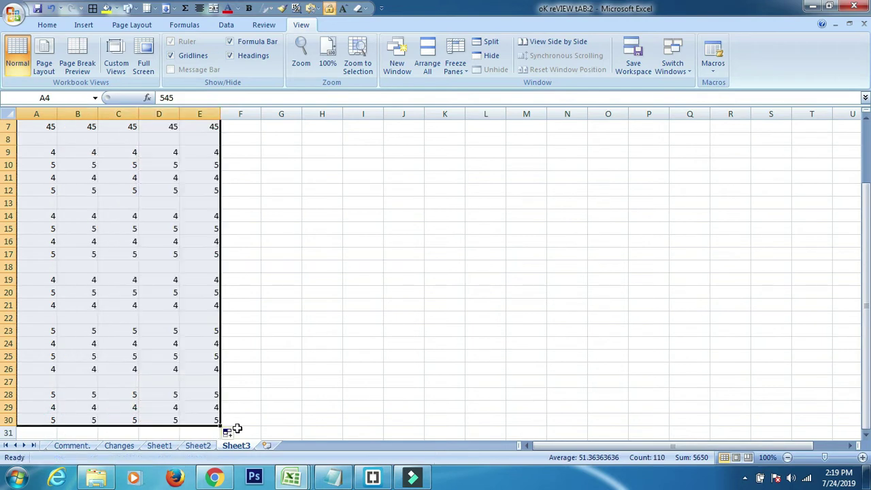
pyautogui.click(222, 338)
pyautogui.click(157, 345)
pyautogui.press('Down')
pyautogui.press('Down')
pyautogui.press('Down')
pyautogui.press('Down')
pyautogui.press('Down')
pyautogui.press('Down')
pyautogui.press('Down')
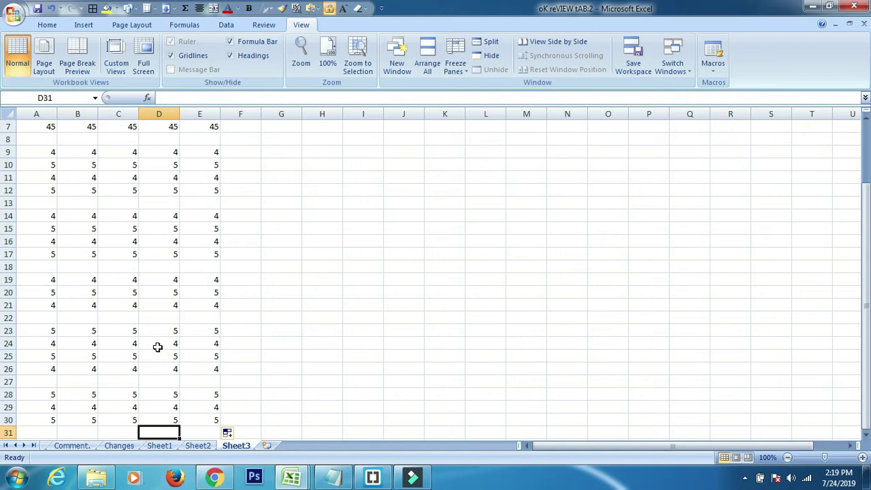
pyautogui.press('Left')
pyautogui.press('Left')
pyautogui.press('Left')
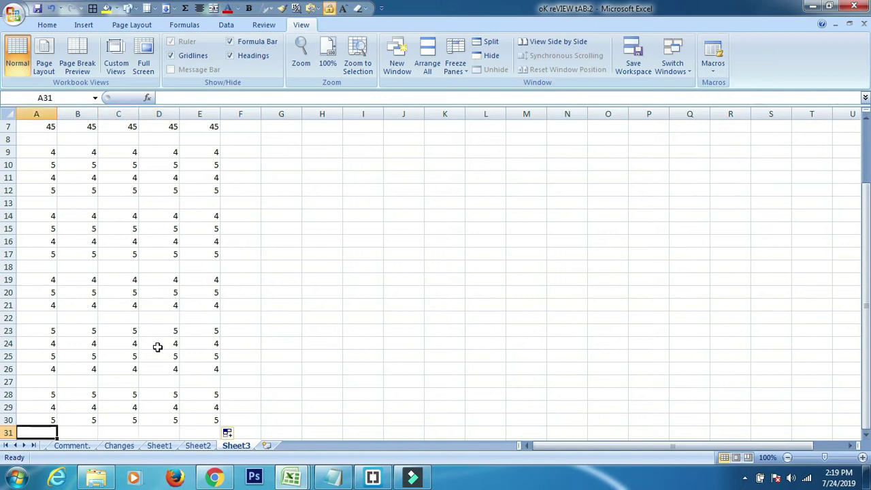
pyautogui.press('Up')
pyautogui.press('Up')
pyautogui.press('Up')
pyautogui.press('Up')
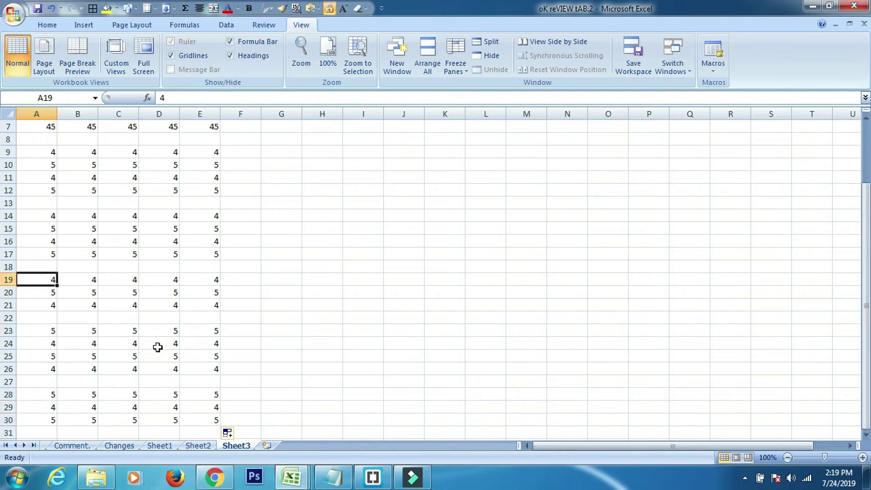
pyautogui.press('Up')
pyautogui.press('Up')
pyautogui.press('Up')
pyautogui.press('Up')
pyautogui.press('Up')
pyautogui.press('Up')
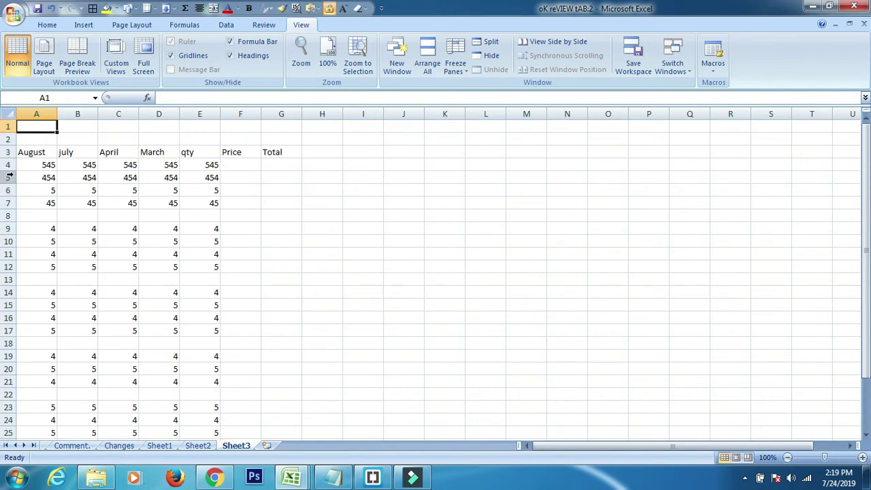
pyautogui.click(9, 165)
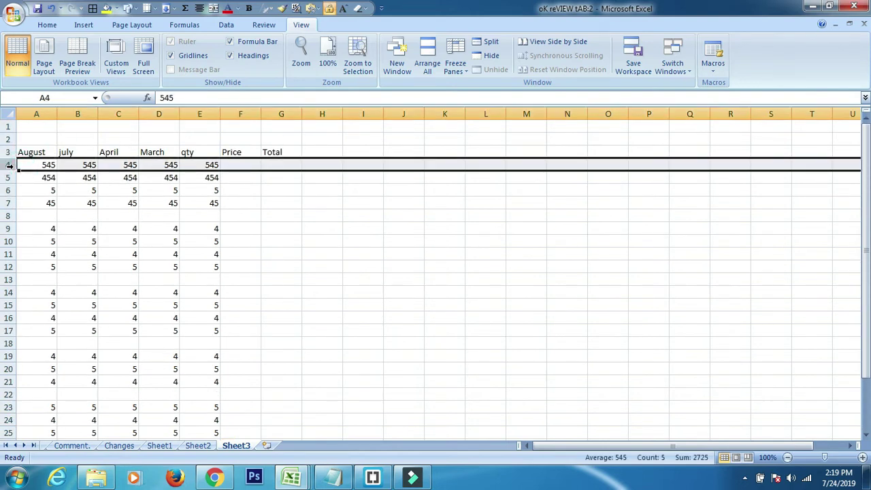
pyautogui.press('Down')
pyautogui.press('Down')
pyautogui.press('Down')
pyautogui.press('Down')
pyautogui.press('Down')
pyautogui.press('Down')
pyautogui.press('Down')
pyautogui.press('Down')
pyautogui.press('Down')
pyautogui.press('Down')
pyautogui.press('Up')
pyautogui.press('Up')
pyautogui.press('Up')
pyautogui.press('Up')
pyautogui.press('Up')
pyautogui.press('Up')
pyautogui.press('Up')
pyautogui.press('Up')
pyautogui.press('Up')
pyautogui.press('Up')
pyautogui.press('Up')
pyautogui.press('Up')
pyautogui.press('Up')
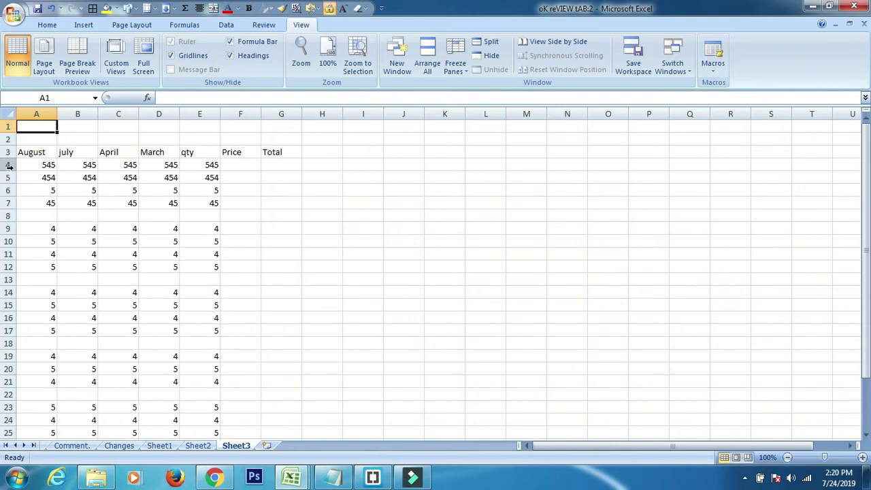
pyautogui.click(8, 167)
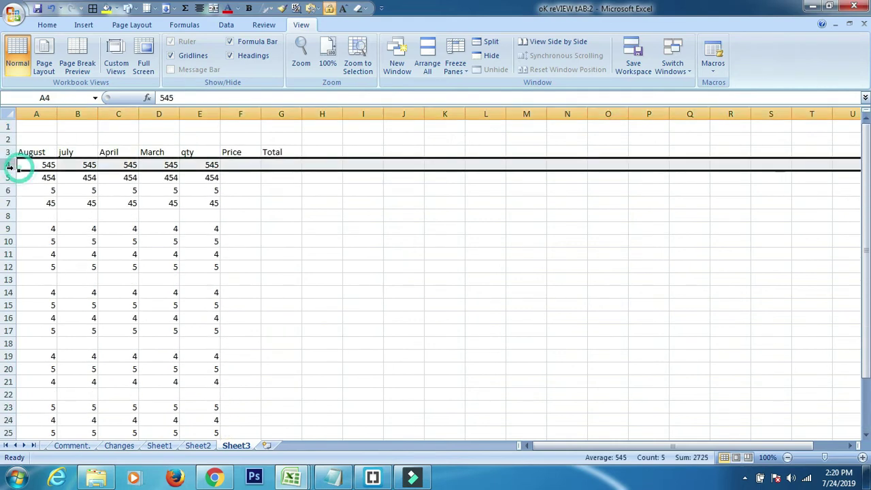
pyautogui.click(463, 71)
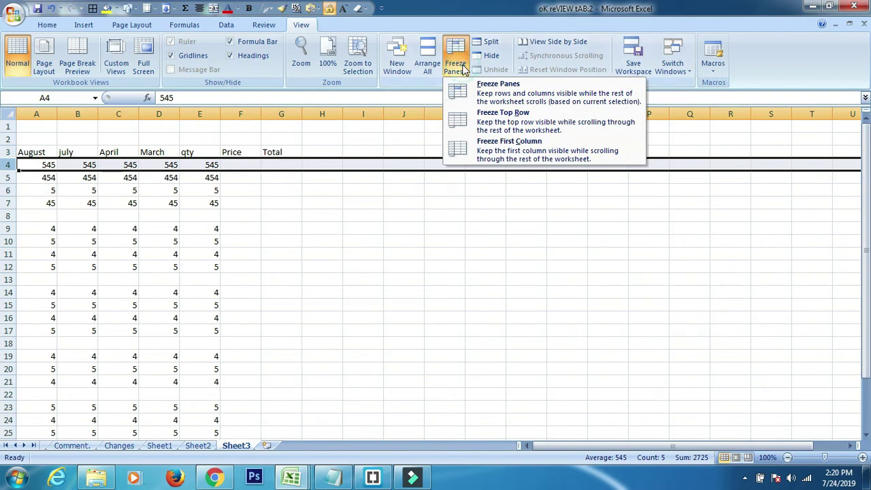
pyautogui.click(483, 98)
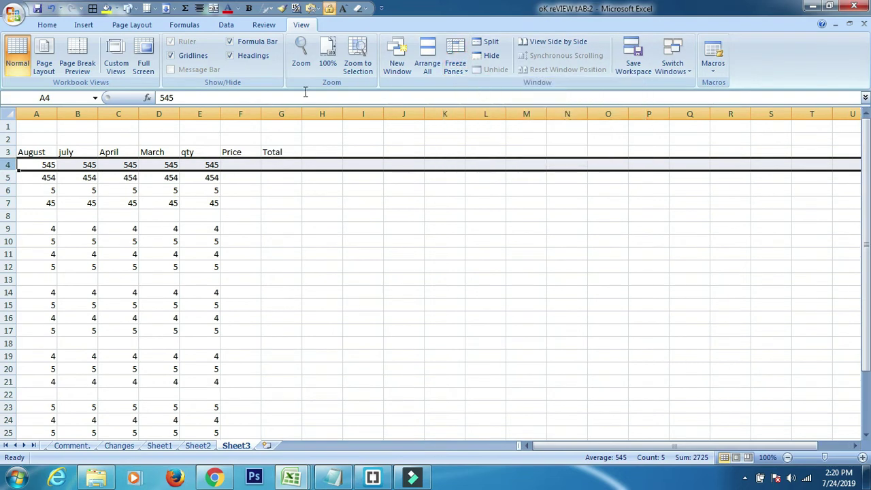
pyautogui.click(36, 187)
pyautogui.press('Down')
pyautogui.press('Down')
pyautogui.press('Down')
pyautogui.press('Down')
pyautogui.press('Down')
pyautogui.press('Down')
pyautogui.press('Down')
pyautogui.press('Down')
pyautogui.press('Down')
pyautogui.press('Down')
pyautogui.press('Down')
pyautogui.press('Down')
pyautogui.press('Down')
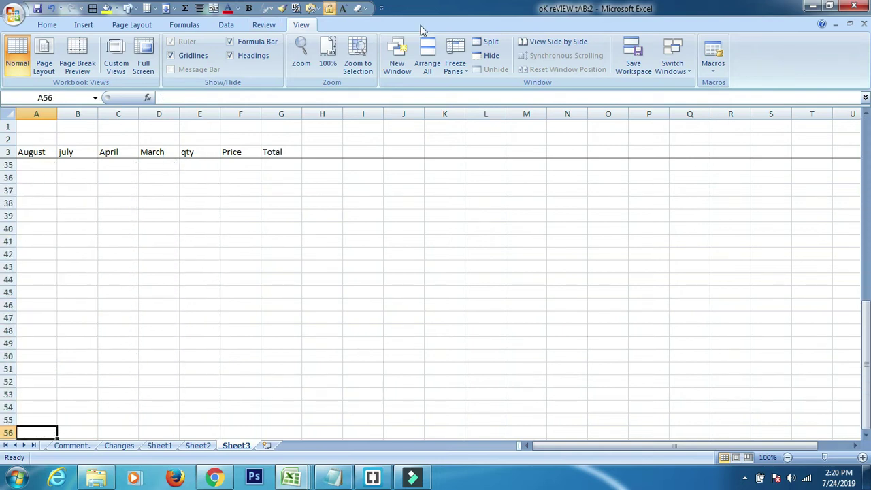
pyautogui.click(456, 60)
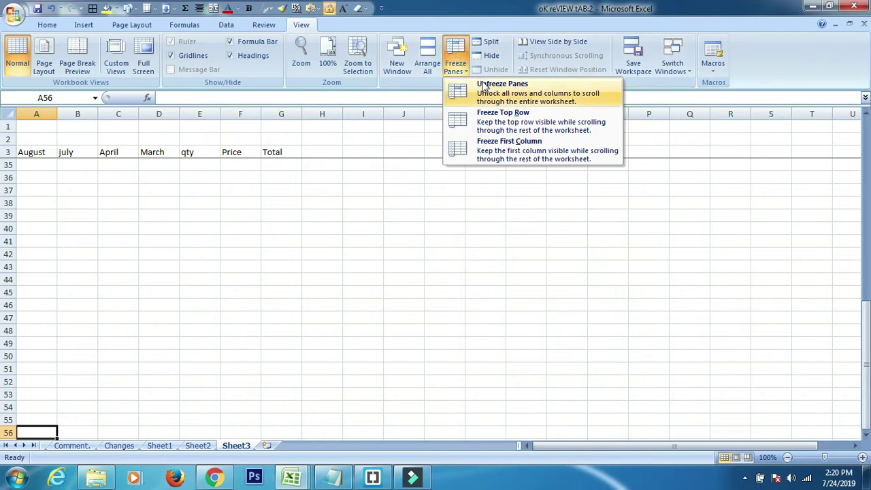
pyautogui.click(483, 85)
pyautogui.click(462, 75)
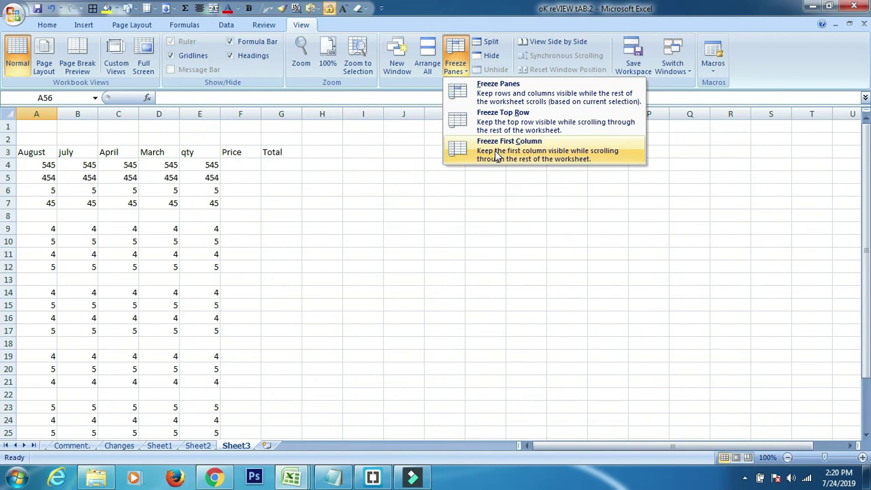
pyautogui.click(386, 165)
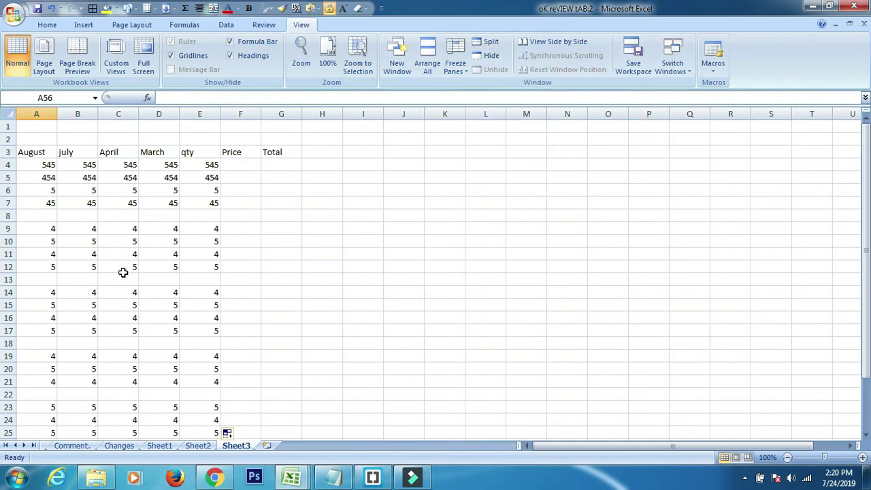
# Step: Split Sheet3 into two panes at row 13 and select a cell in each pane
pyautogui.click(81, 277)
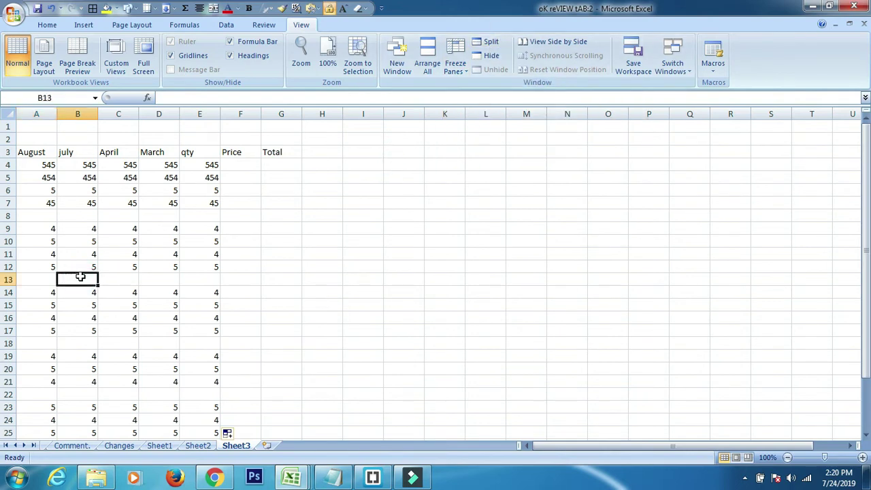
pyautogui.click(8, 280)
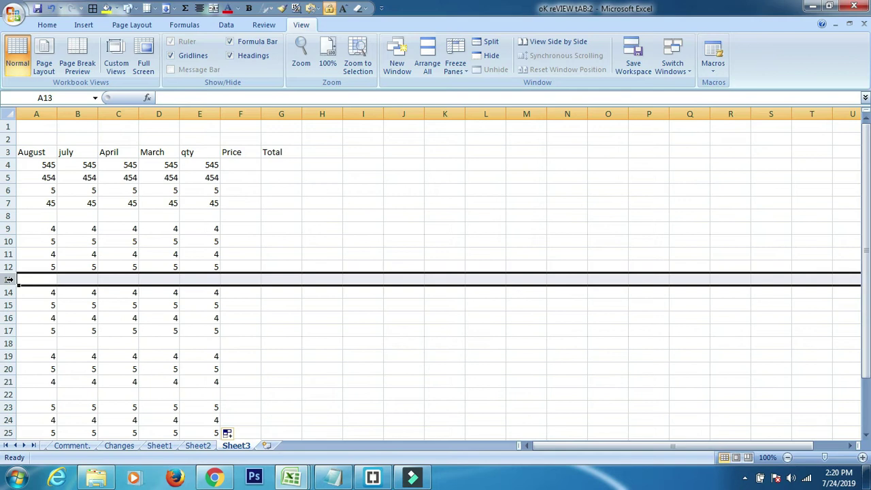
pyautogui.click(489, 43)
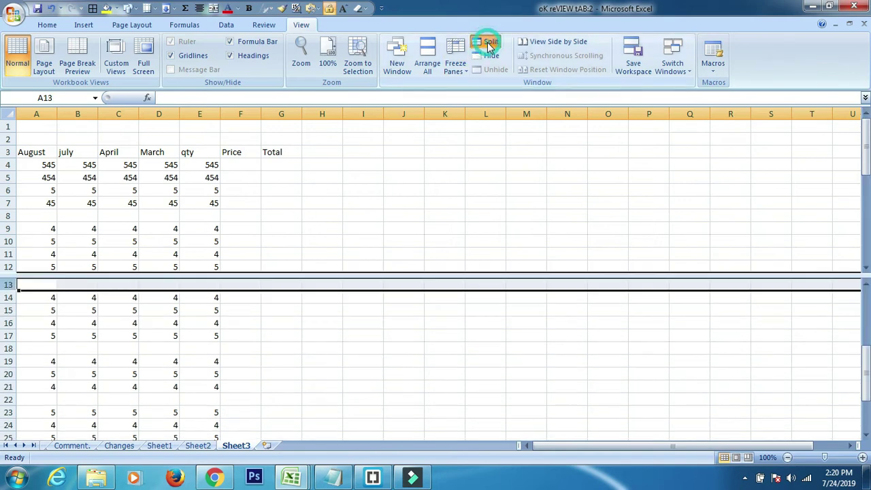
pyautogui.click(138, 254)
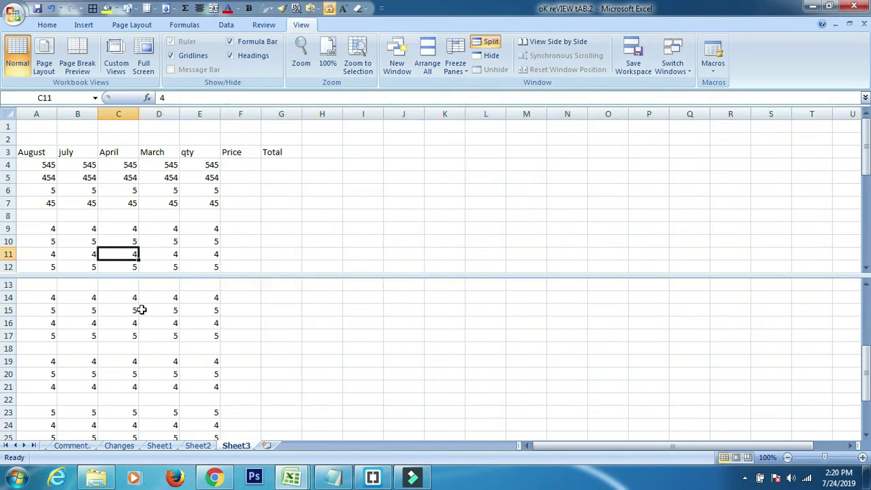
pyautogui.click(111, 317)
# Step: Type sample entries such as fdgfdg, fgdf and gd down column C from C42
pyautogui.press('Down')
pyautogui.press('Down')
pyautogui.press('Down')
pyautogui.press('Down')
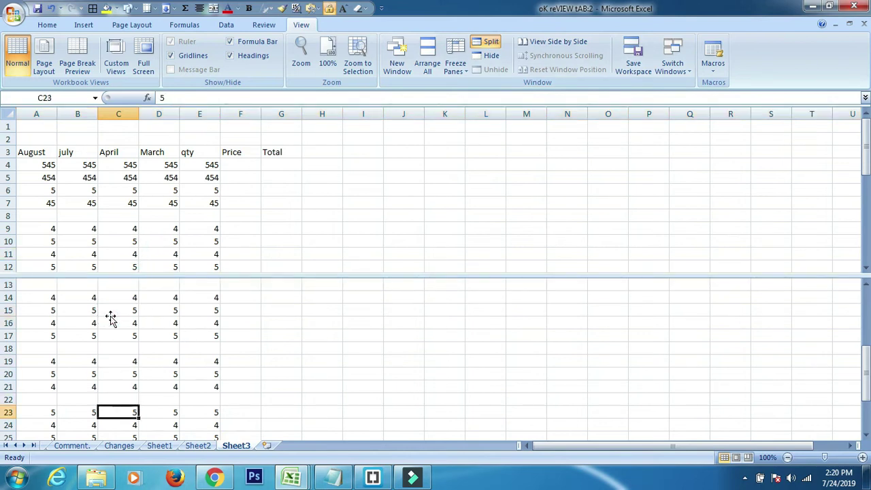
pyautogui.press('Down')
pyautogui.press('Down')
pyautogui.press('Down')
pyautogui.press('Down')
pyautogui.press('Down')
pyautogui.press('Down')
pyautogui.write('fdgfdg')
pyautogui.press('Return')
pyautogui.write('fdgdfg')
pyautogui.press('Return')
pyautogui.write('fdgdfg')
pyautogui.press('Return')
pyautogui.write('fgdf')
pyautogui.press('Return')
pyautogui.write('gd')
pyautogui.press('Return')
pyautogui.write('fgdf')
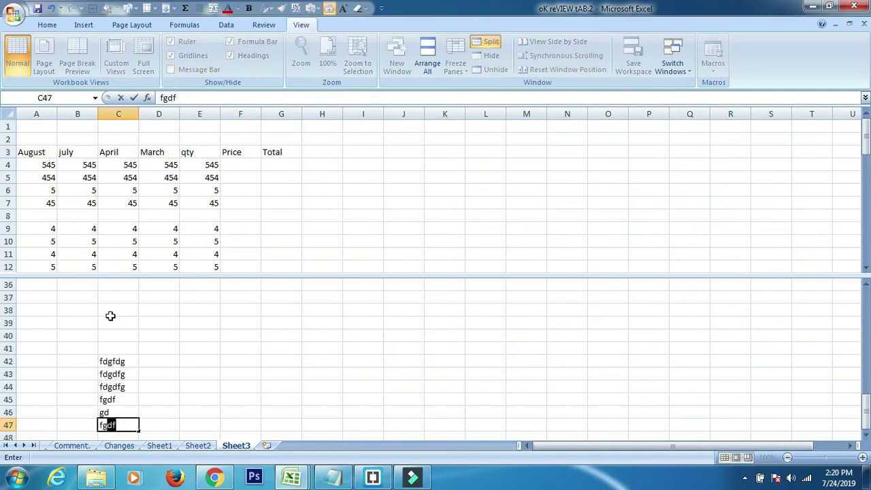
# Step: Scroll the upper pane down on its own until the new entries appear
pyautogui.click(117, 241)
pyautogui.press('Down')
pyautogui.press('Down')
pyautogui.press('Down')
pyautogui.press('Down')
pyautogui.press('Down')
pyautogui.press('Down')
pyautogui.press('Down')
pyautogui.press('Down')
pyautogui.press('Down')
pyautogui.press('Down')
pyautogui.press('Down')
pyautogui.press('Down')
pyautogui.press('Down')
pyautogui.press('Down')
pyautogui.press('Down')
pyautogui.press('Down')
pyautogui.press('Down')
pyautogui.press('Down')
pyautogui.press('Down')
pyautogui.press('Down')
pyautogui.press('Down')
pyautogui.press('Down')
pyautogui.press('Down')
pyautogui.press('Down')
pyautogui.press('Down')
pyautogui.press('Down')
pyautogui.press('Down')
pyautogui.press('Down')
pyautogui.press('Down')
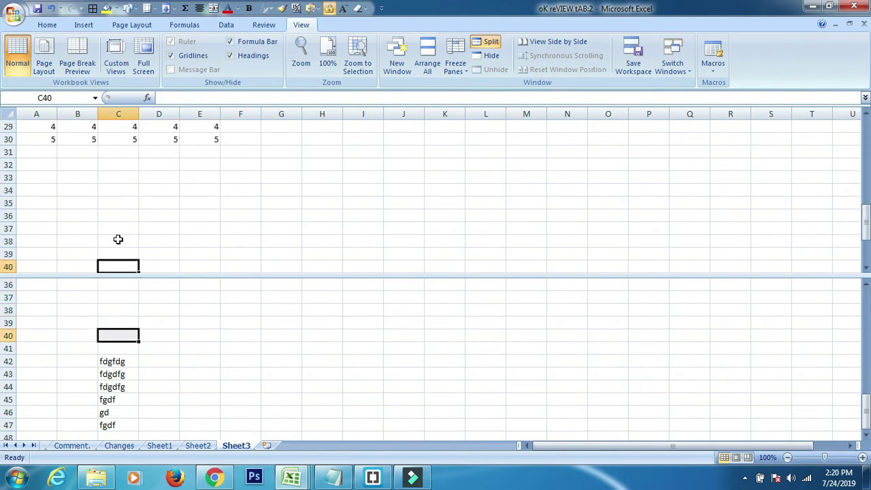
pyautogui.press('Down')
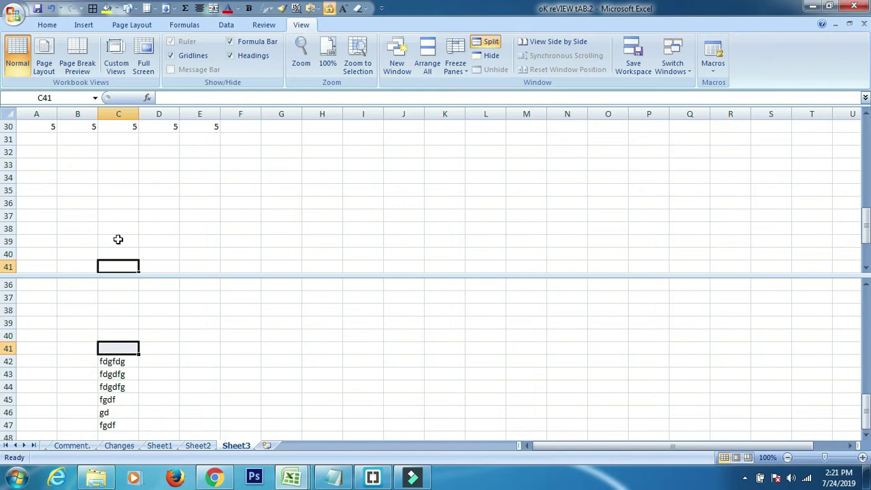
pyautogui.press('Down')
pyautogui.press('Down')
pyautogui.press('Down')
pyautogui.press('Down')
pyautogui.press('Down')
pyautogui.press('Down')
pyautogui.press('Down')
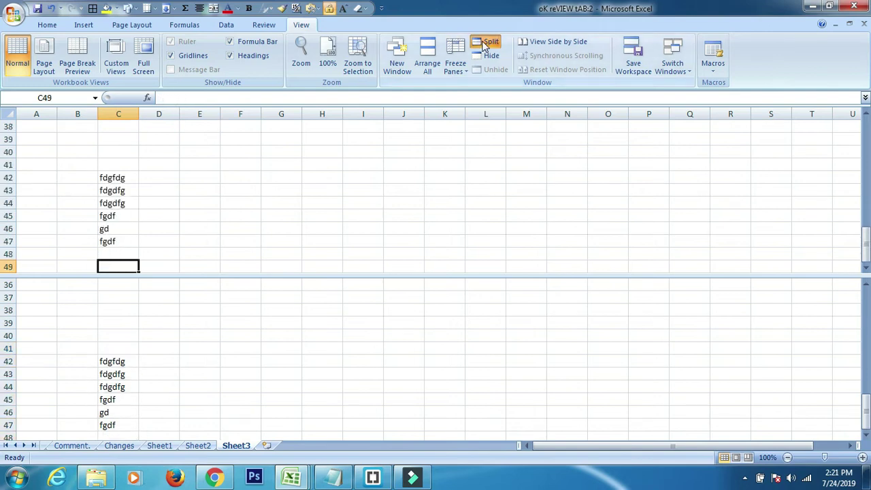
# Step: Toggle the split off and on, ending with four panes around C46
pyautogui.click(485, 44)
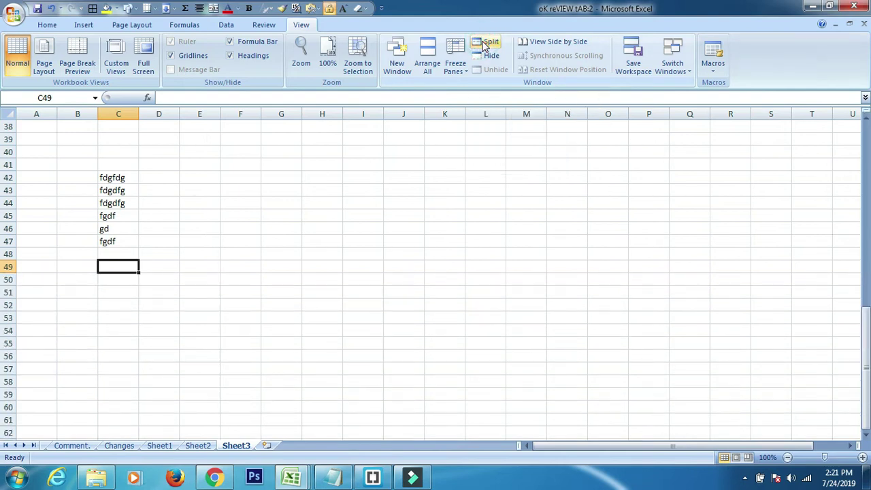
pyautogui.click(485, 44)
pyautogui.click(485, 44)
pyautogui.click(485, 44)
pyautogui.click(138, 231)
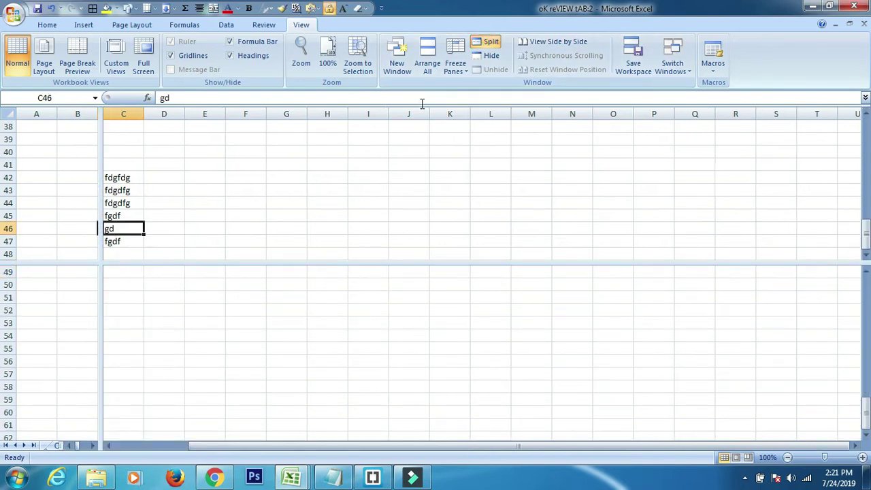
# Step: Hide the workbook window, then unhide oK reVIEW tAB:2
pyautogui.click(490, 57)
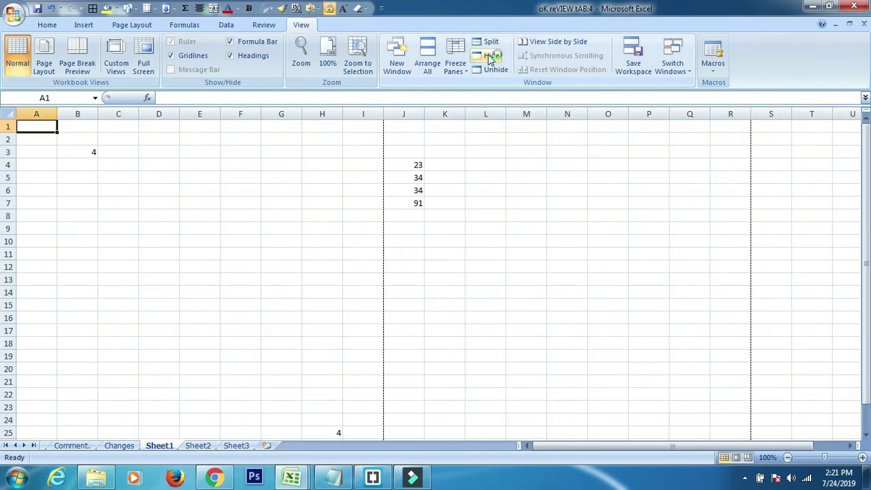
pyautogui.click(495, 72)
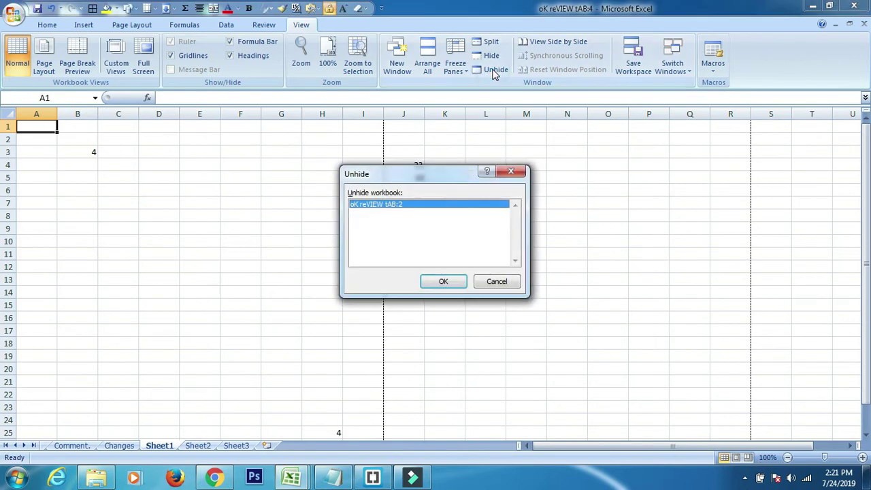
pyautogui.click(443, 281)
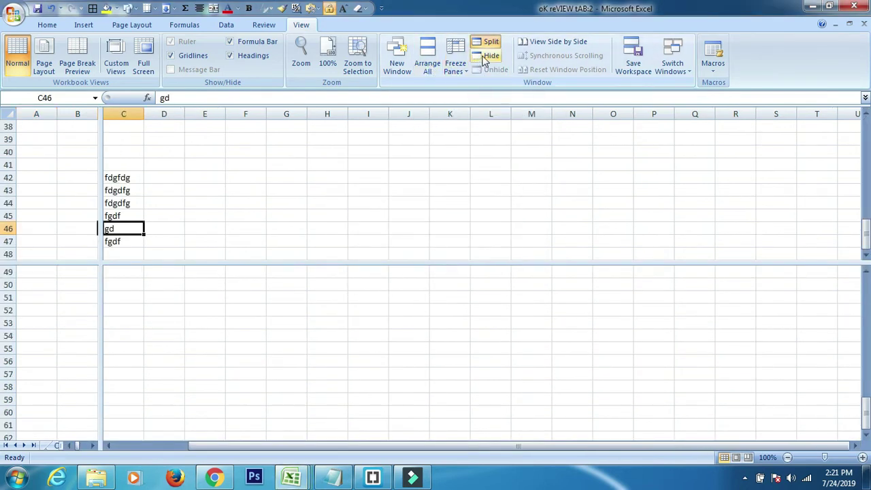
pyautogui.click(402, 181)
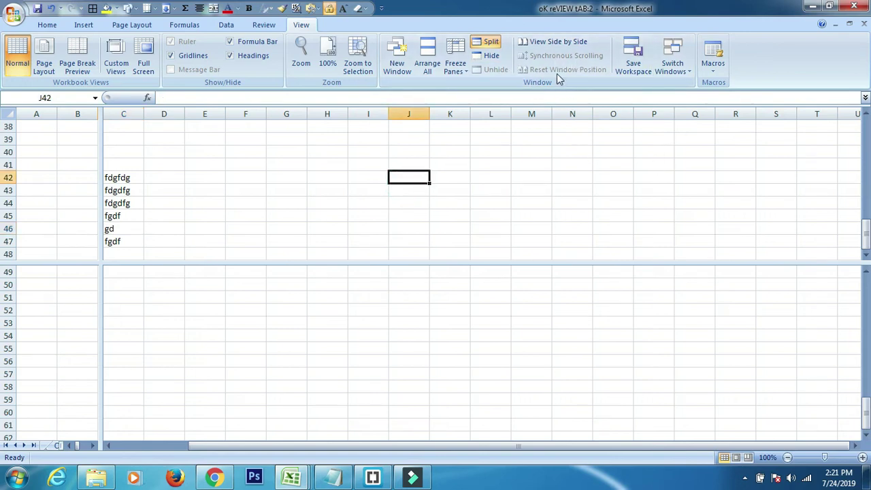
# Step: Compare oK reVIEW tAB:2 side by side with the selft intro workbook
pyautogui.click(550, 42)
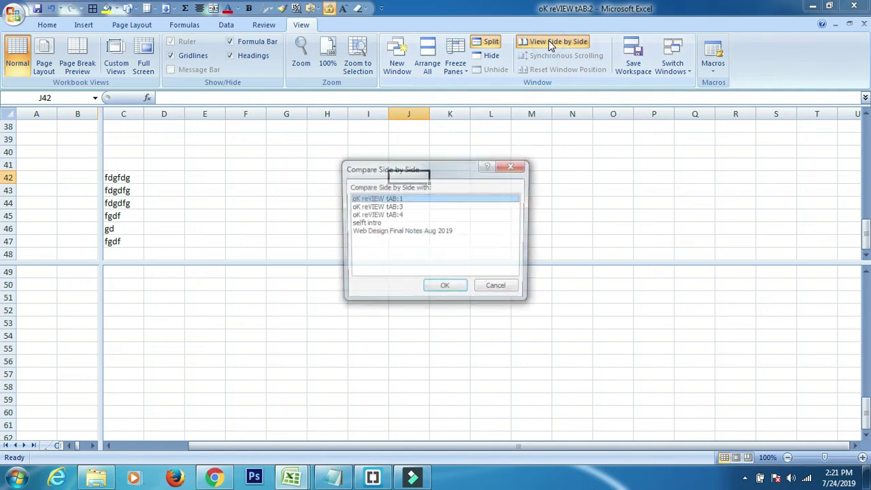
pyautogui.click(372, 207)
pyautogui.click(384, 225)
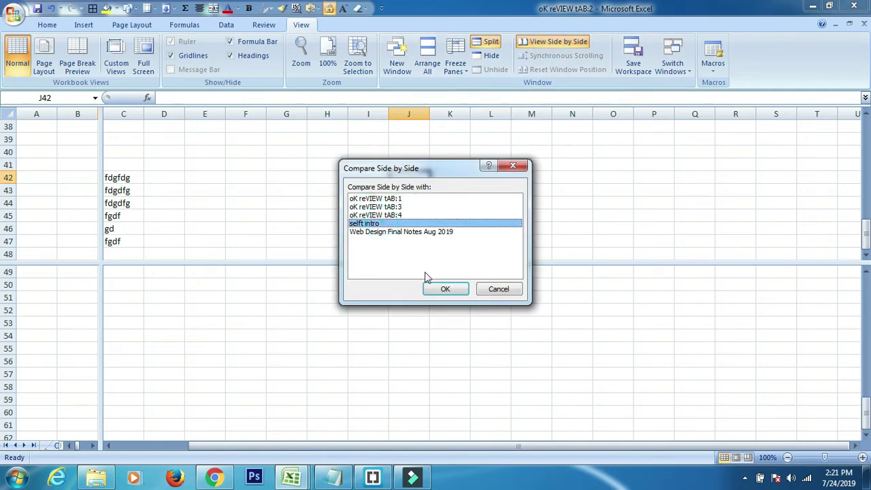
pyautogui.click(440, 288)
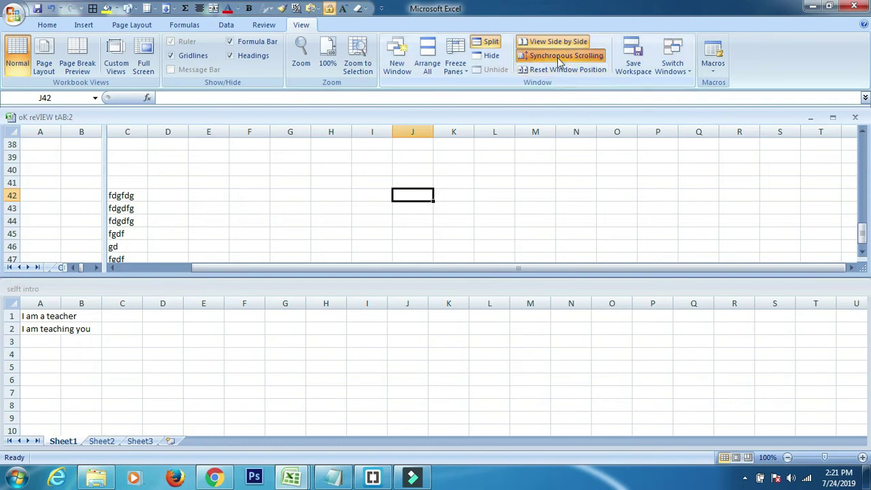
# Step: Scroll the selft intro and oK reVIEW tAB:2 windows each on their own
pyautogui.moveTo(862, 231)
pyautogui.mouseDown()
pyautogui.moveTo(858, 163)
pyautogui.moveTo(858, 207)
pyautogui.mouseUp()
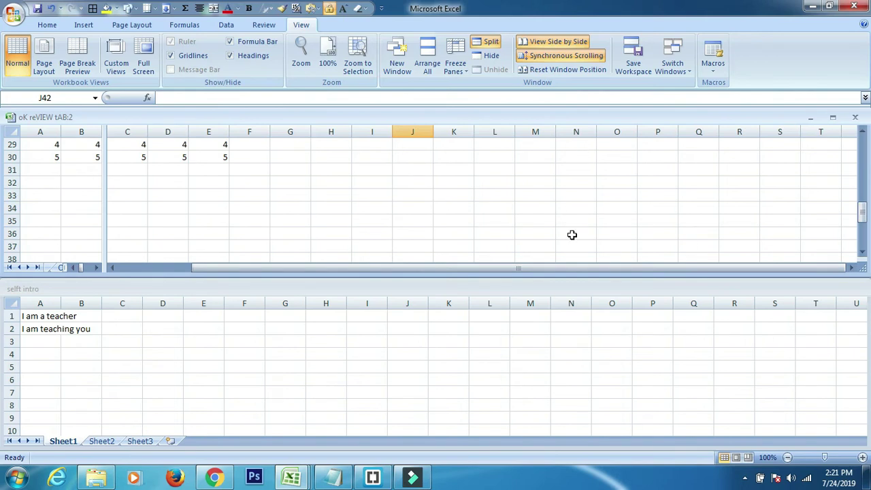
pyautogui.click(557, 362)
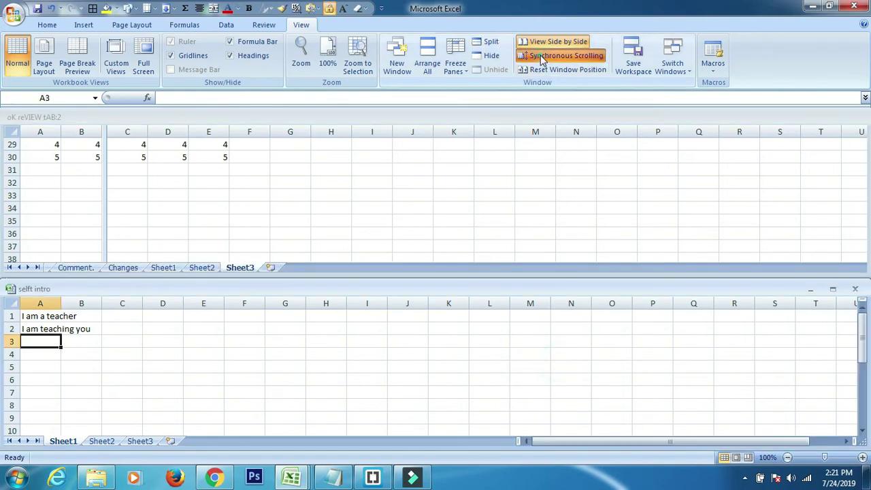
pyautogui.moveTo(862, 330)
pyautogui.mouseDown()
pyautogui.moveTo(859, 347)
pyautogui.moveTo(862, 310)
pyautogui.moveTo(862, 406)
pyautogui.mouseUp()
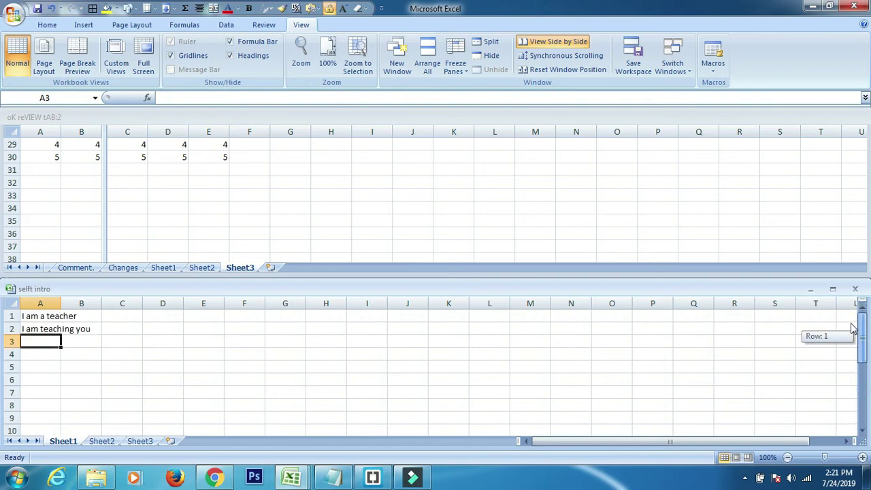
pyautogui.moveTo(862, 361); pyautogui.dragTo(862, 350)
pyautogui.click(755, 253)
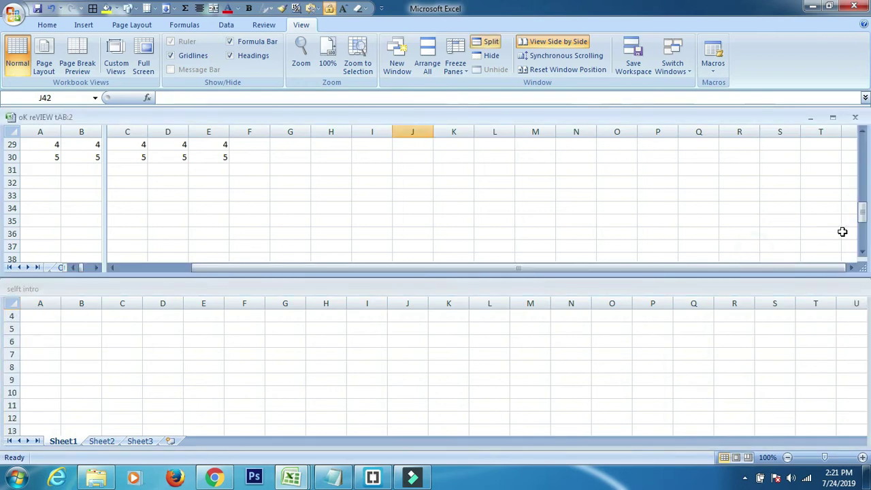
pyautogui.moveTo(862, 218); pyautogui.dragTo(862, 173)
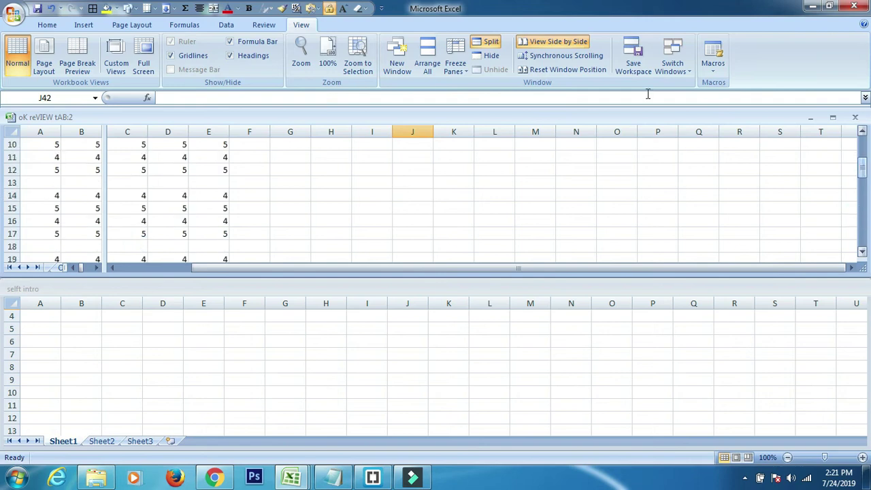
# Step: Turn Synchronous Scrolling on, off and back on while scrolling both windows
pyautogui.click(560, 55)
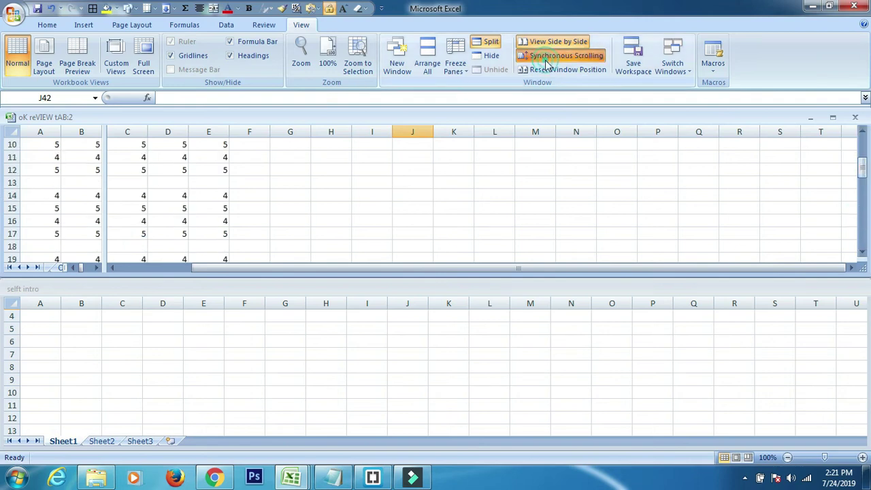
pyautogui.click(853, 351)
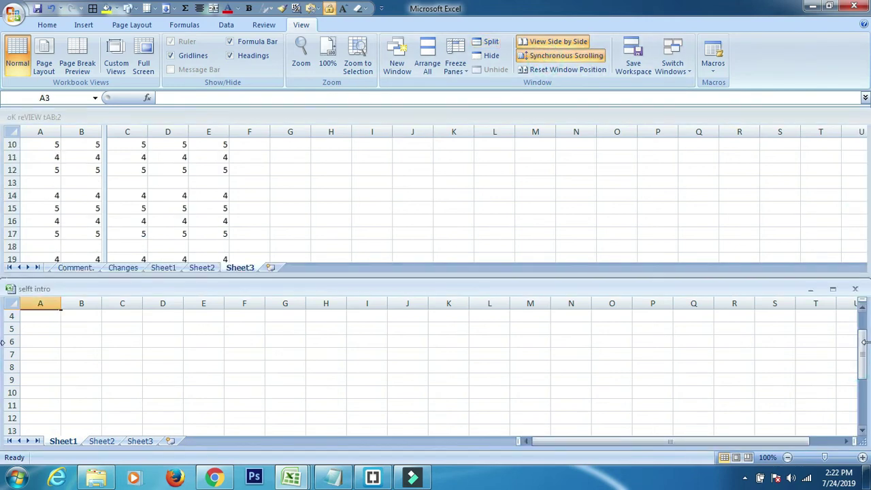
pyautogui.moveTo(854, 351)
pyautogui.mouseDown()
pyautogui.moveTo(845, 373)
pyautogui.moveTo(862, 459)
pyautogui.moveTo(842, 294)
pyautogui.moveTo(850, 407)
pyautogui.moveTo(831, 318)
pyautogui.moveTo(844, 408)
pyautogui.moveTo(832, 352)
pyautogui.moveTo(849, 418)
pyautogui.moveTo(821, 300)
pyautogui.mouseUp()
pyautogui.click(562, 56)
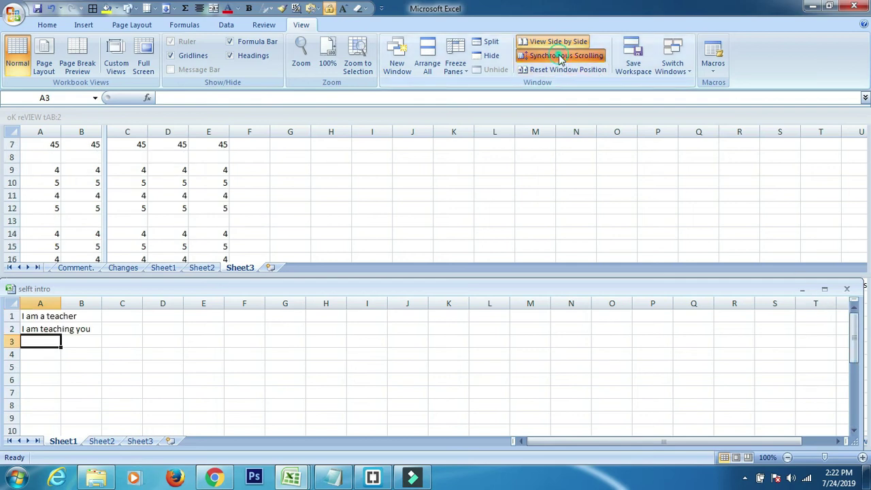
pyautogui.moveTo(854, 337)
pyautogui.mouseDown()
pyautogui.moveTo(853, 381)
pyautogui.moveTo(827, 227)
pyautogui.mouseUp()
pyautogui.click(545, 58)
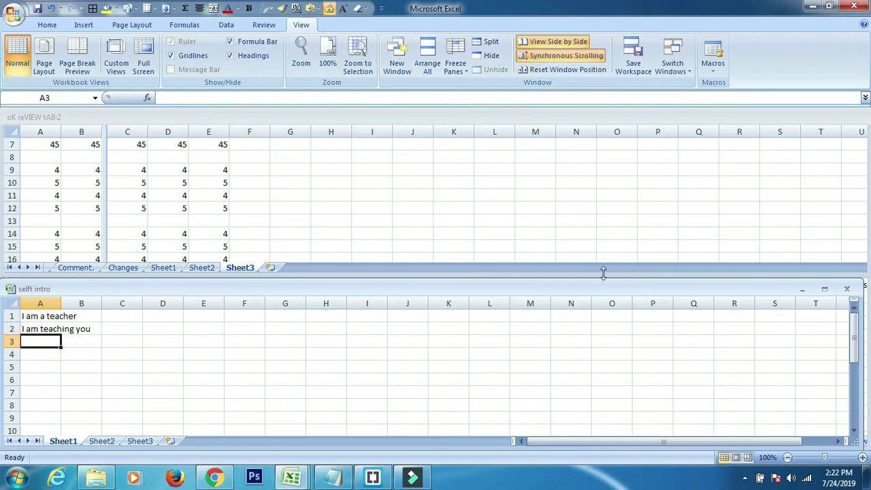
# Step: Drag and resize the compared windows, then use Reset Window Position to re-tile them into equal halves
pyautogui.click(614, 291)
pyautogui.moveTo(614, 291); pyautogui.dragTo(377, 187)
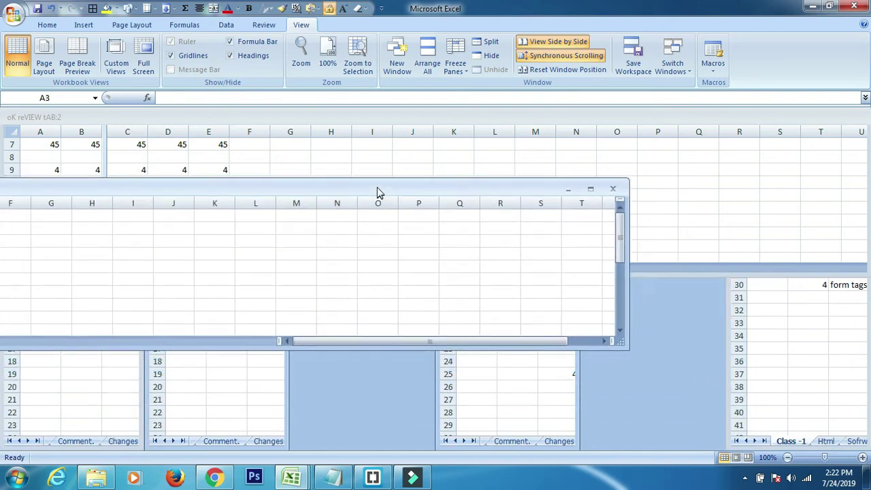
pyautogui.click(548, 71)
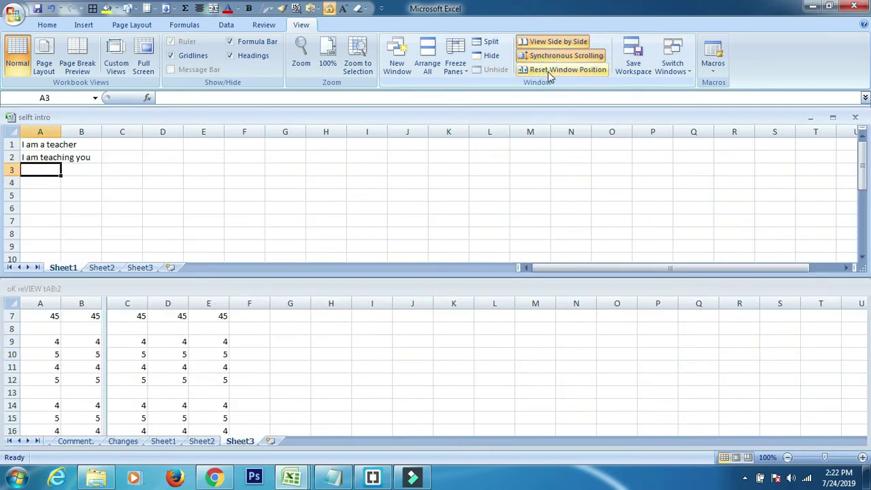
pyautogui.moveTo(483, 276); pyautogui.dragTo(335, 206)
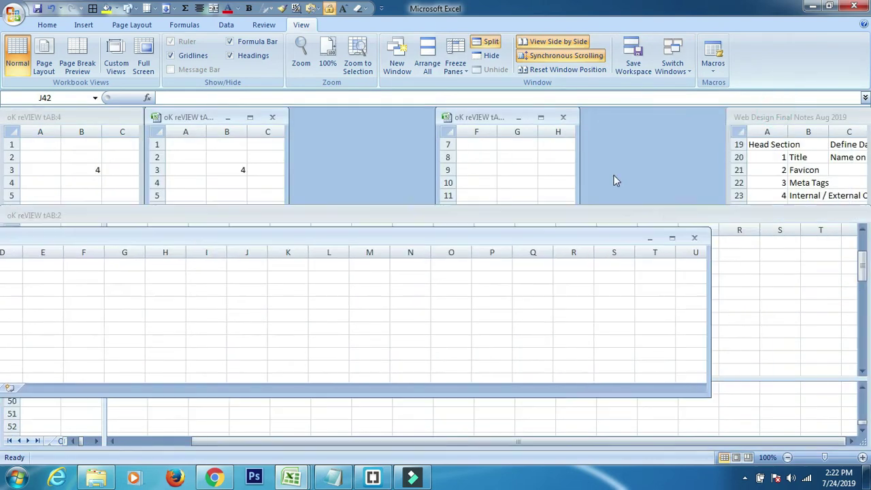
pyautogui.click(563, 71)
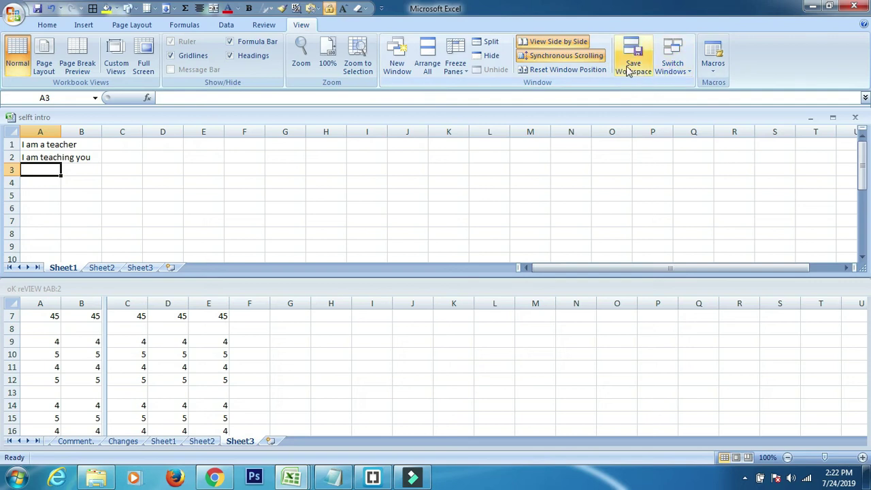
# Step: Switch to oK reVIEW tAB:2, then oK reVIEW tAB:3, then back to selft intro
pyautogui.click(673, 62)
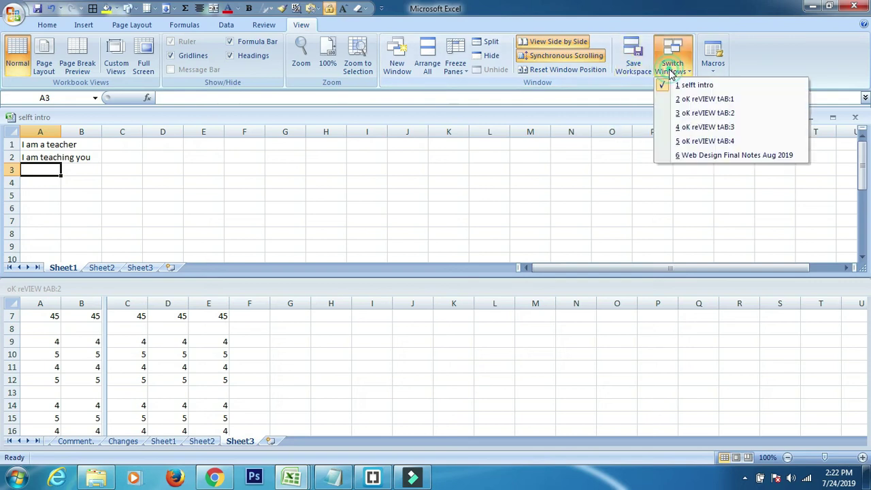
pyautogui.click(688, 113)
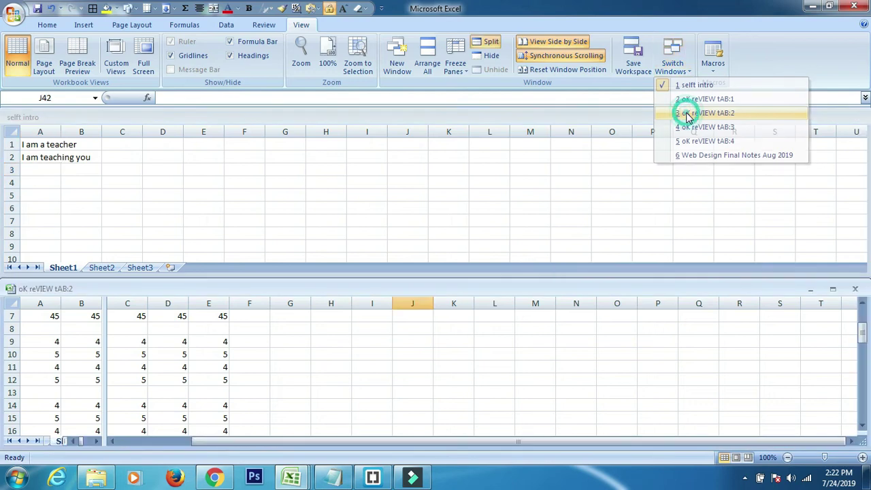
pyautogui.click(673, 62)
pyautogui.click(691, 133)
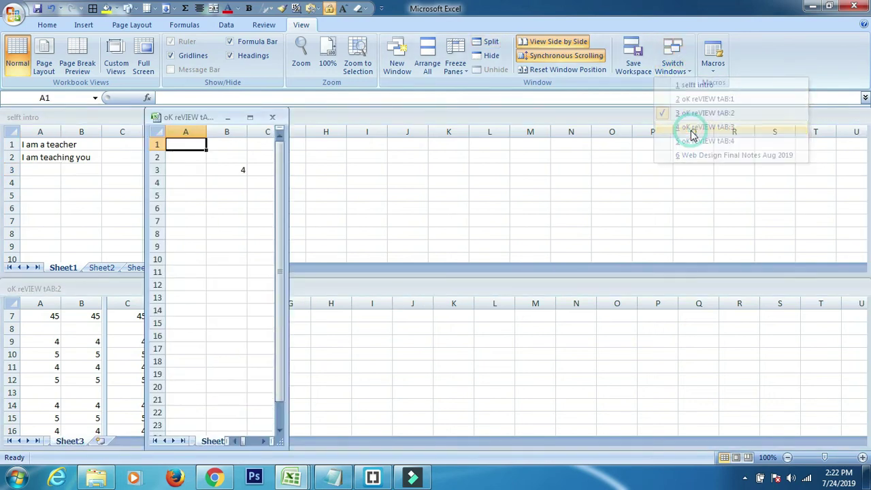
pyautogui.click(622, 177)
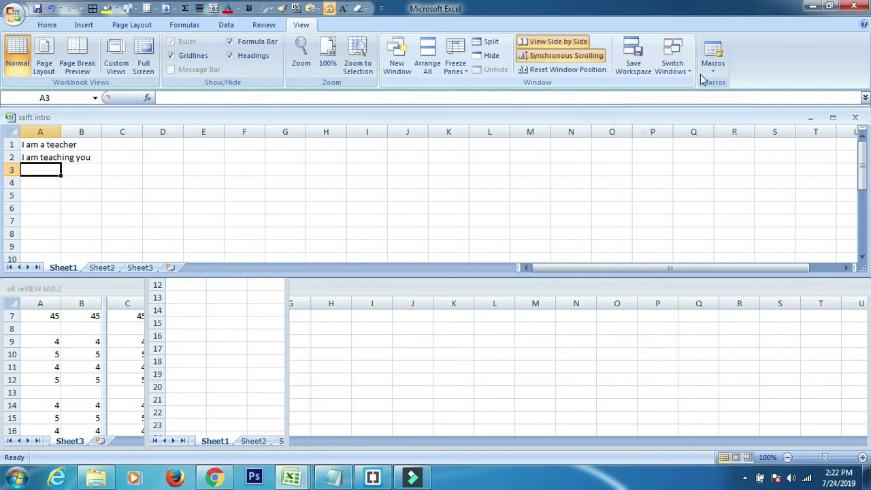
# Step: Select cells F3 and A1 in selft intro to view their text
pyautogui.click(254, 173)
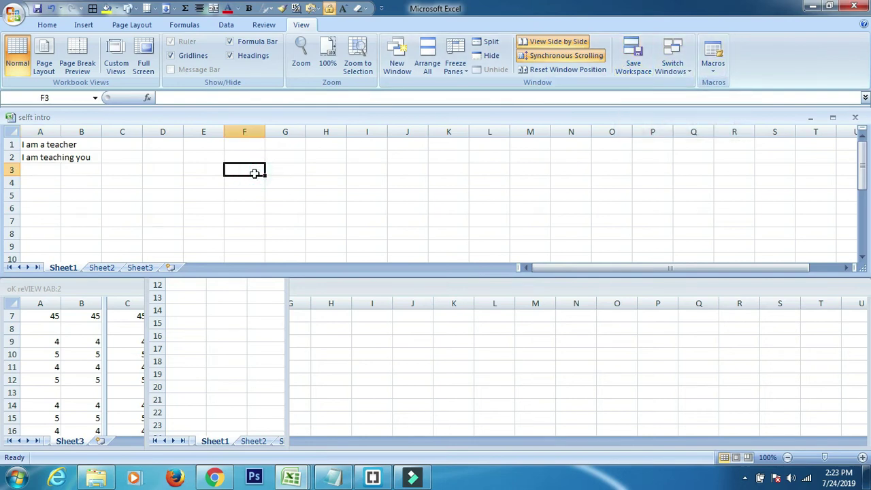
pyautogui.click(38, 144)
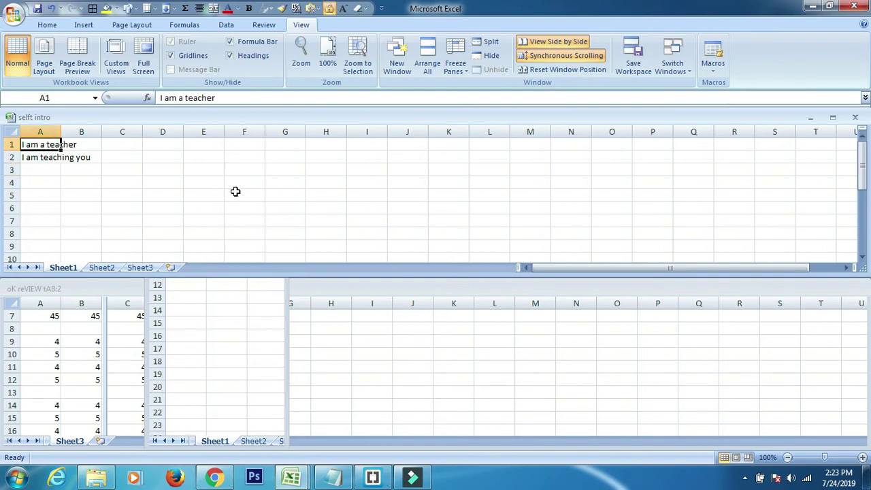
pyautogui.click(235, 166)
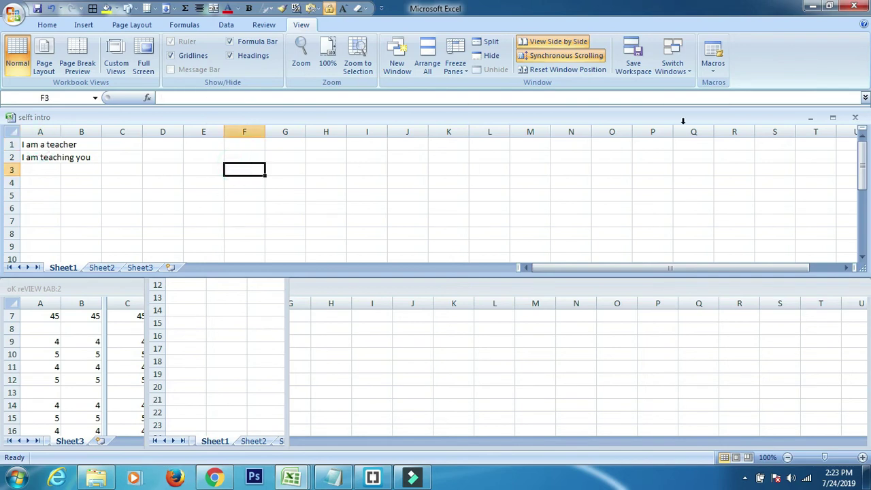
# Step: Maximize the oK reVIEW tAB:2 window and remove its split panes
pyautogui.click(676, 350)
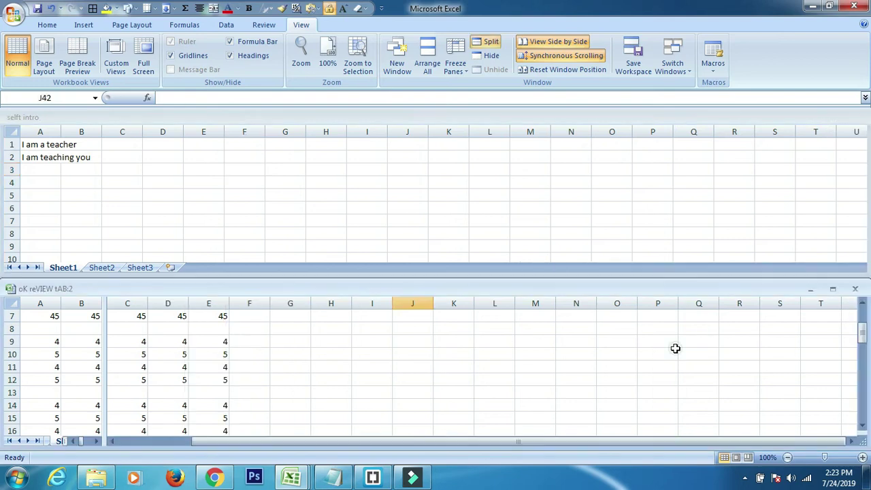
pyautogui.doubleClick(700, 289)
pyautogui.click(698, 286)
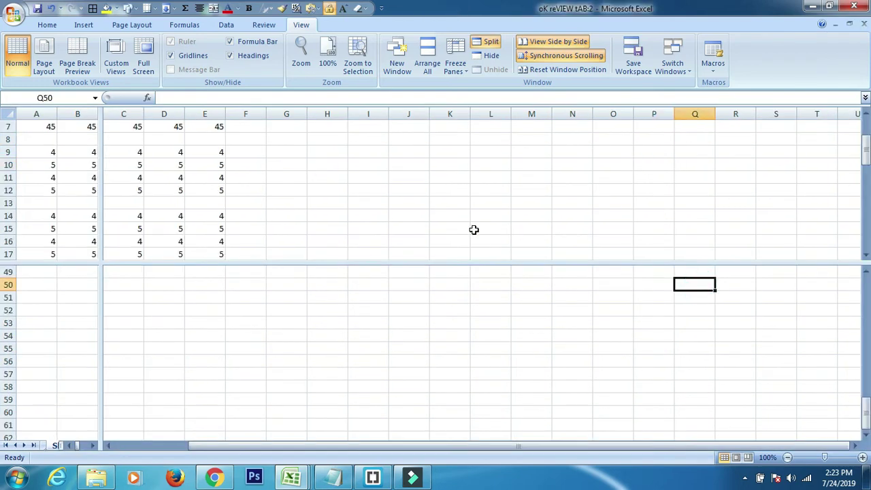
pyautogui.click(488, 41)
# Step: Enter 56 in J13 and J14 and AutoSum them into J15 (112)
pyautogui.click(402, 199)
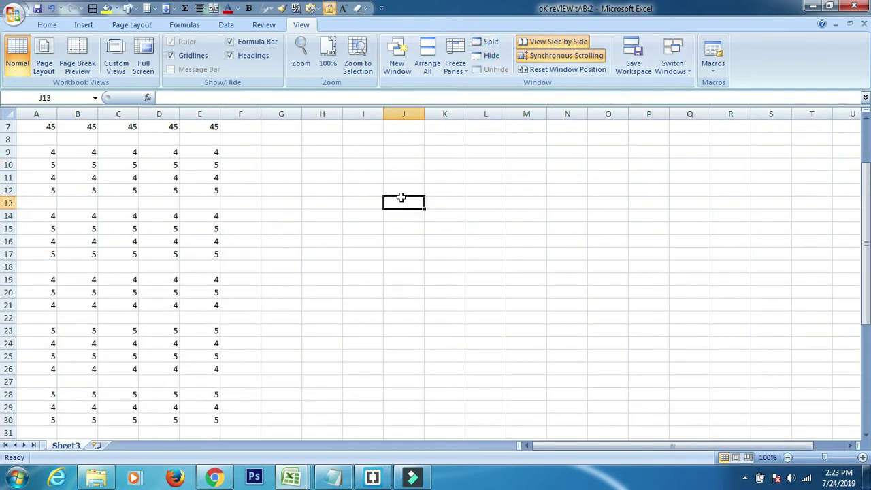
pyautogui.write('56')
pyautogui.press('Return')
pyautogui.write('56')
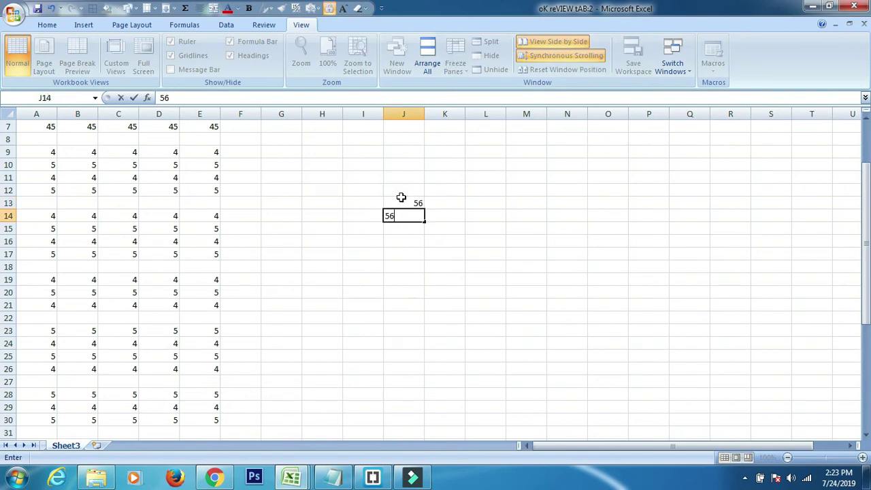
pyautogui.press('Return')
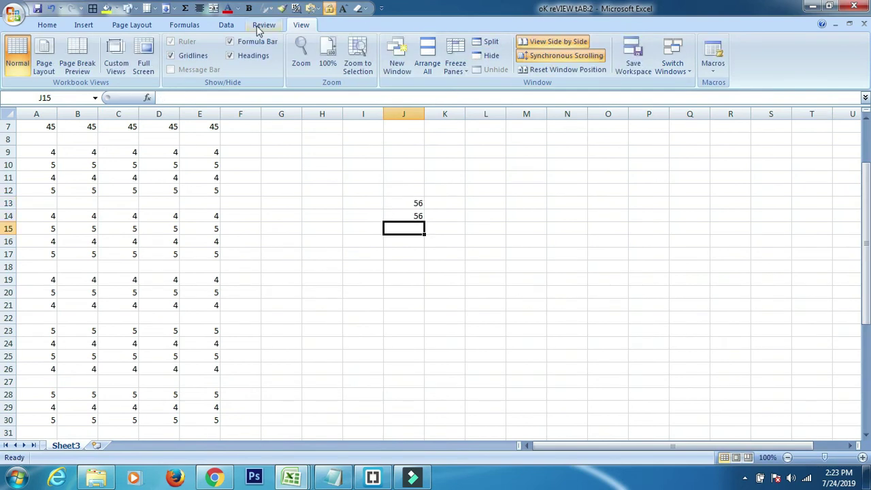
pyautogui.click(184, 10)
pyautogui.press('Return')
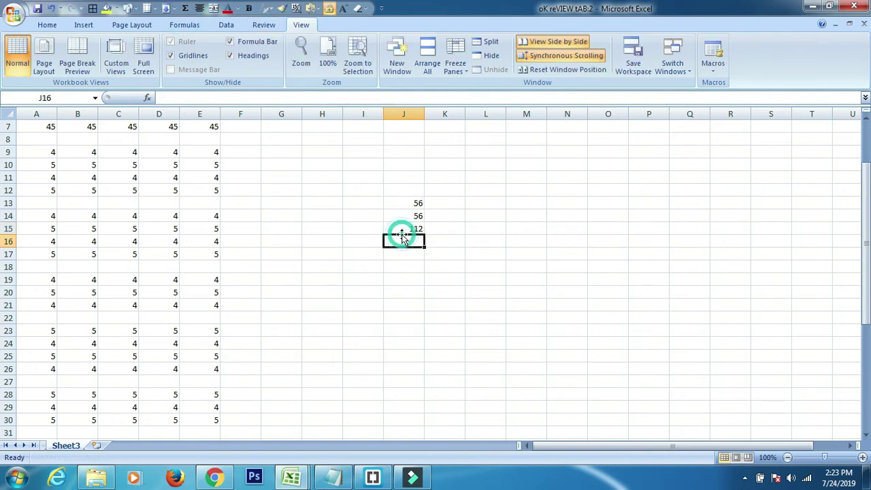
pyautogui.click(402, 228)
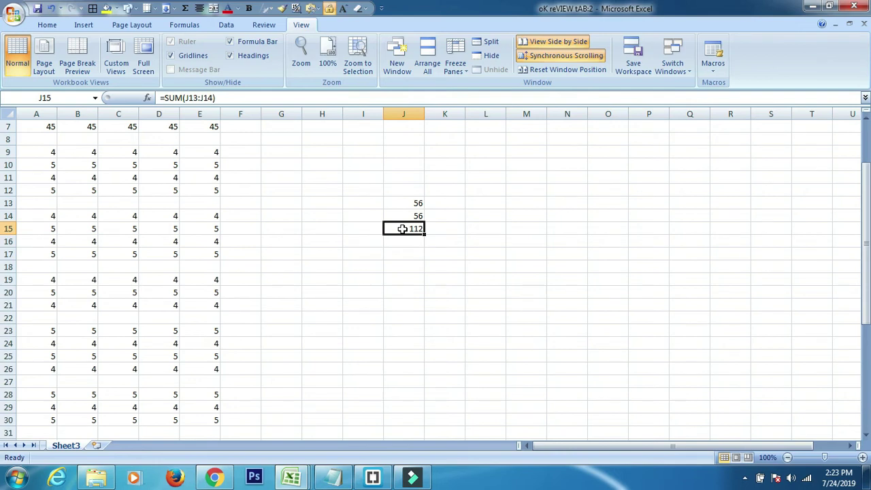
pyautogui.click(207, 202)
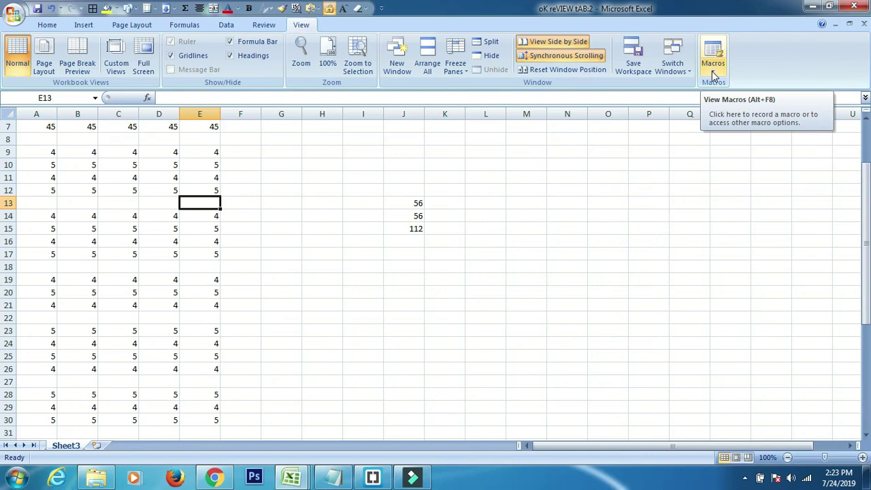
# Step: Open Record Macro and name the new macro sum
pyautogui.click(714, 75)
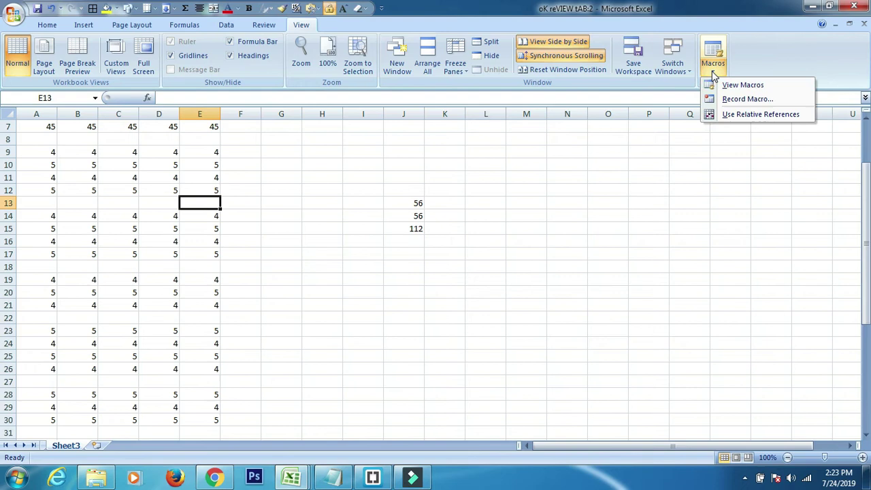
pyautogui.click(731, 101)
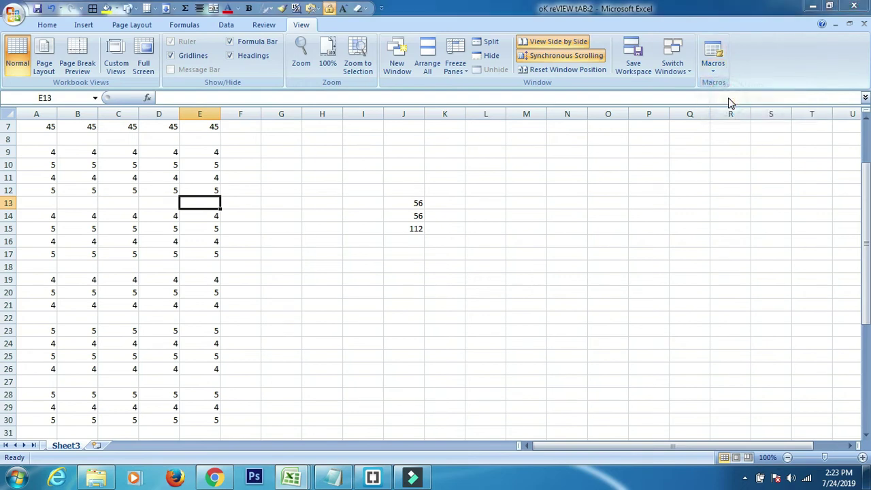
pyautogui.moveTo(419, 143); pyautogui.dragTo(634, 159)
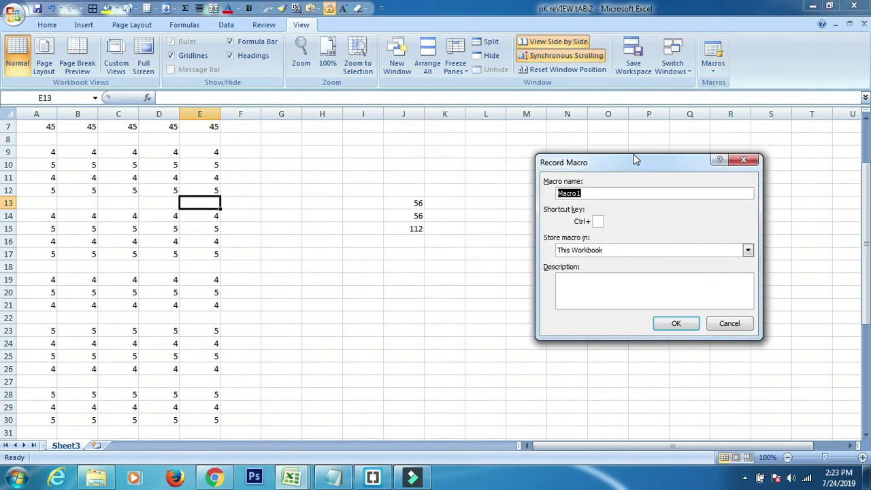
pyautogui.write('sum')
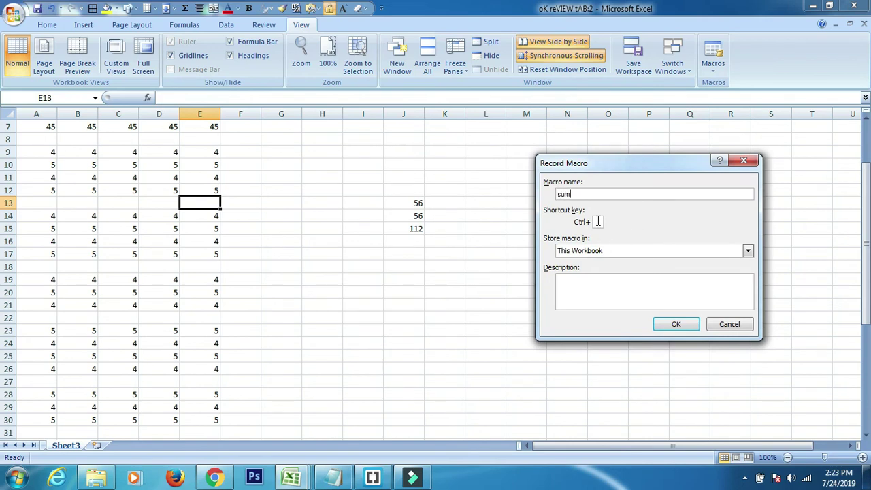
# Step: Give it shortcut Ctrl+Shift+P, store it in This Workbook, add description 'calculation', and start recording
pyautogui.click(598, 221)
pyautogui.write('H')
pyautogui.press('BackSpace')
pyautogui.write('P')
pyautogui.click(629, 253)
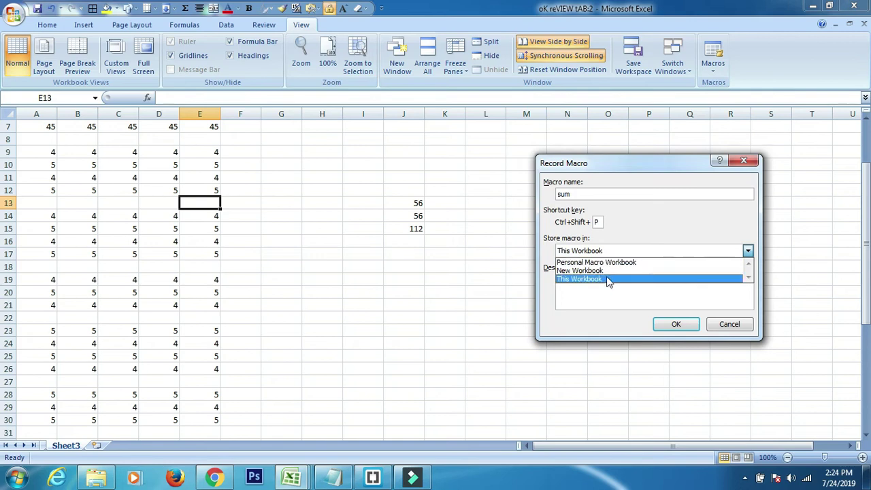
pyautogui.click(608, 279)
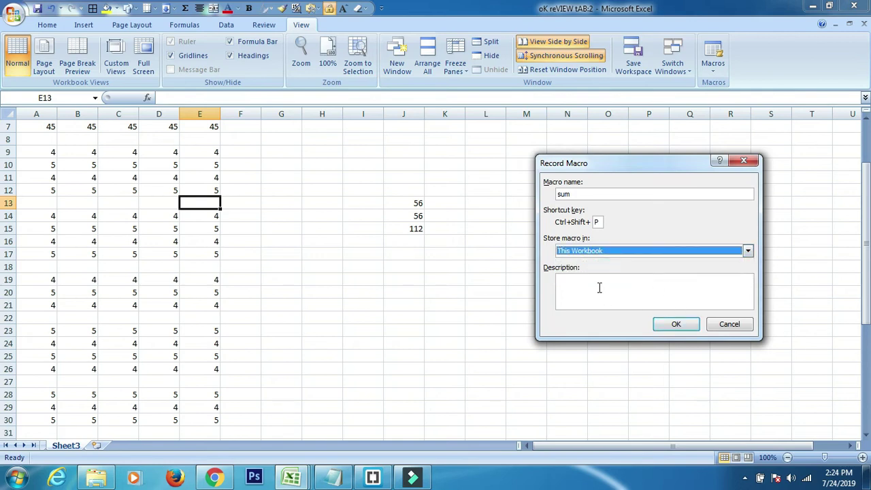
pyautogui.click(600, 287)
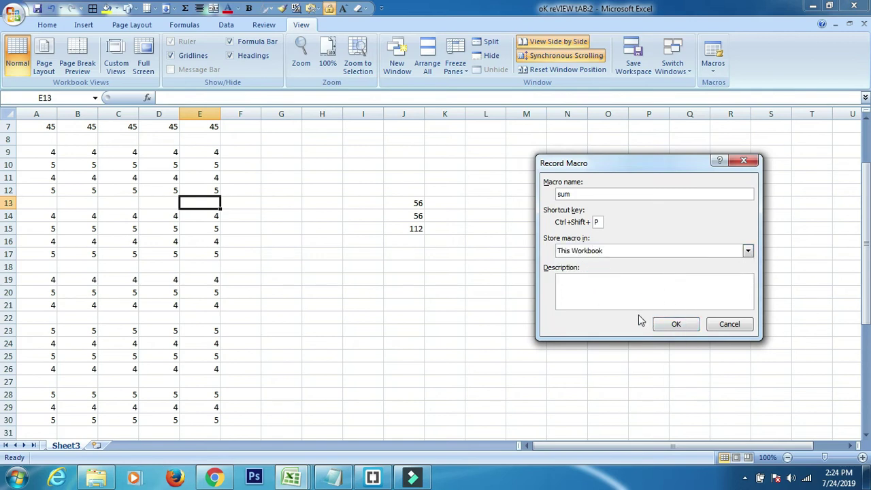
pyautogui.write('calcu')
pyautogui.write('lation')
pyautogui.click(671, 325)
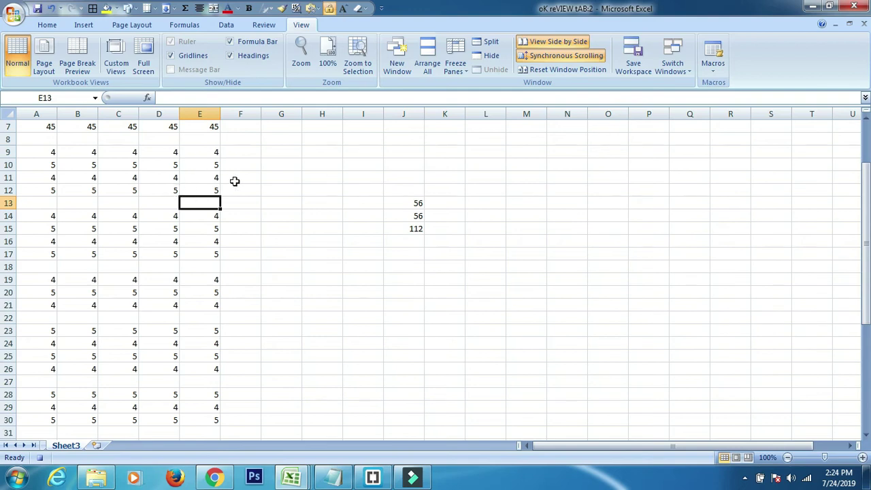
# Step: Enter =SUM(E9:E12) in E13
pyautogui.write('=sum')
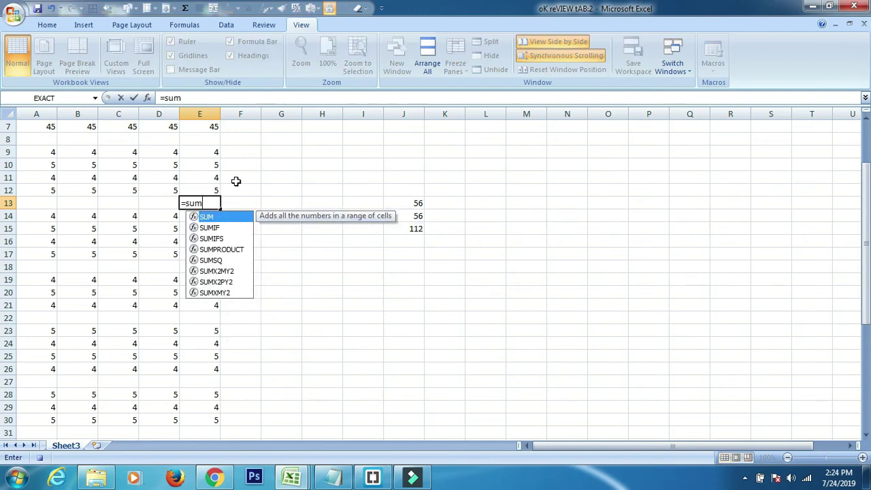
pyautogui.press('Tab')
pyautogui.moveTo(203, 151); pyautogui.dragTo(203, 185)
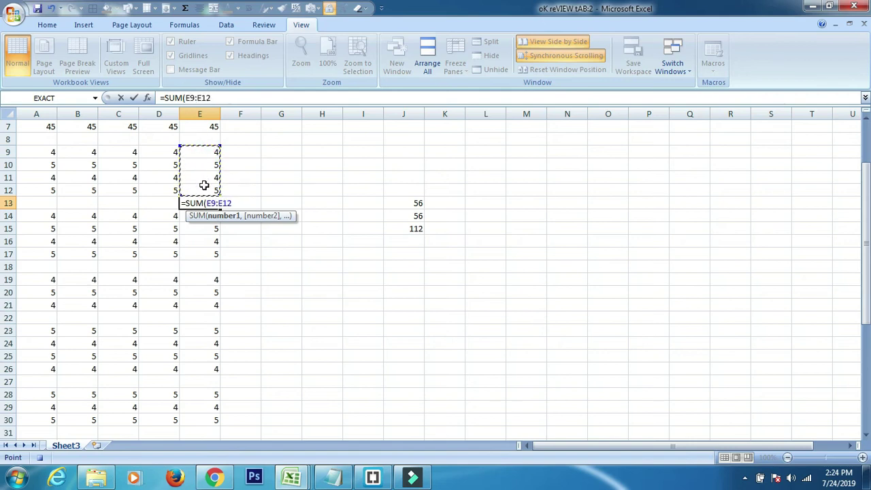
pyautogui.write(')')
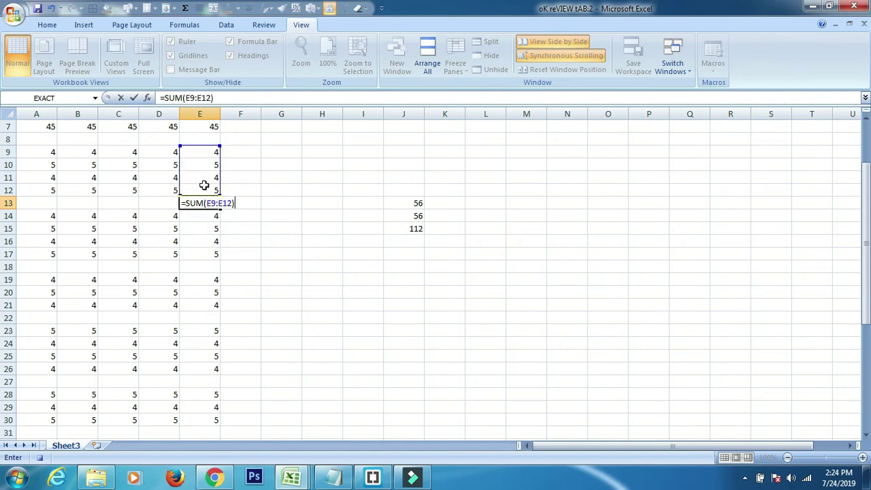
pyautogui.press('Return')
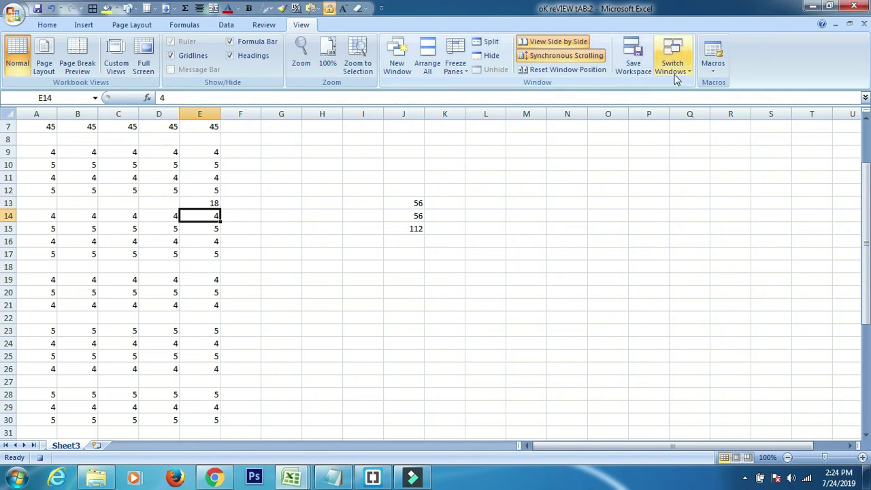
# Step: Stop recording the macro, then replay it in J16 and E27
pyautogui.click(713, 67)
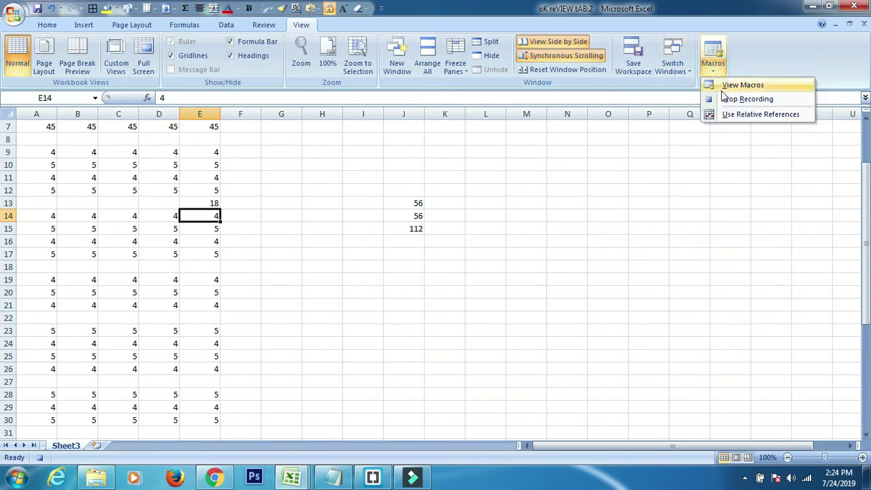
pyautogui.click(727, 99)
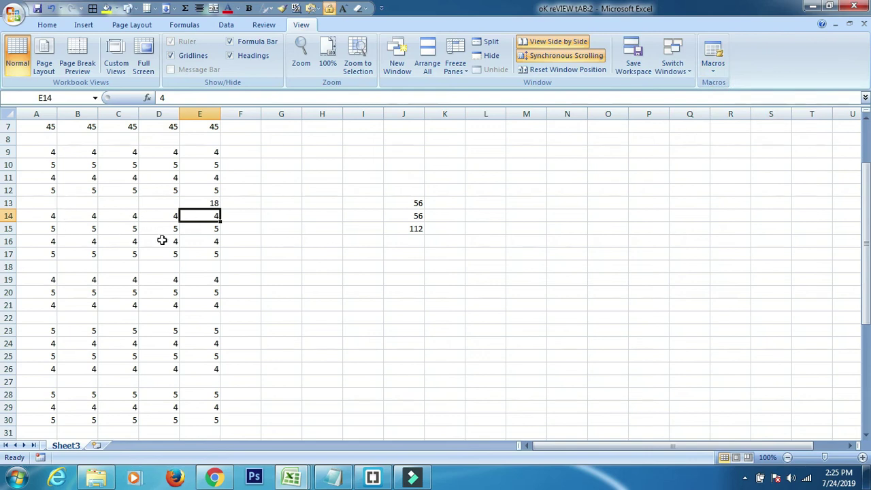
pyautogui.click(417, 241)
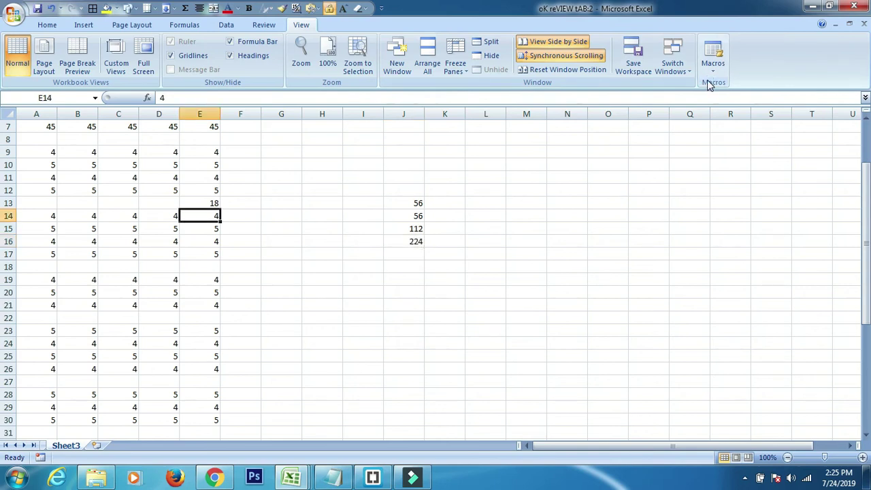
pyautogui.click(208, 378)
pyautogui.write('18')
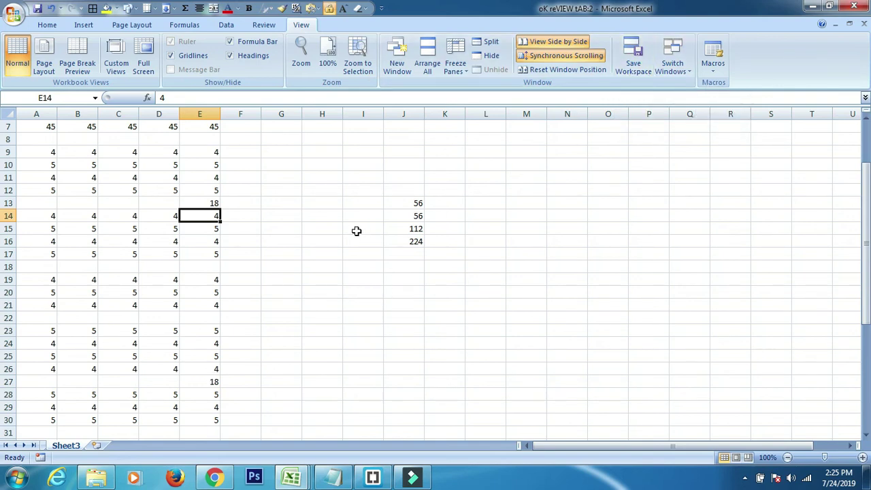
pyautogui.click(291, 479)
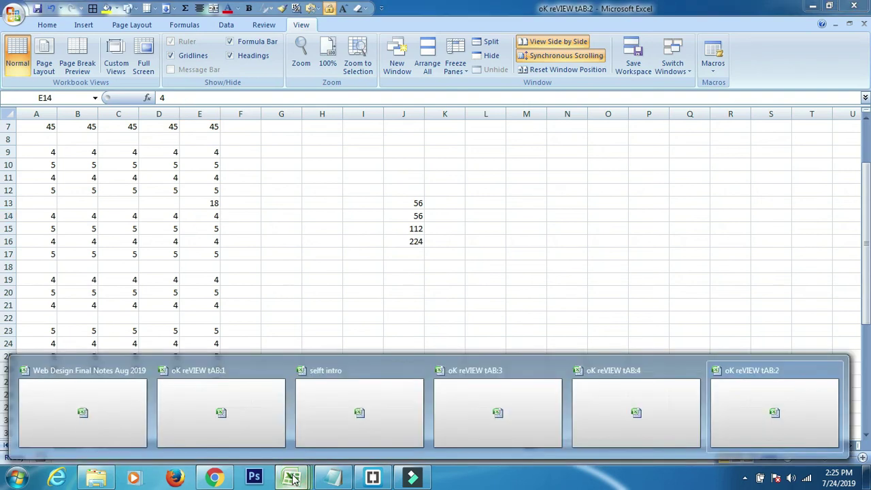
pyautogui.moveTo(636, 408)
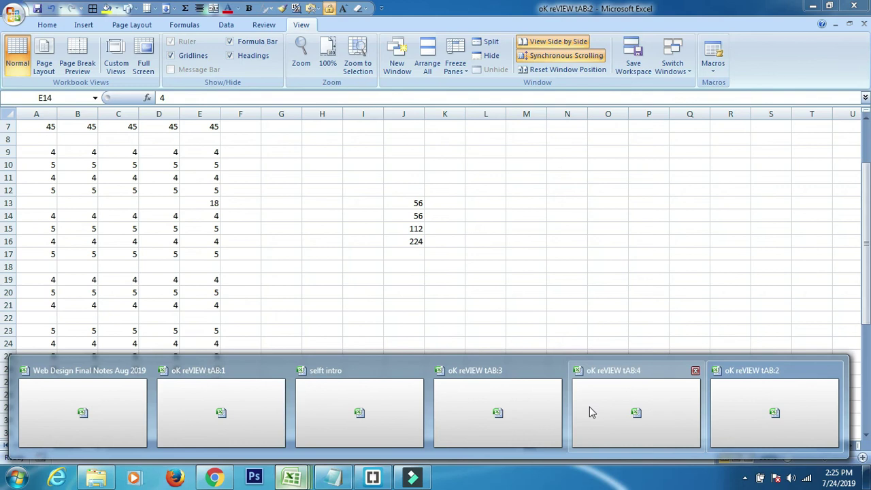
# Step: Close the taskbar window previews and select cell G12 on Sheet3
pyautogui.click(287, 184)
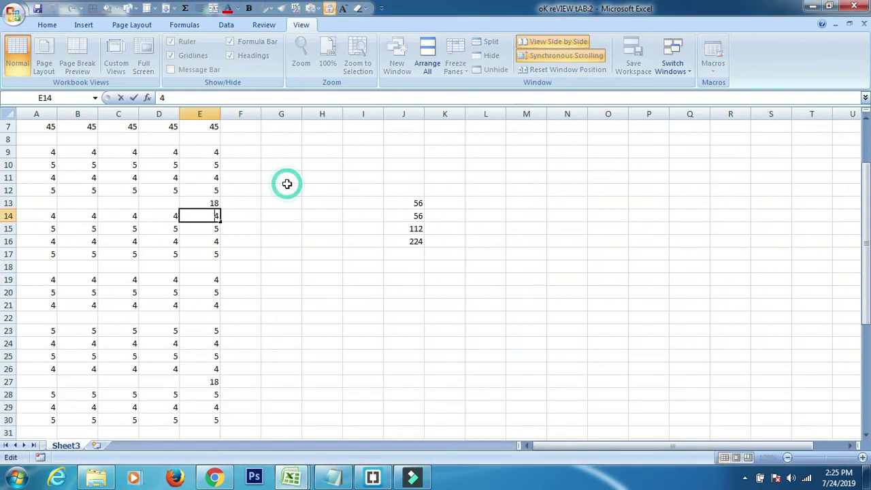
pyautogui.click(287, 185)
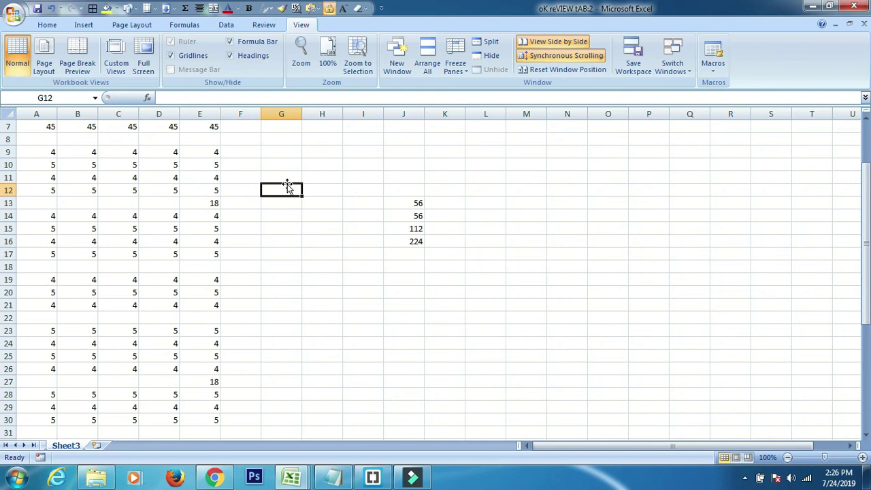
# Step: Save the current window arrangement as the workspace file 'ddd' on the Desktop
pyautogui.click(623, 46)
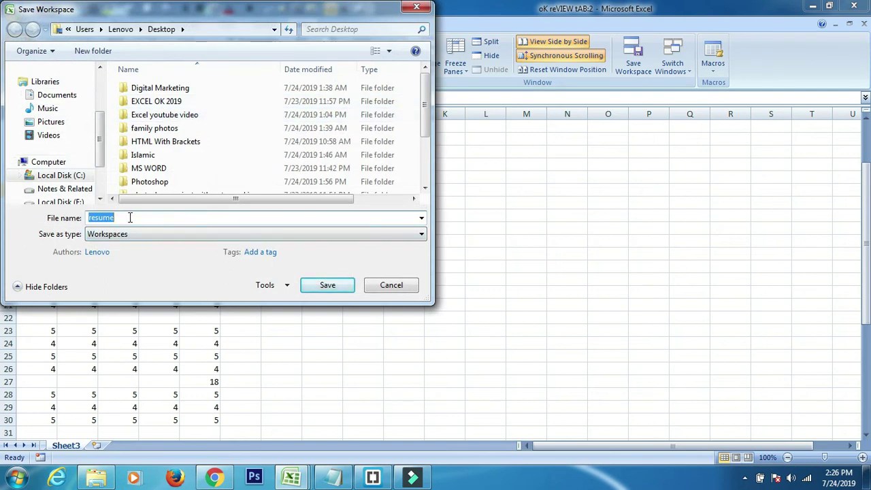
pyautogui.write('ddd')
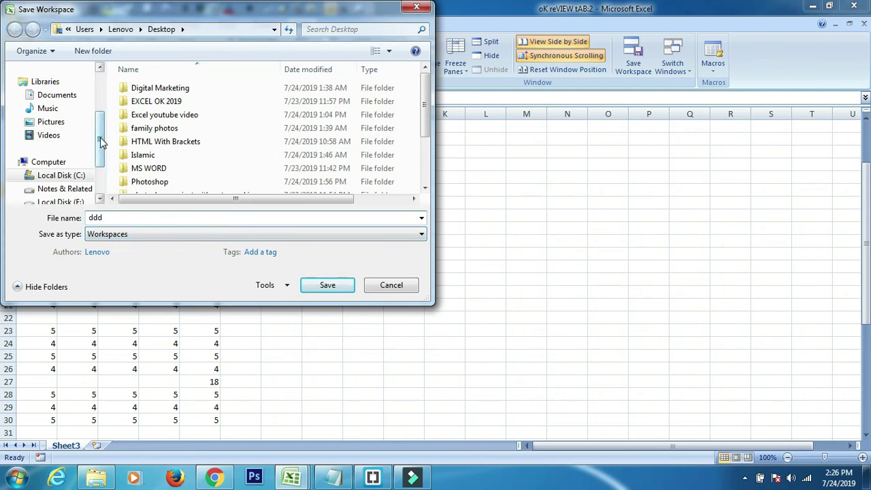
pyautogui.moveTo(100, 141); pyautogui.dragTo(99, 100)
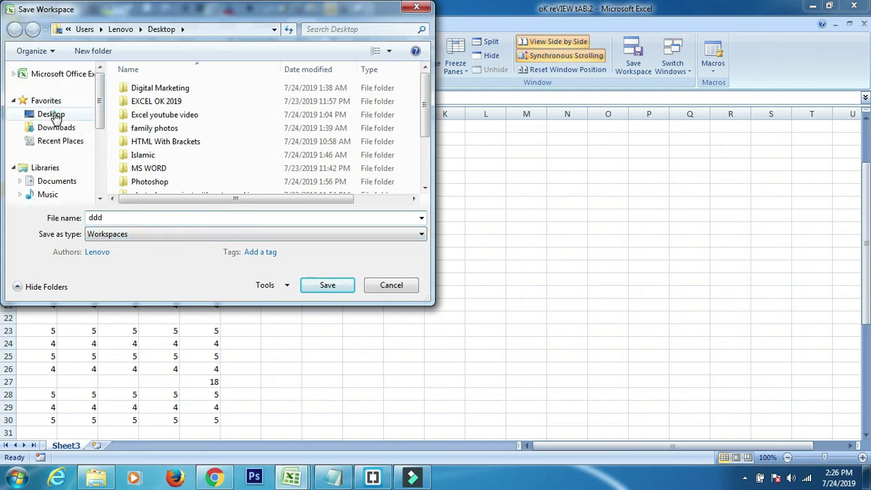
pyautogui.click(54, 116)
pyautogui.click(327, 285)
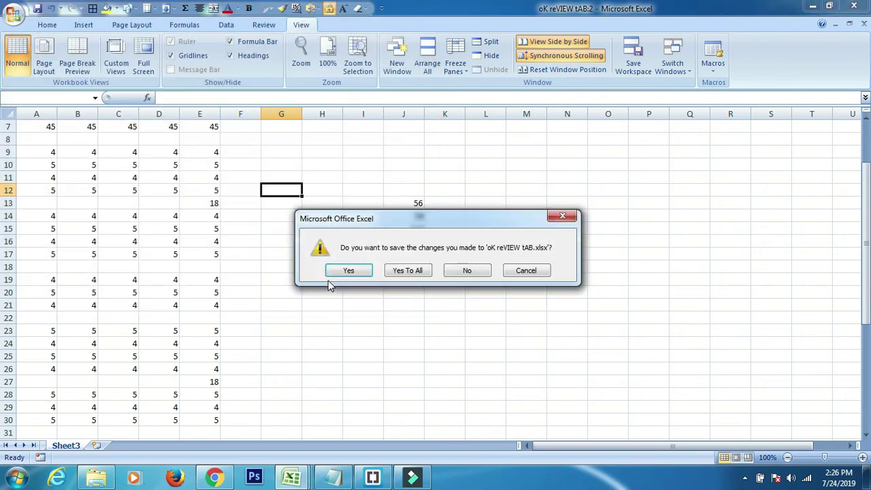
# Step: Save all open workbooks as macro-free, then close both workbook windows and Excel
pyautogui.click(400, 272)
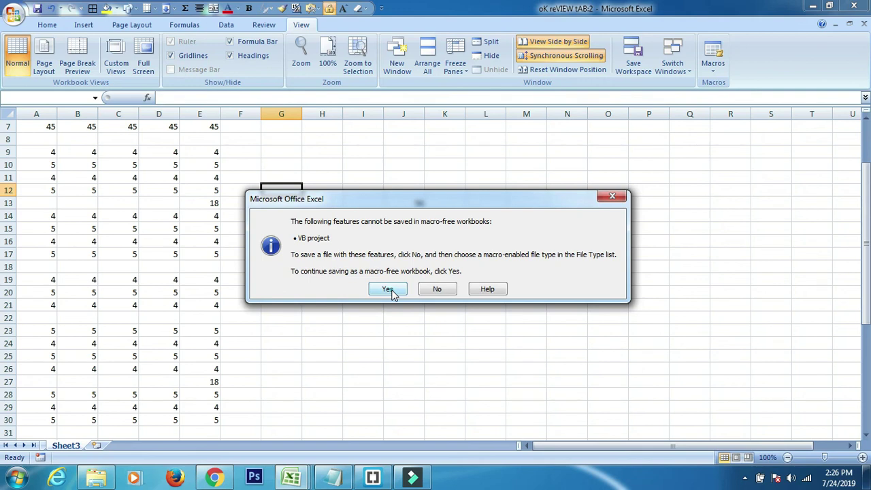
pyautogui.click(388, 289)
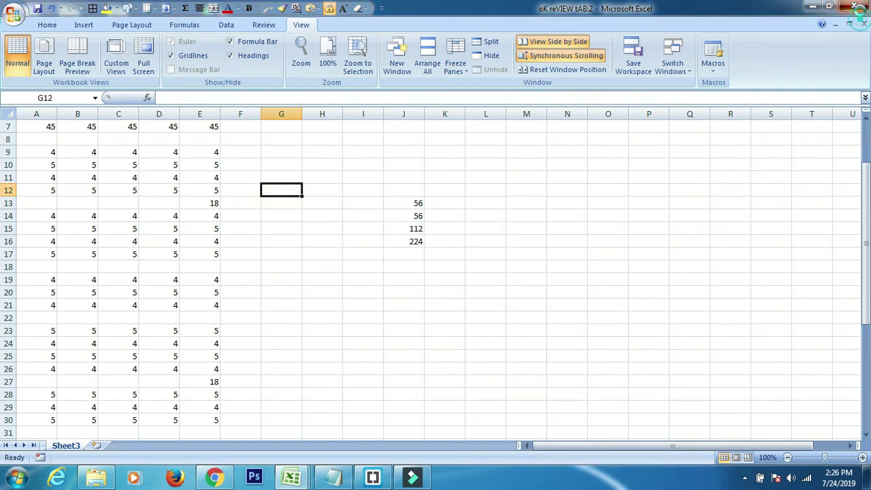
pyautogui.click(862, 22)
pyautogui.click(862, 22)
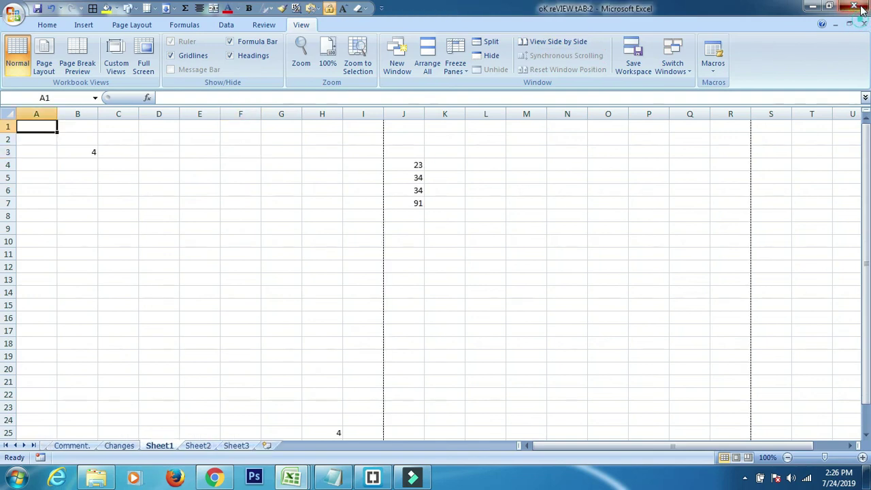
pyautogui.click(862, 8)
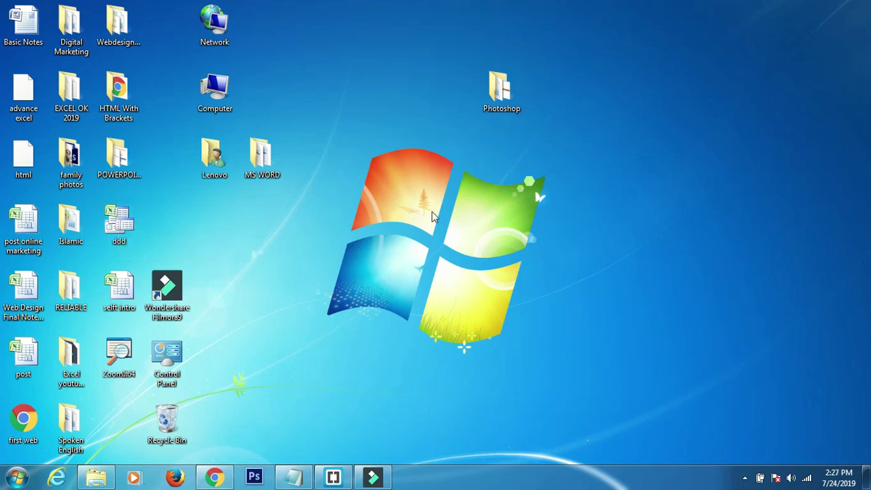
# Step: Reopen the ddd workspace from the desktop, maximize Excel, and bring up the View tab
pyautogui.click(119, 227)
pyautogui.doubleClick(119, 227)
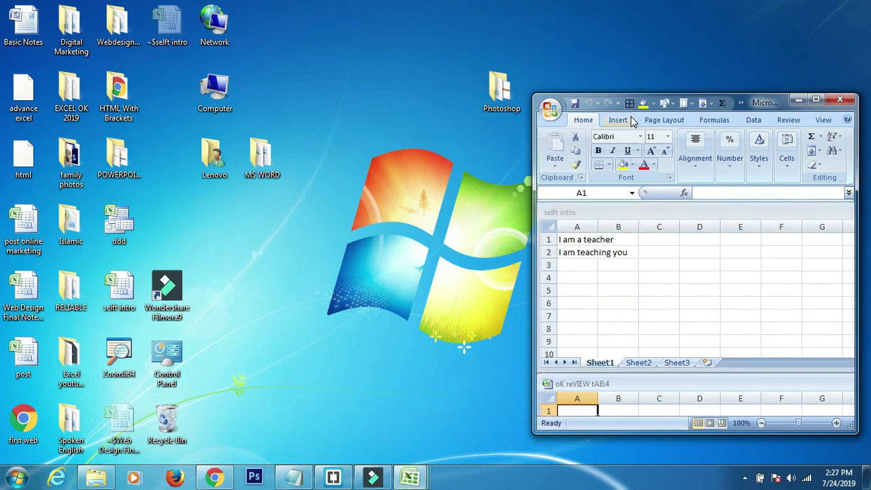
pyautogui.click(816, 100)
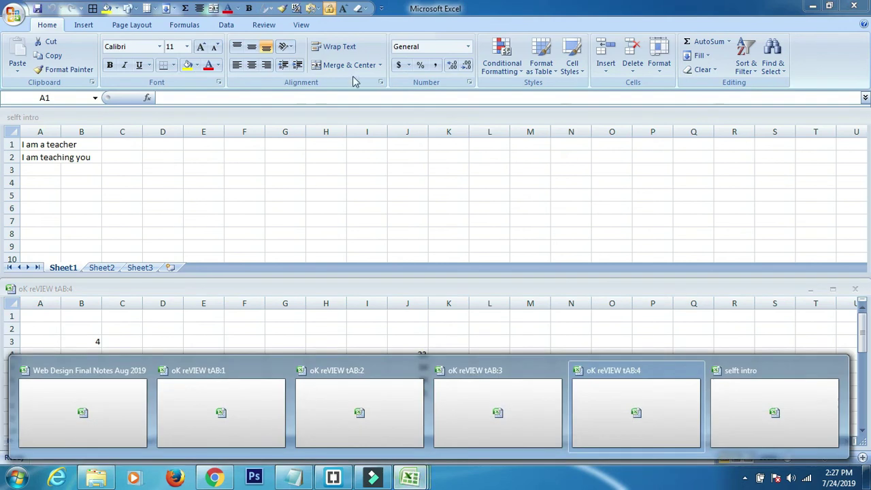
pyautogui.click(290, 157)
pyautogui.click(302, 26)
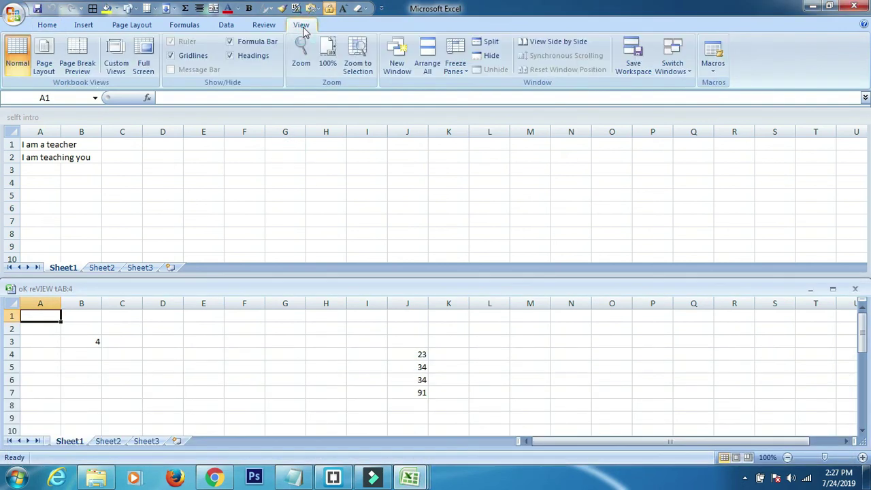